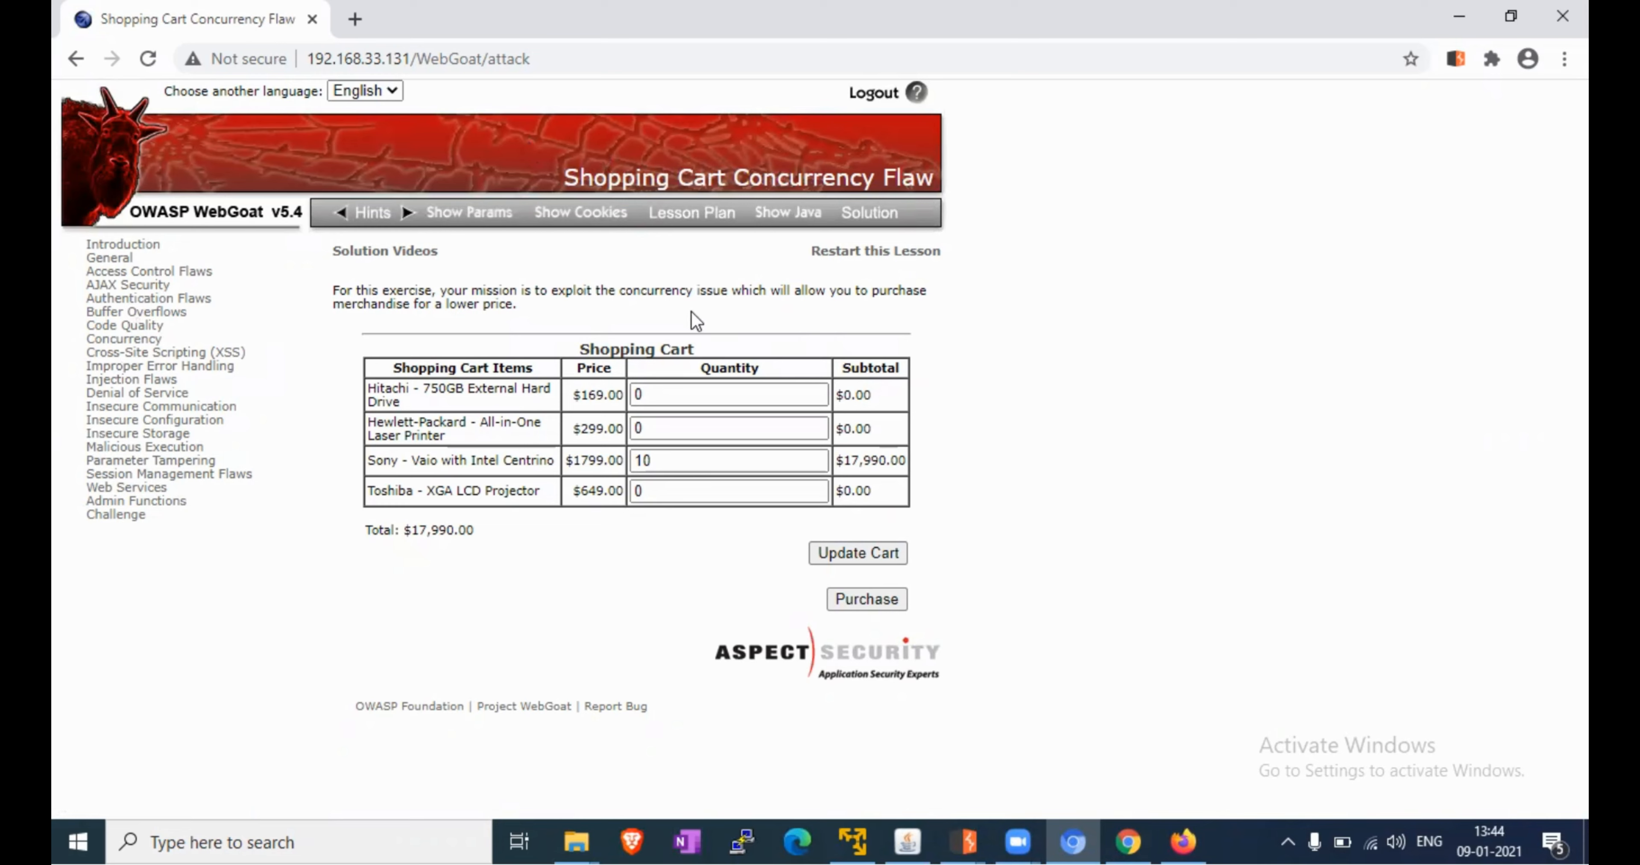
Open Insecure Client Storage under AJAX Security, then bring Burp's Intruder attack 1 window forward
{"action": "left_click", "coordinate": [137, 284]}
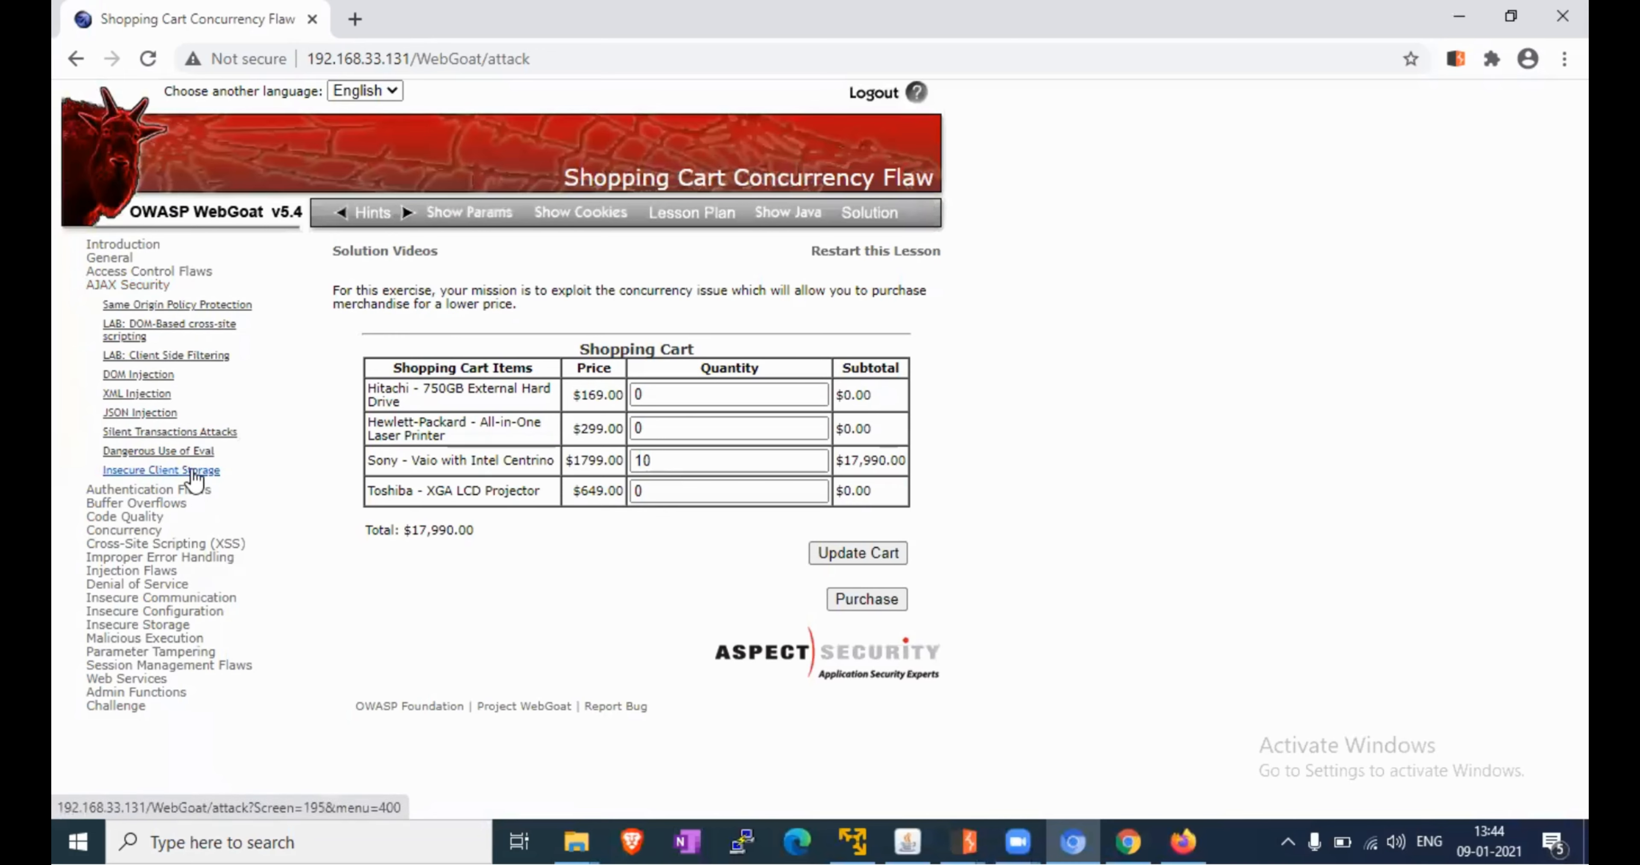
{"action": "left_click", "coordinate": [195, 473]}
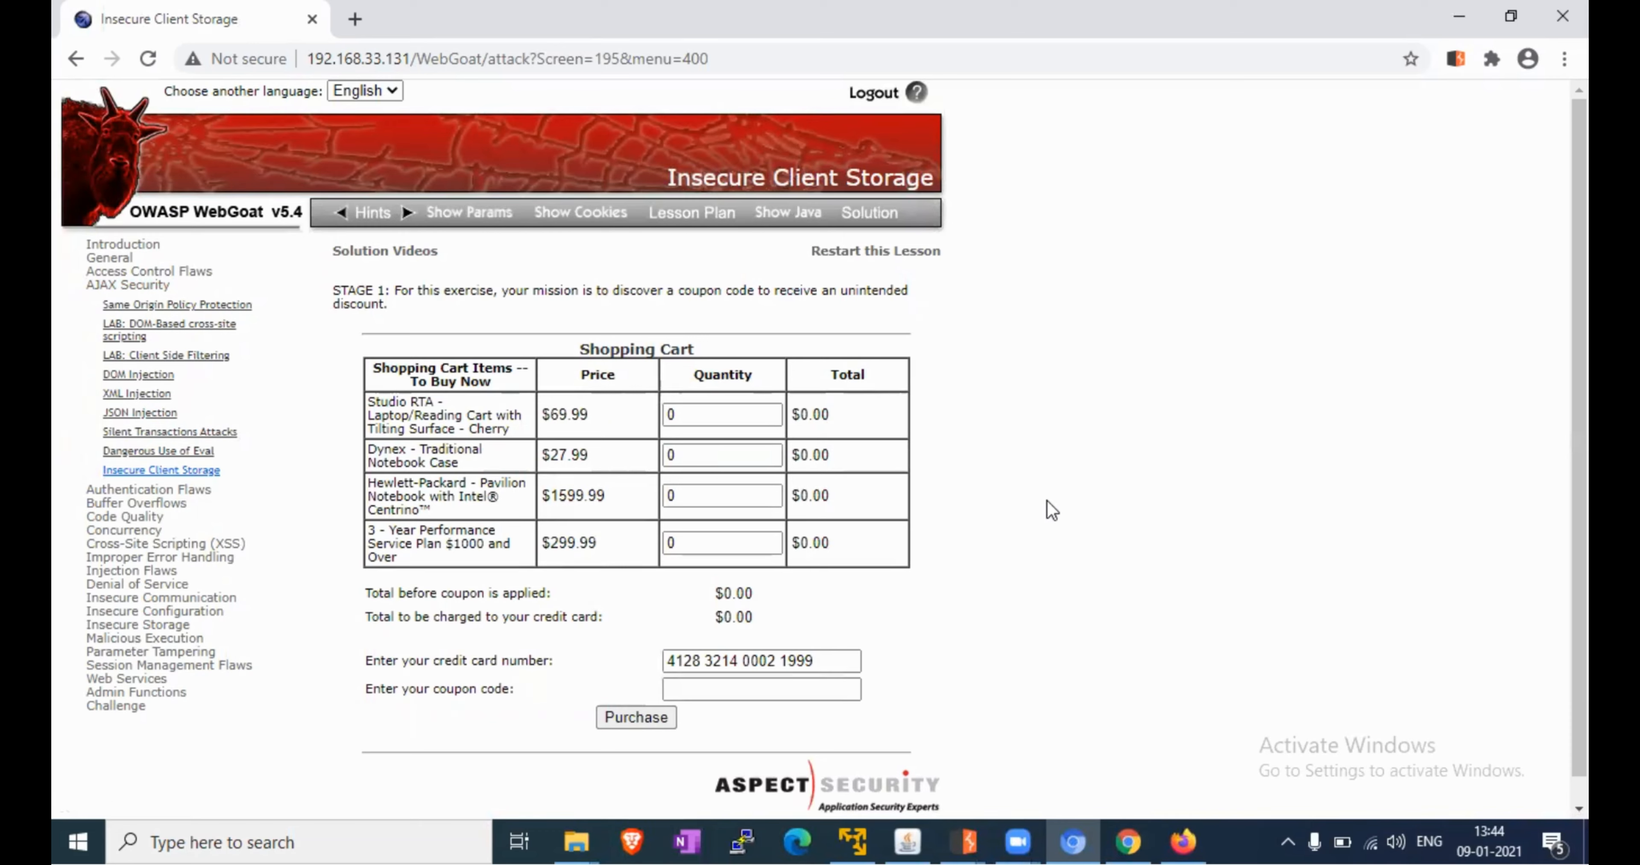
{"action": "left_click", "coordinate": [968, 840]}
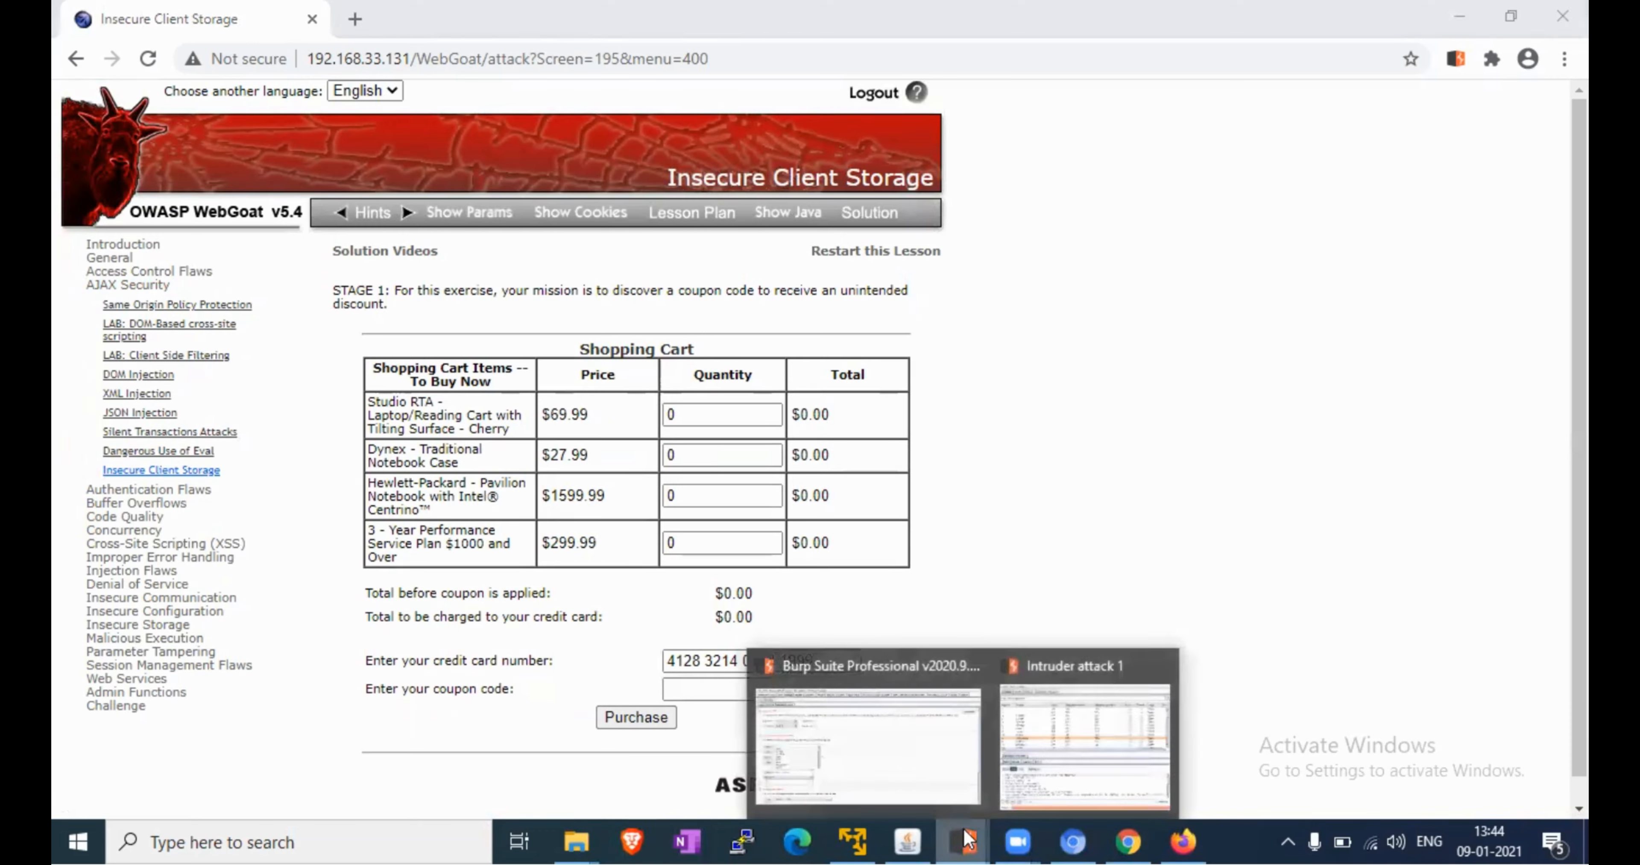
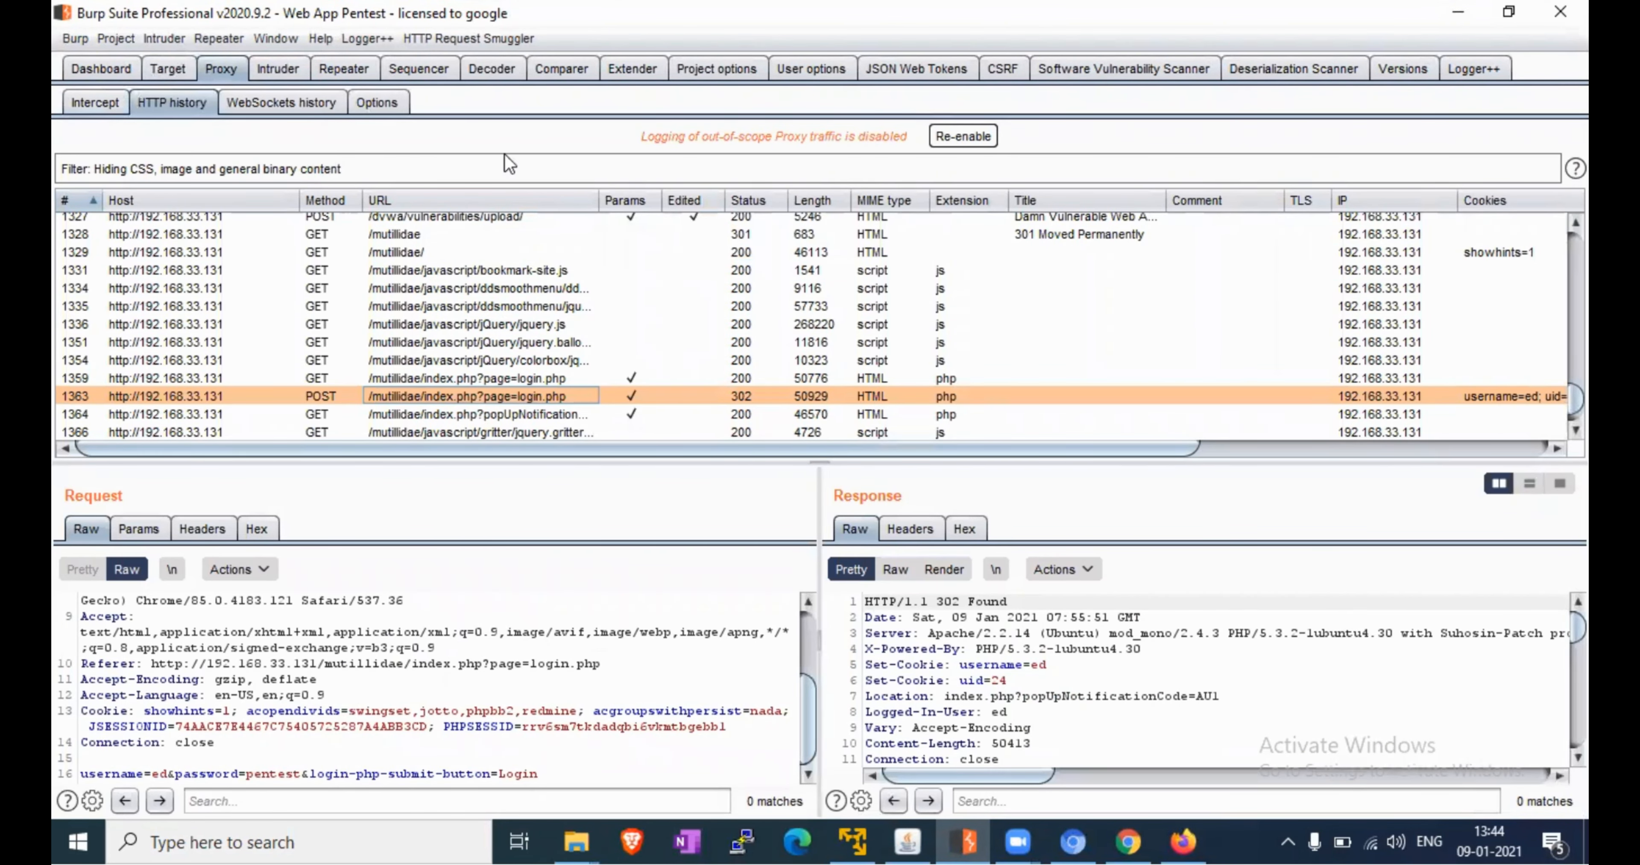
Inspect request 1335 in the HTTP history, then go to the WebGoat lesson in the browser
{"action": "left_click", "coordinate": [524, 174]}
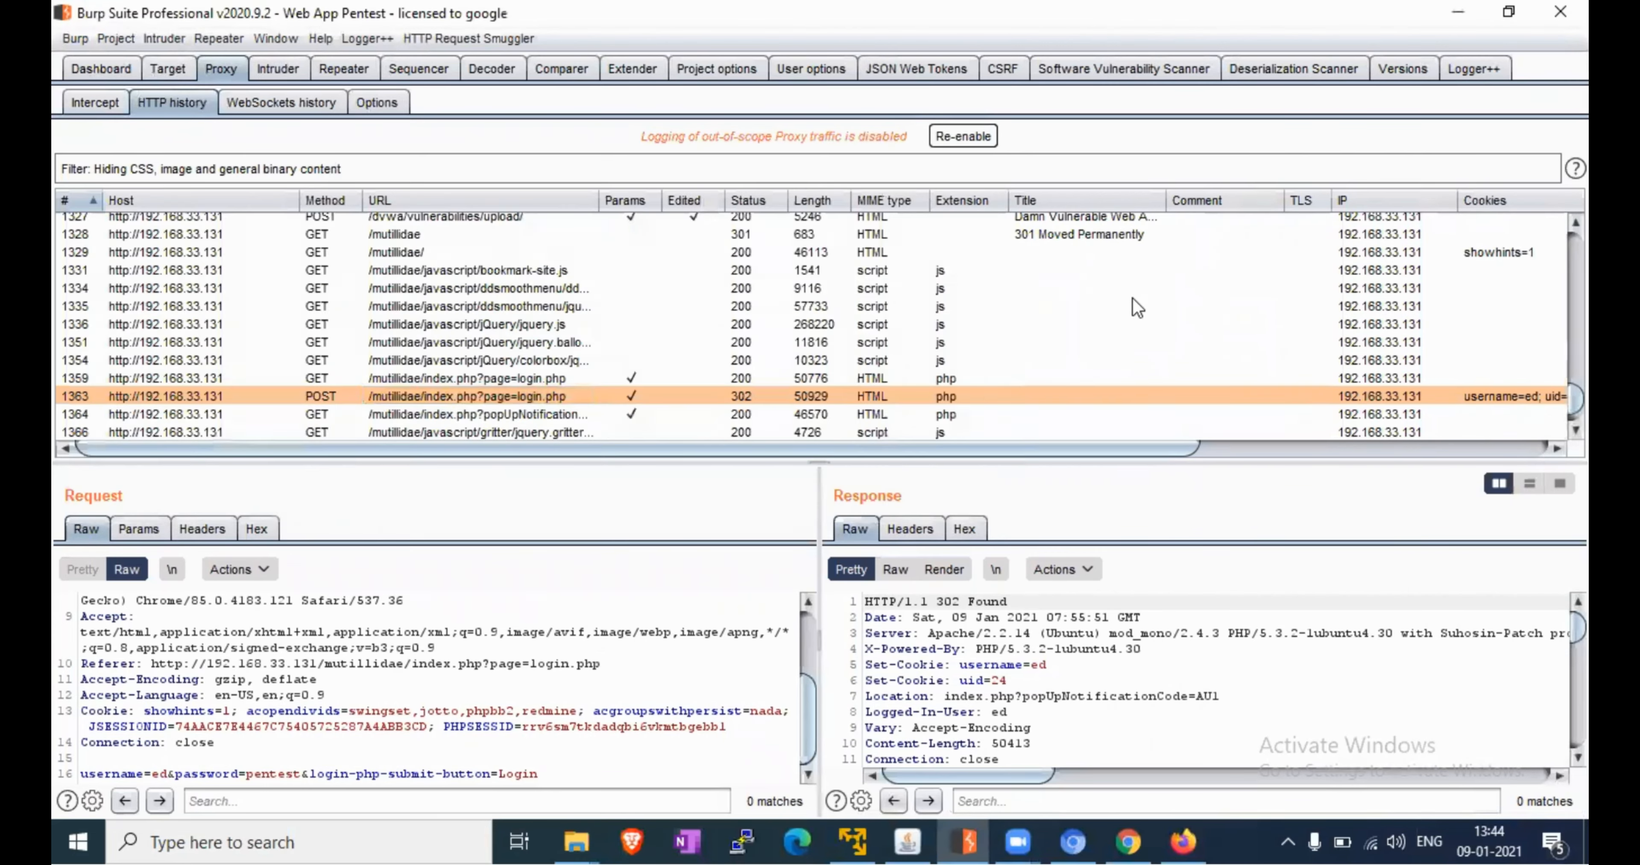
{"action": "left_click", "coordinate": [1133, 298]}
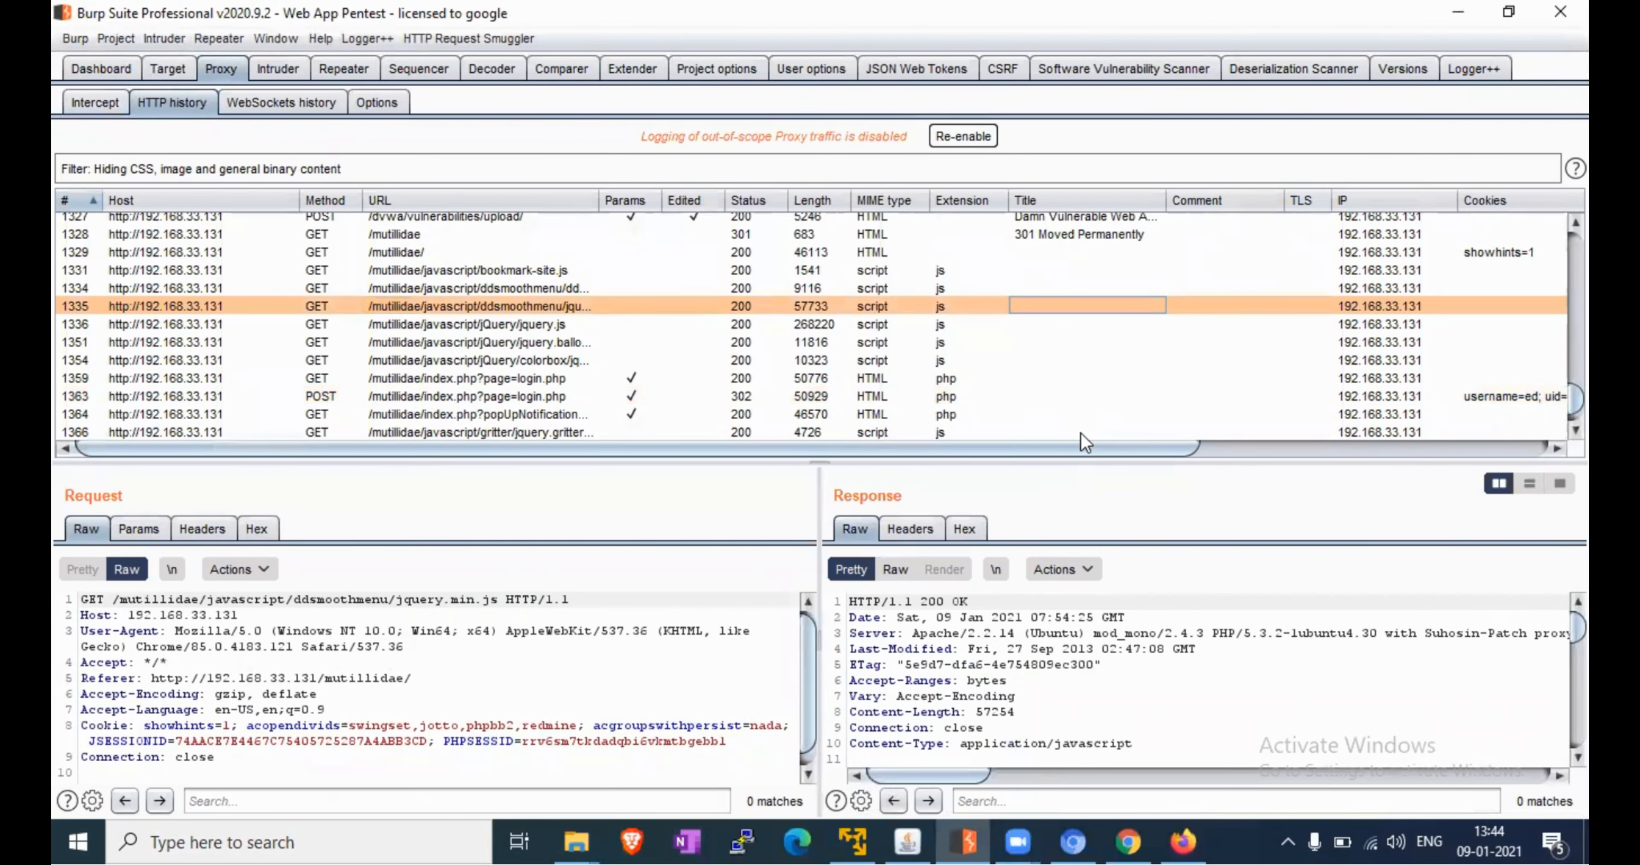
{"action": "left_click", "coordinate": [1073, 841]}
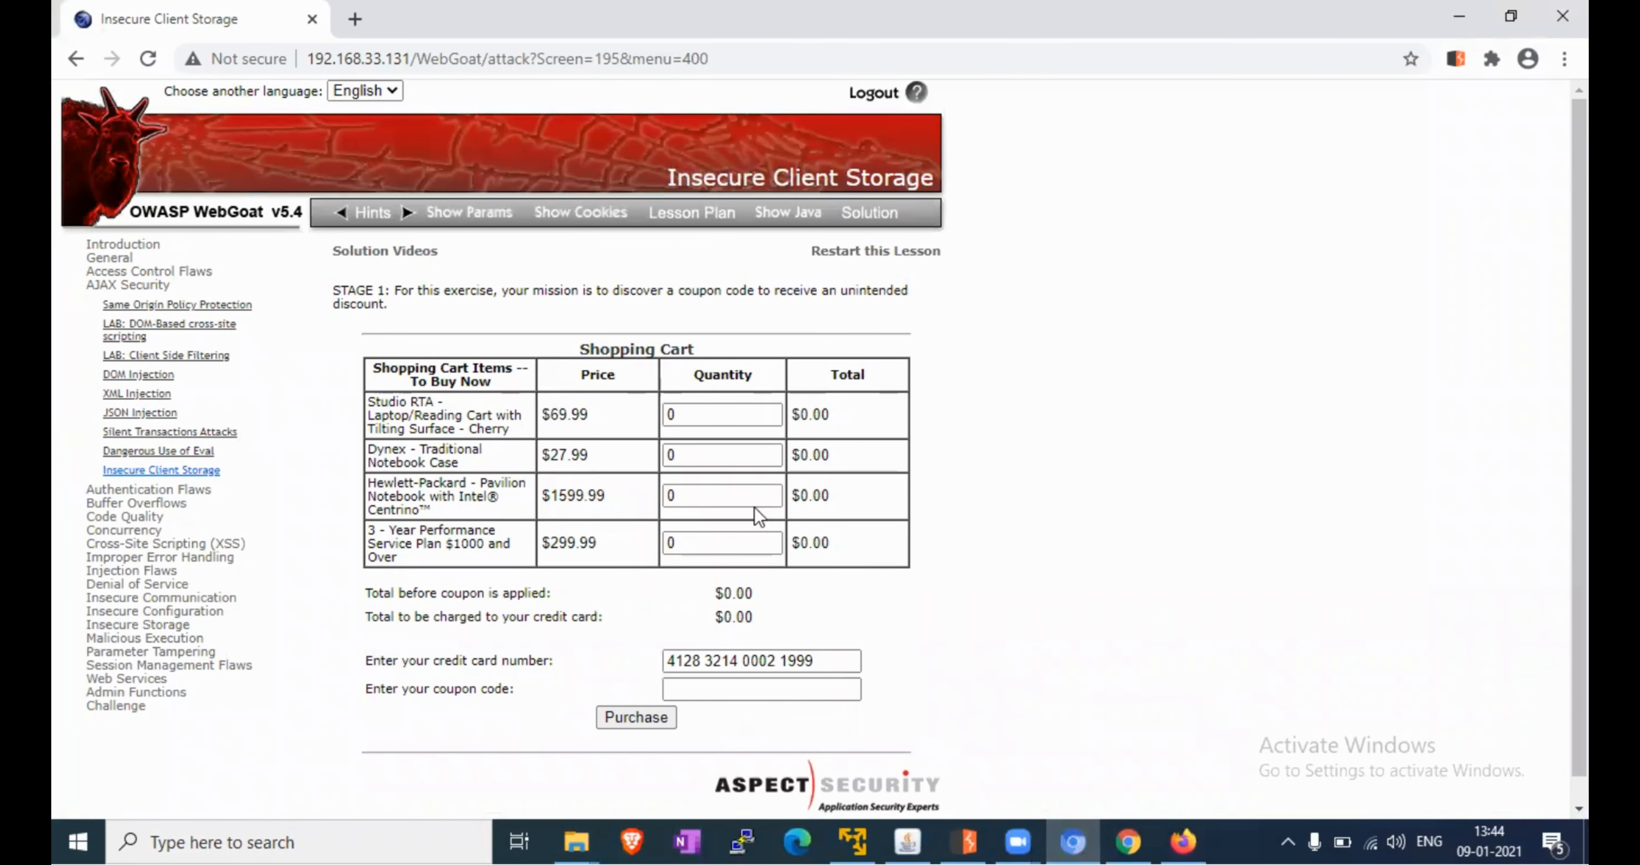
Change the Hewlett-Packard Pavilion quantity from 0 to 2, making the cart total $3,199.98
{"action": "left_click", "coordinate": [708, 499]}
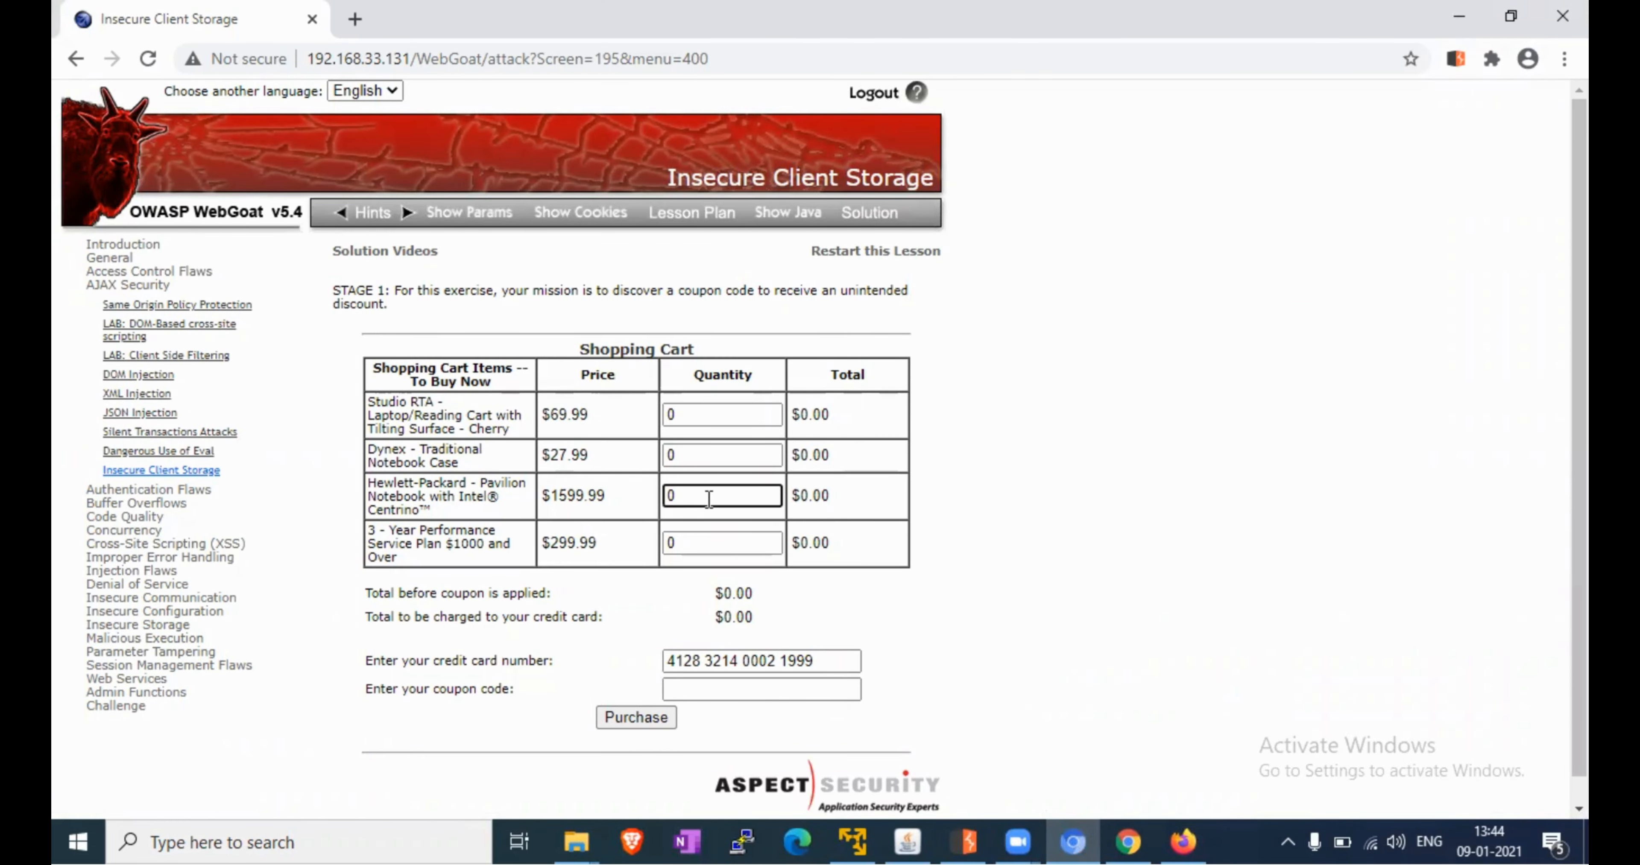
{"action": "key", "text": "BackSpace"}
{"action": "type", "text": "2"}
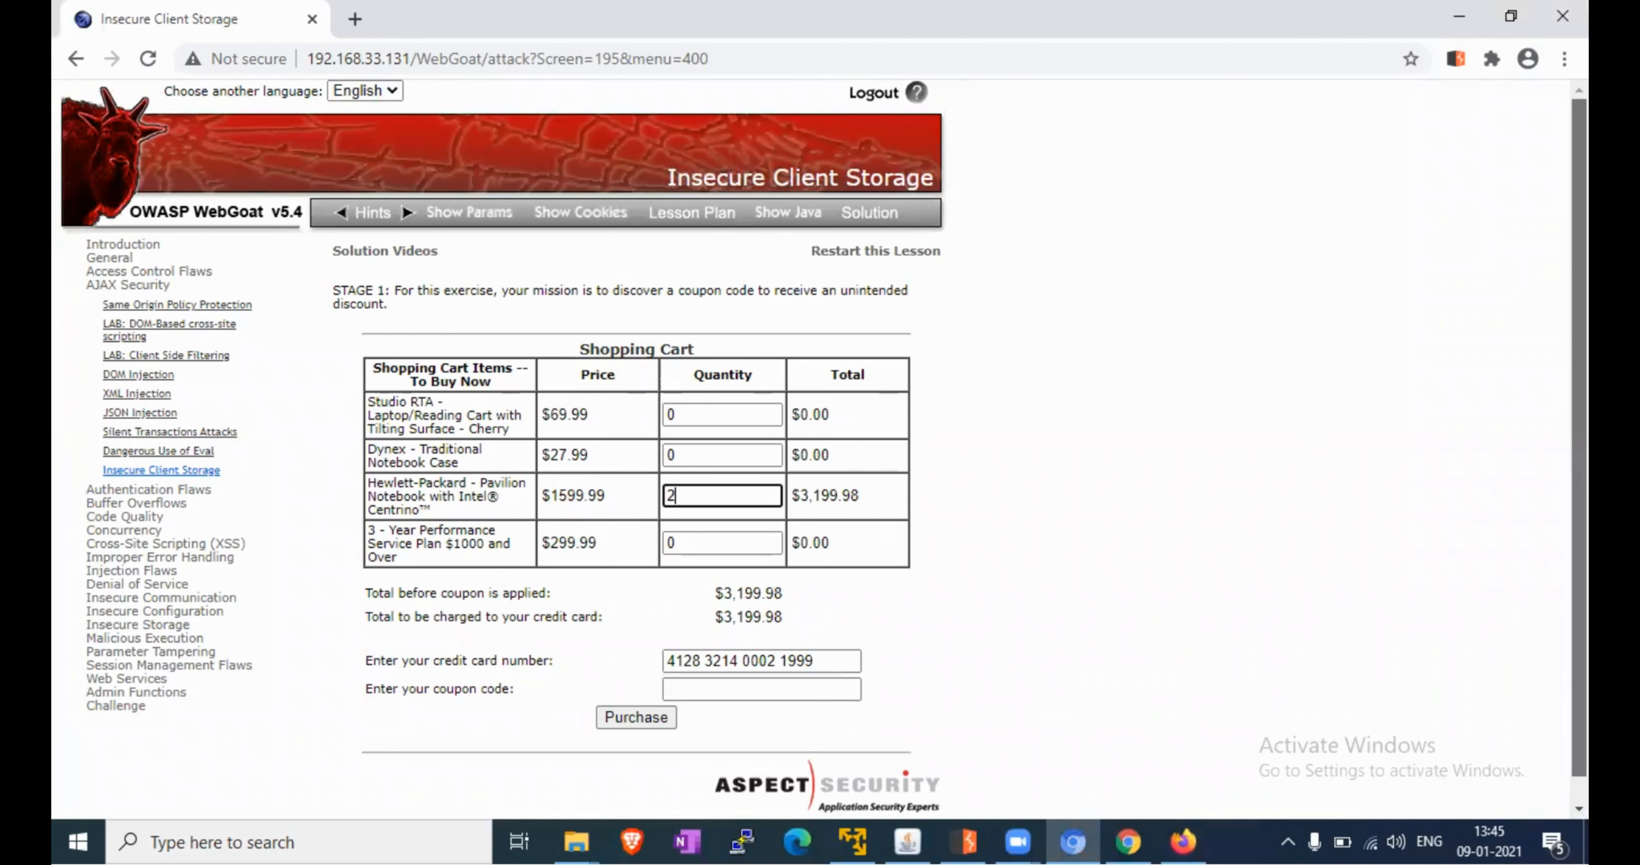
{"action": "scroll", "coordinate": [820, 445], "scroll_direction": "down", "scroll_amount": 1}
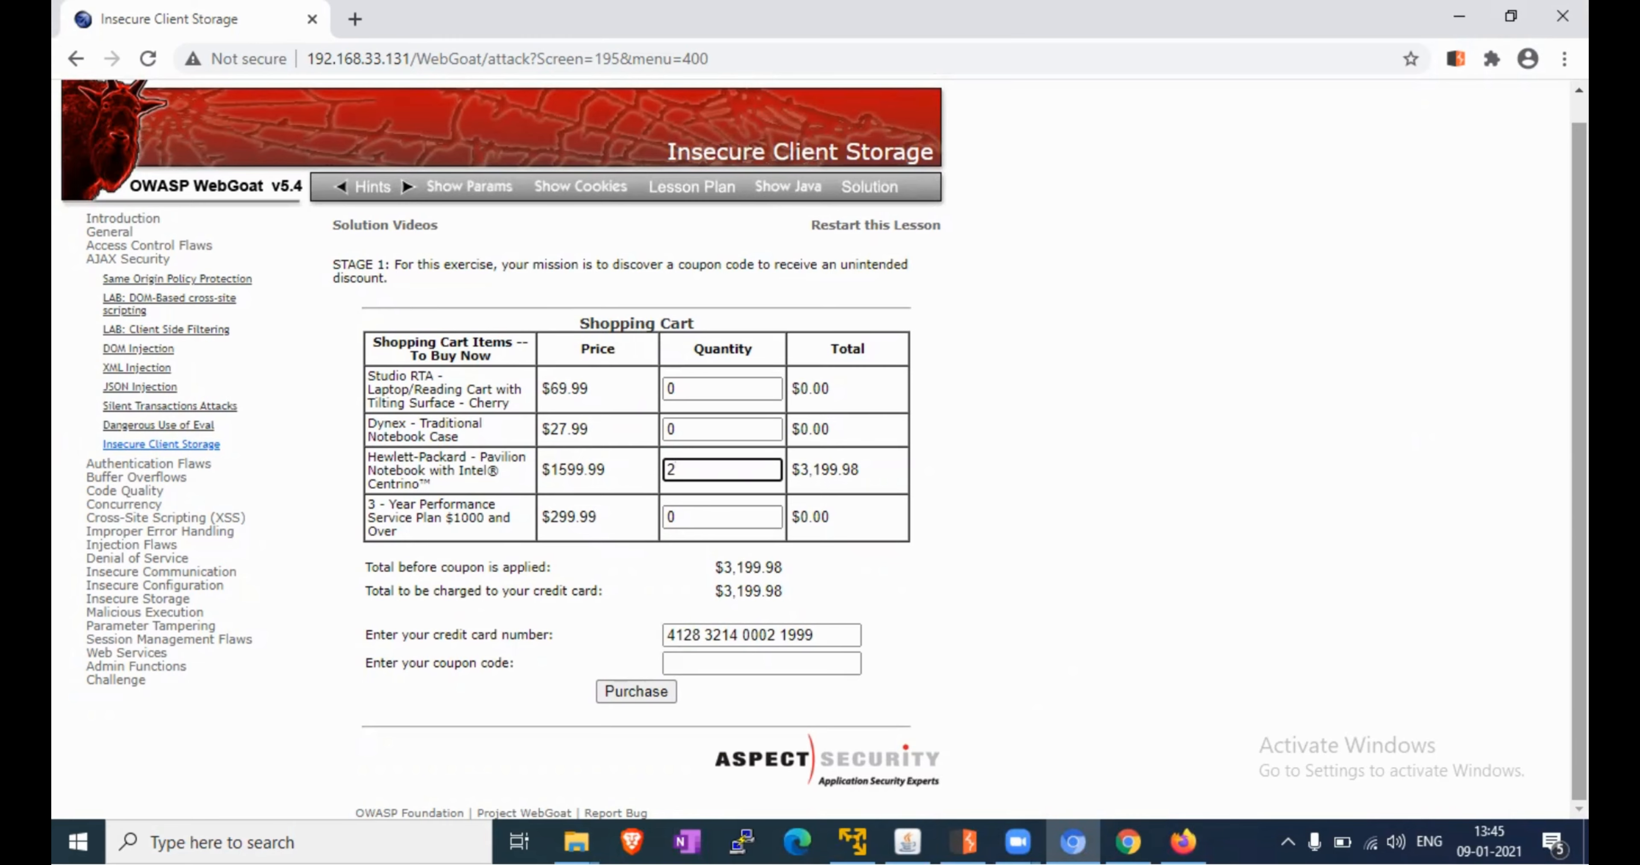
{"action": "left_click", "coordinate": [985, 837]}
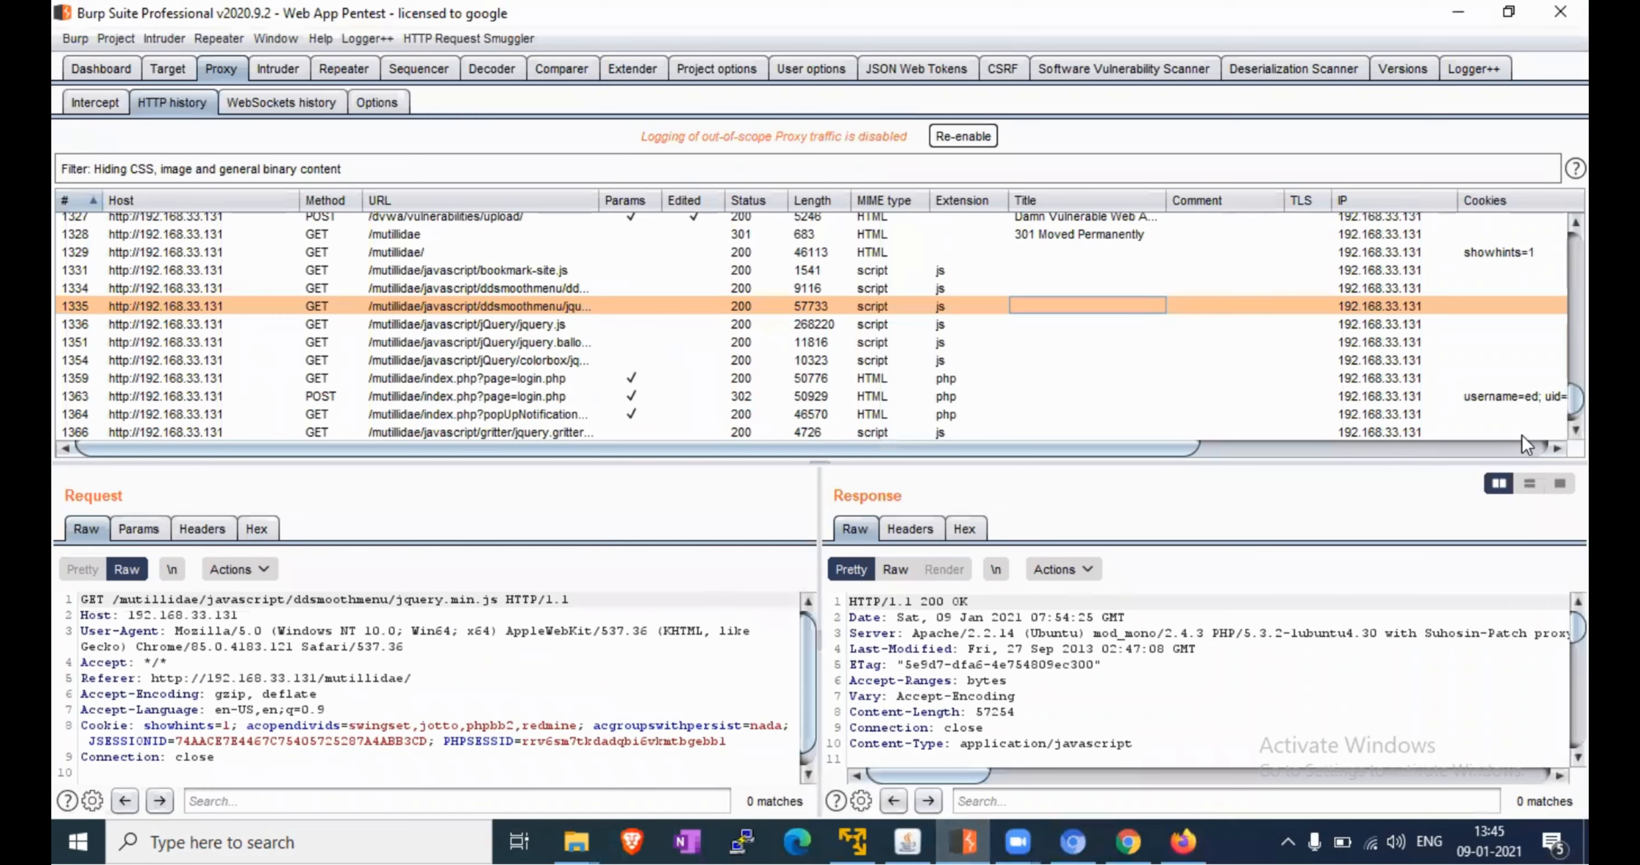
Select request 1421 for clientSideValidation.js and widen the URL column to show full paths
{"action": "scroll", "coordinate": [820, 325], "scroll_direction": "down", "scroll_amount": 10}
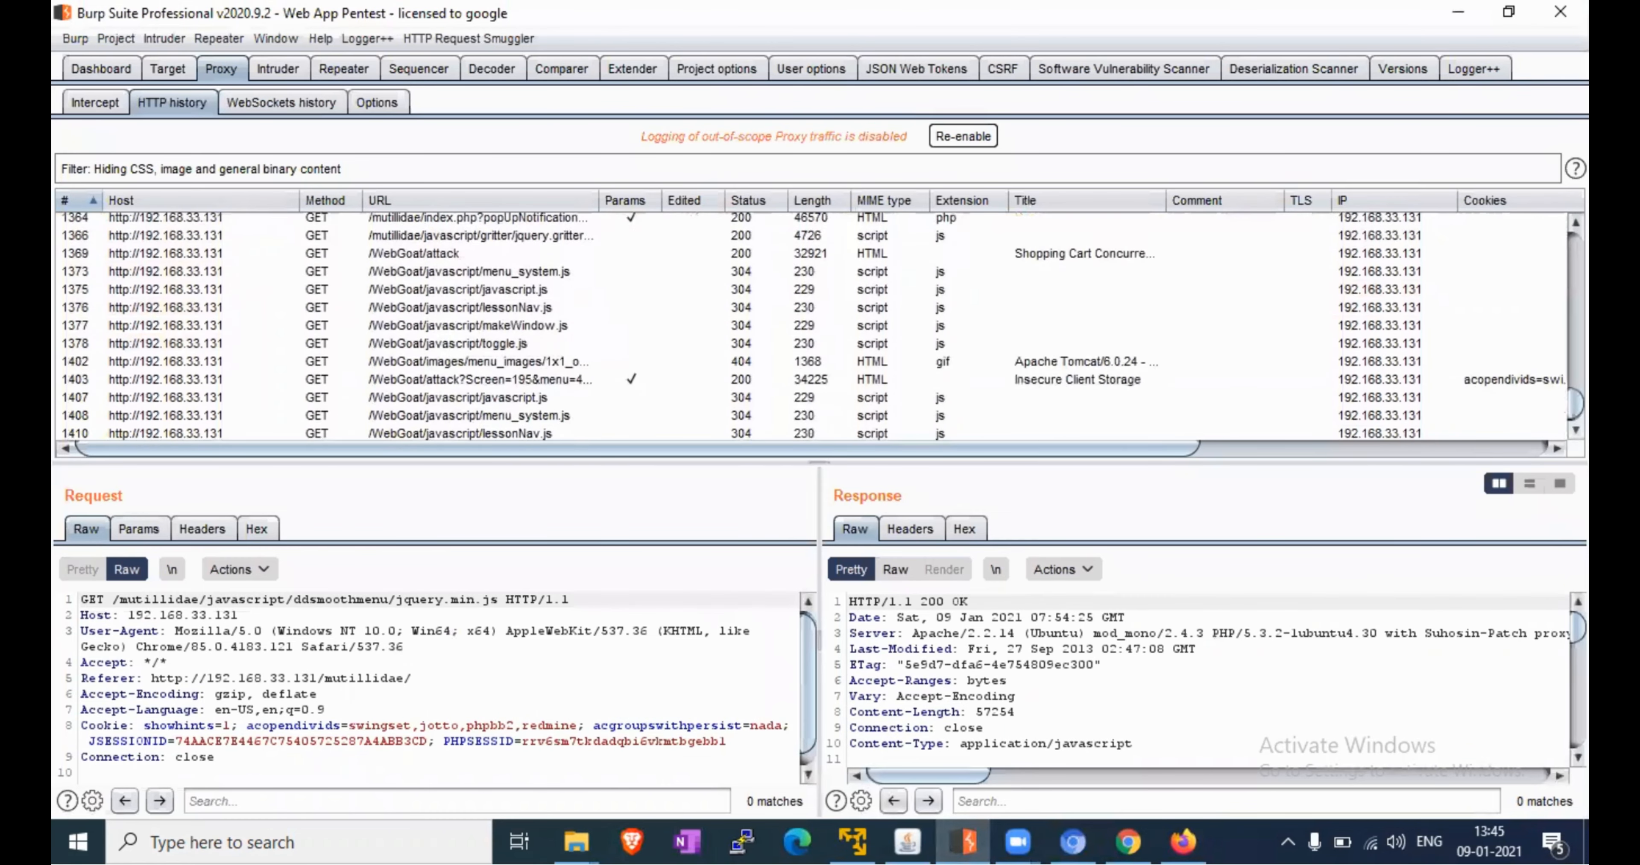
{"action": "scroll", "coordinate": [821, 325], "scroll_direction": "down", "scroll_amount": 1}
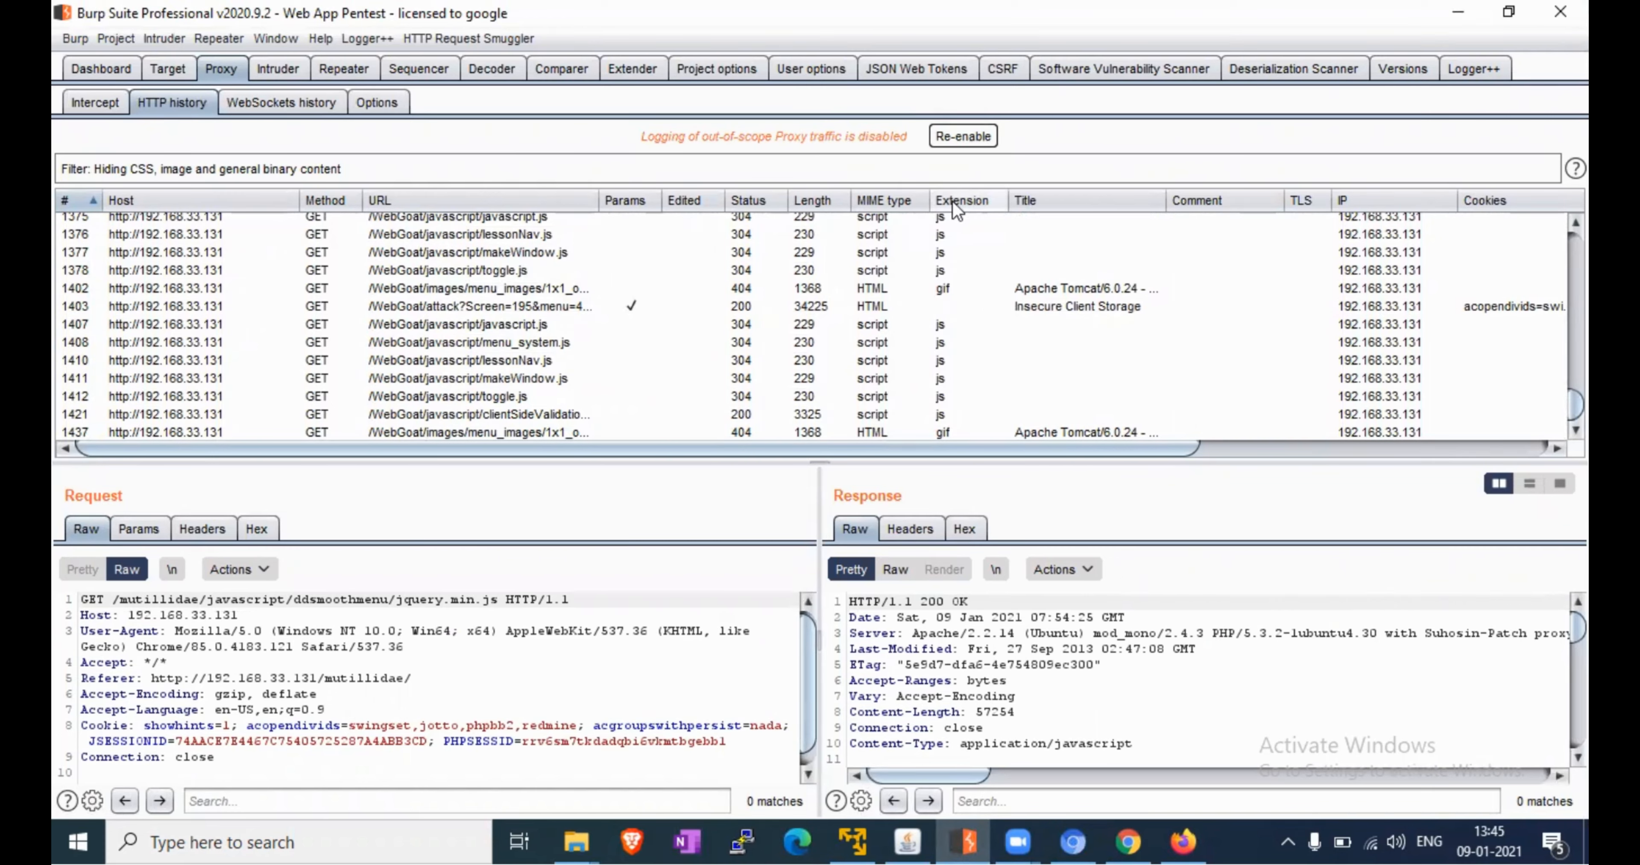
{"action": "left_click", "coordinate": [633, 413]}
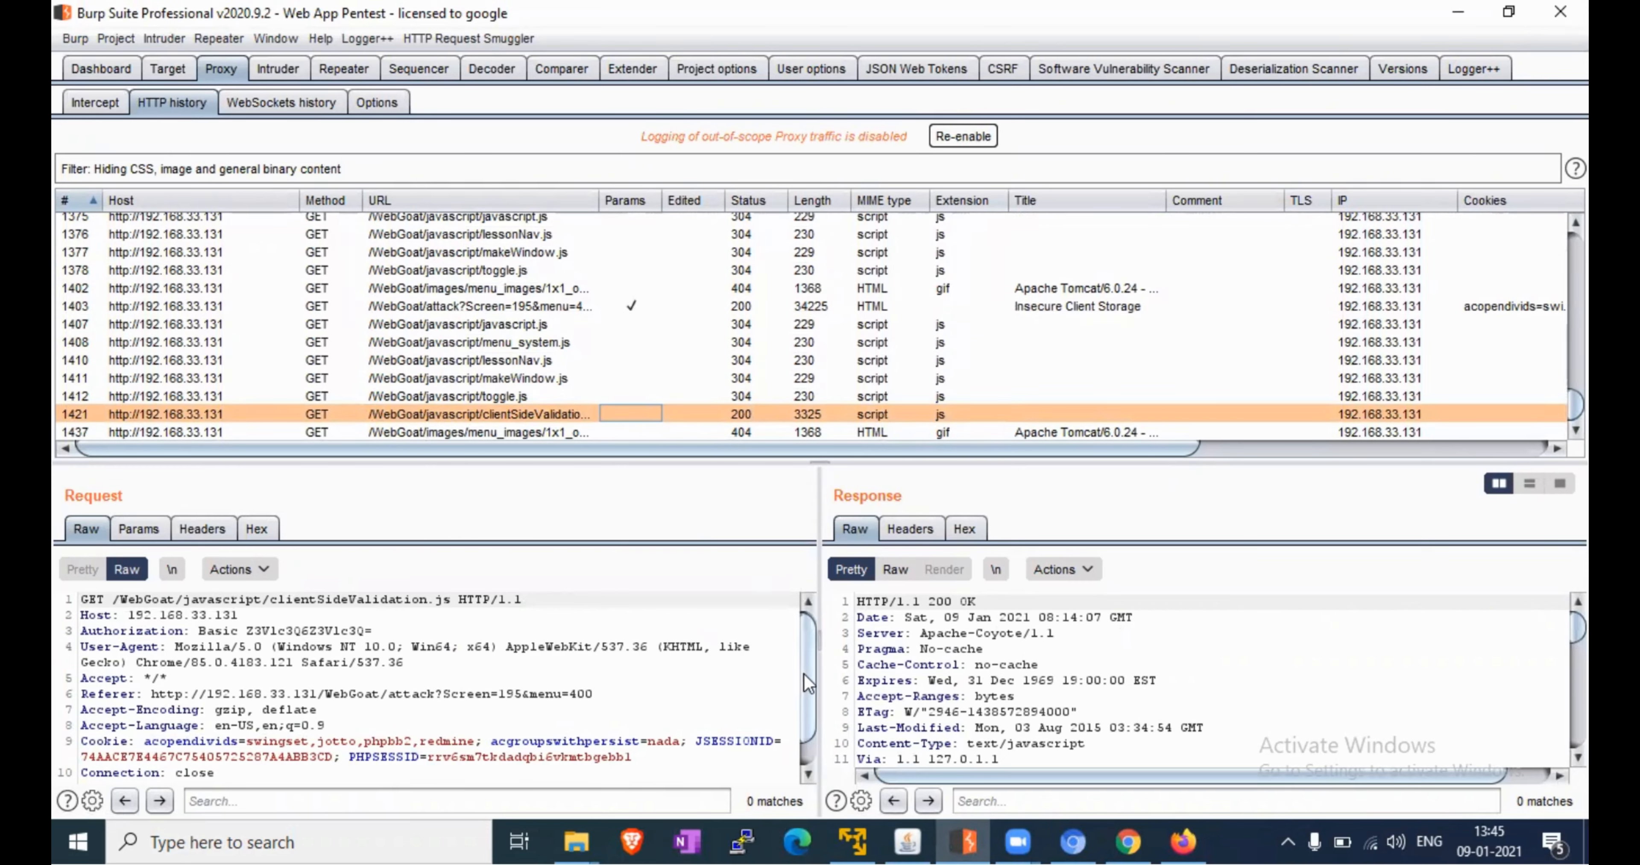
{"action": "left_click_drag", "start_coordinate": [804, 672], "coordinate": [806, 735]}
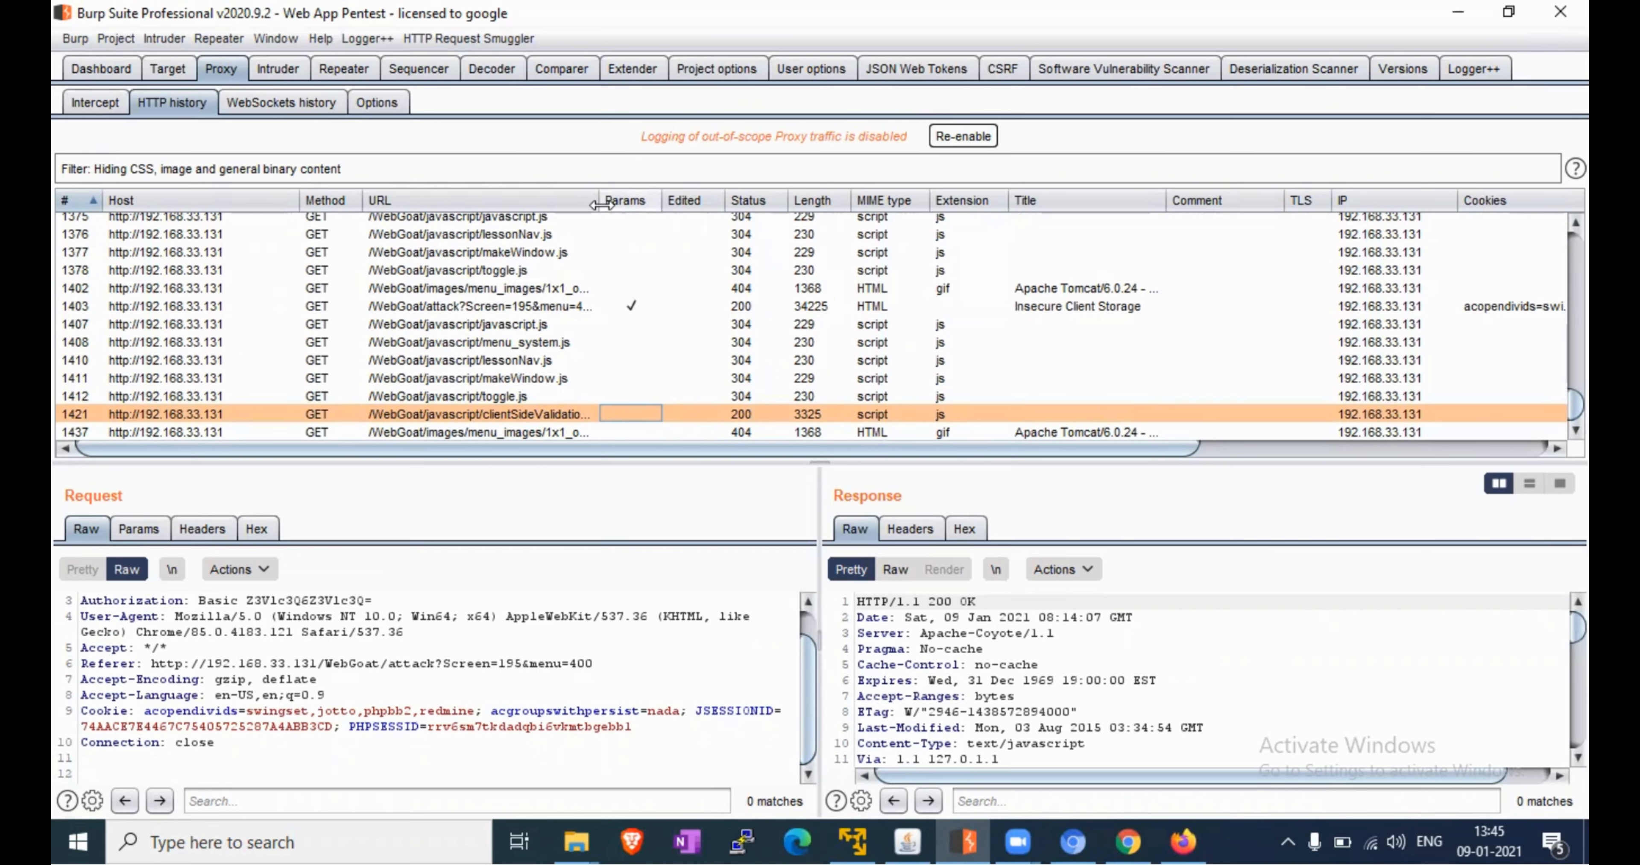
{"action": "left_click_drag", "start_coordinate": [600, 201], "coordinate": [670, 254]}
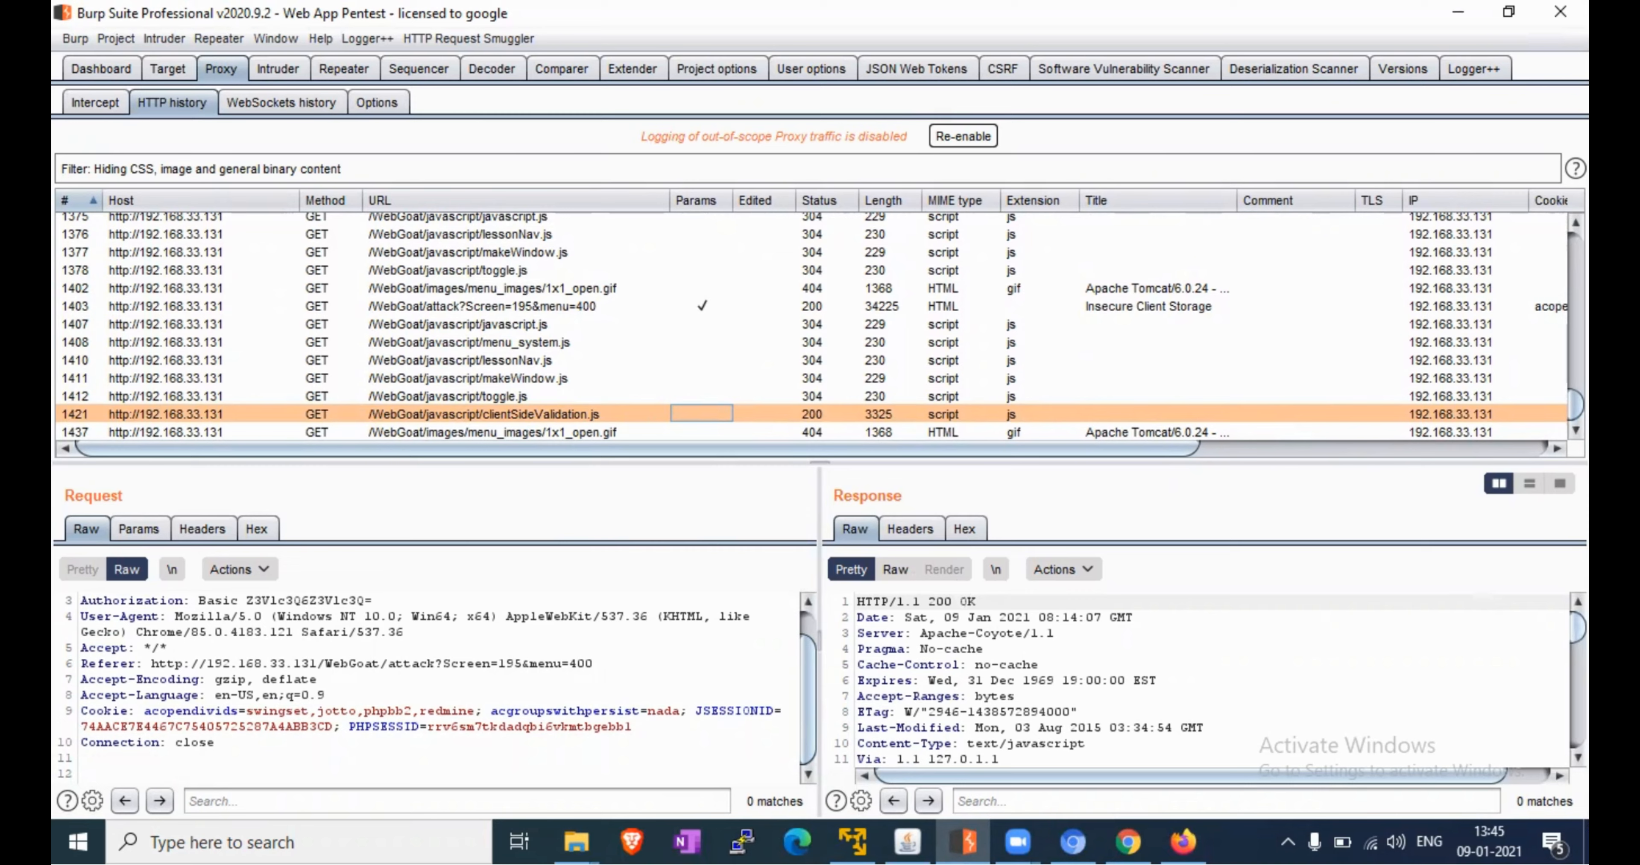
Scroll the clientSideValidation.js response to the coupons array and isValidCoupon, then view it Raw
{"action": "scroll", "coordinate": [1316, 600], "scroll_direction": "down", "scroll_amount": 15}
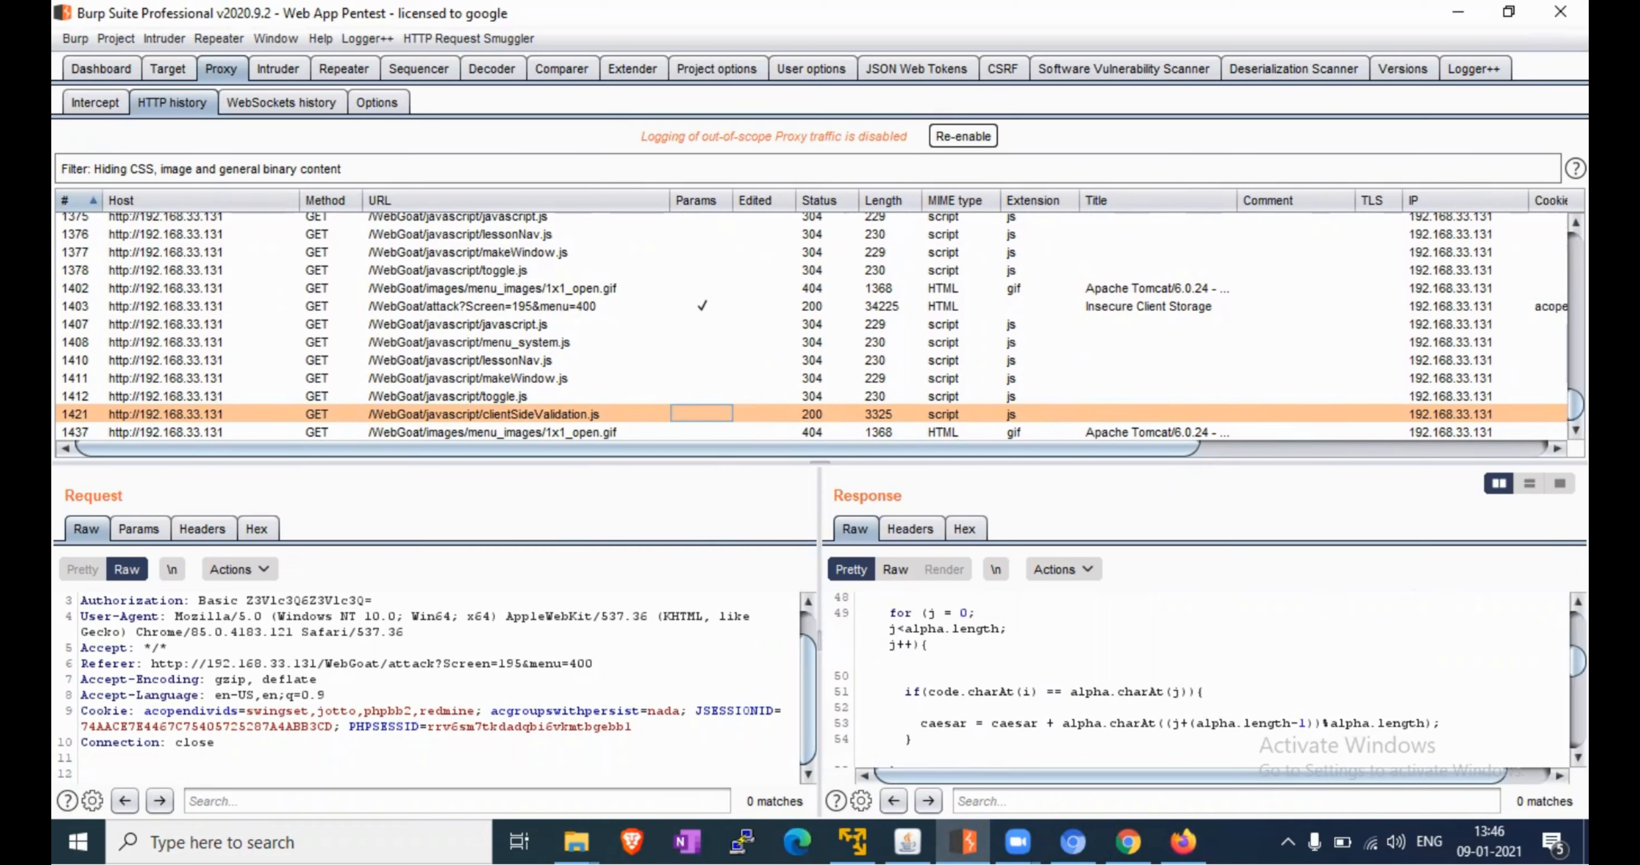
{"action": "left_click_drag", "start_coordinate": [1578, 662], "coordinate": [1577, 636]}
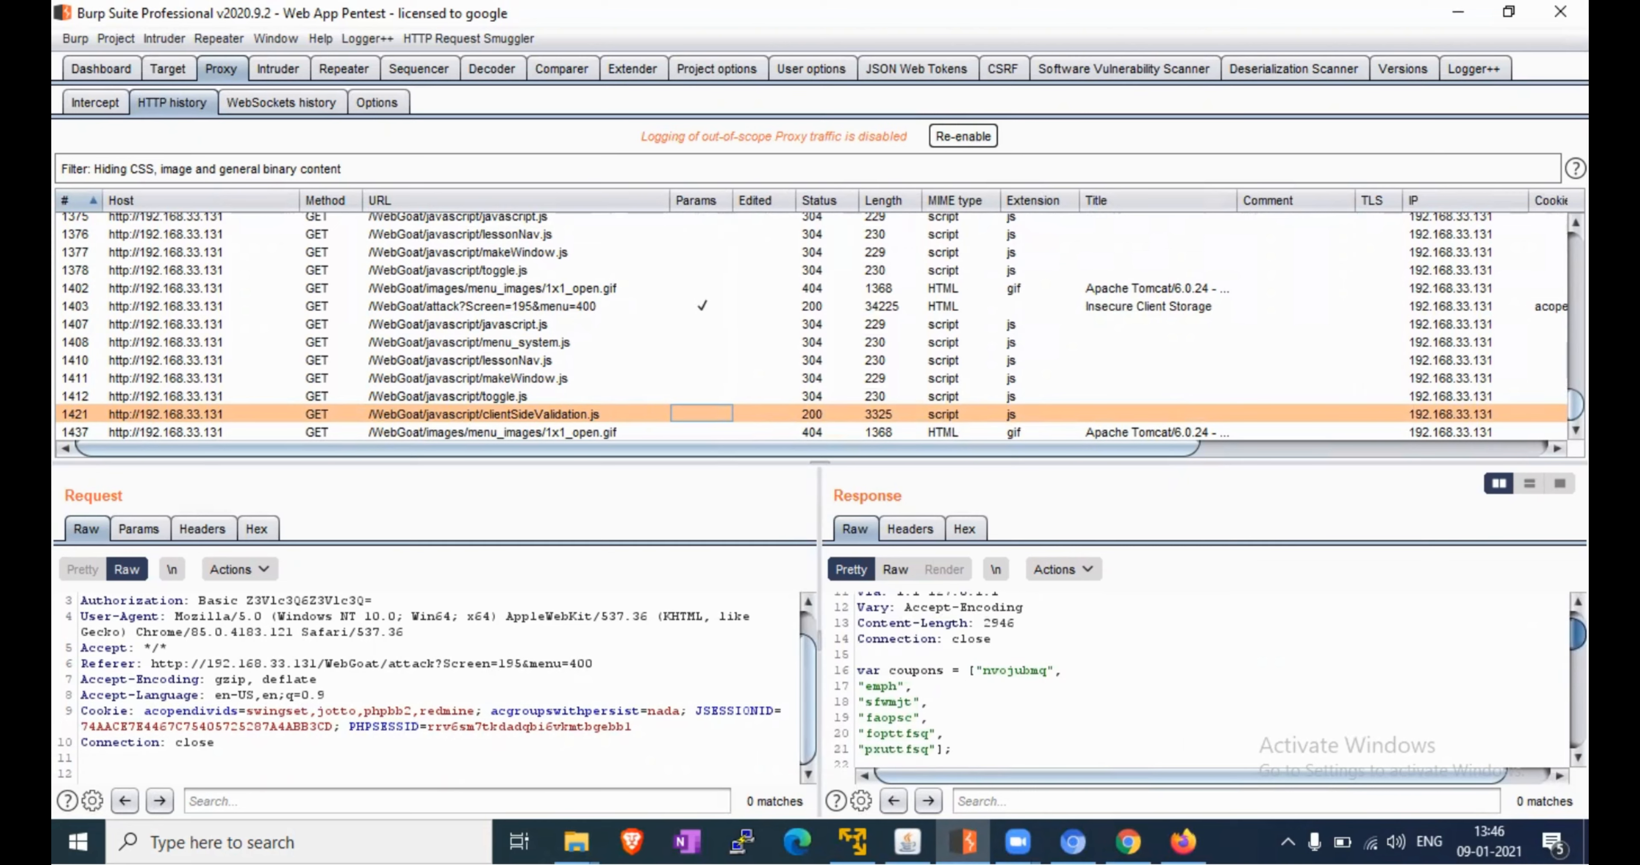
{"action": "left_click_drag", "start_coordinate": [1578, 635], "coordinate": [1577, 633]}
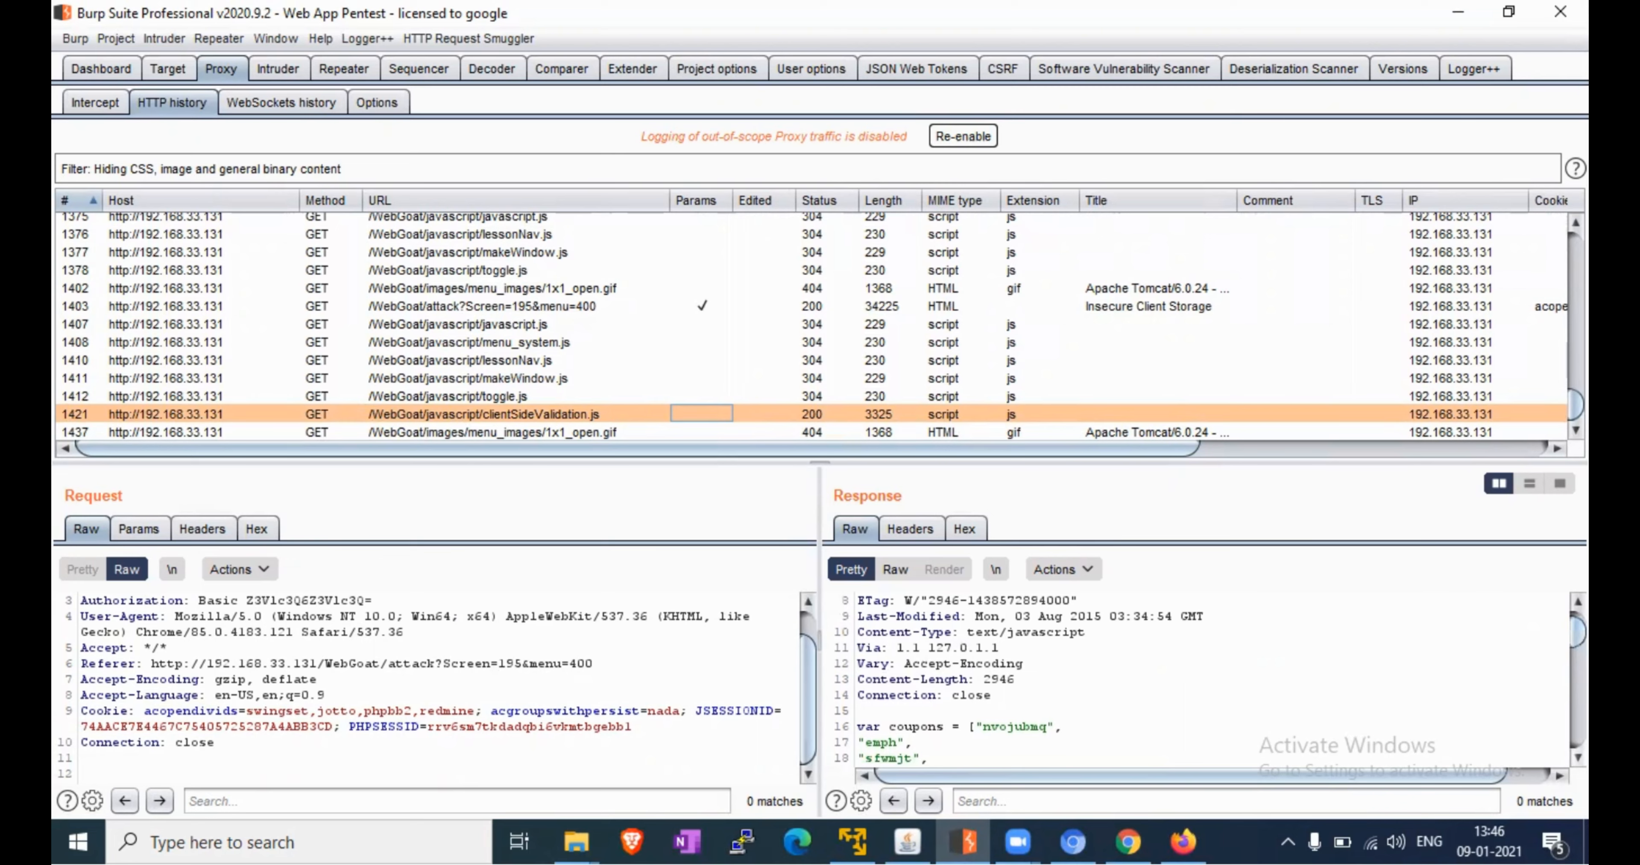
{"action": "scroll", "coordinate": [893, 757], "scroll_direction": "down", "scroll_amount": 1}
{"action": "scroll", "coordinate": [1040, 714], "scroll_direction": "down", "scroll_amount": 2}
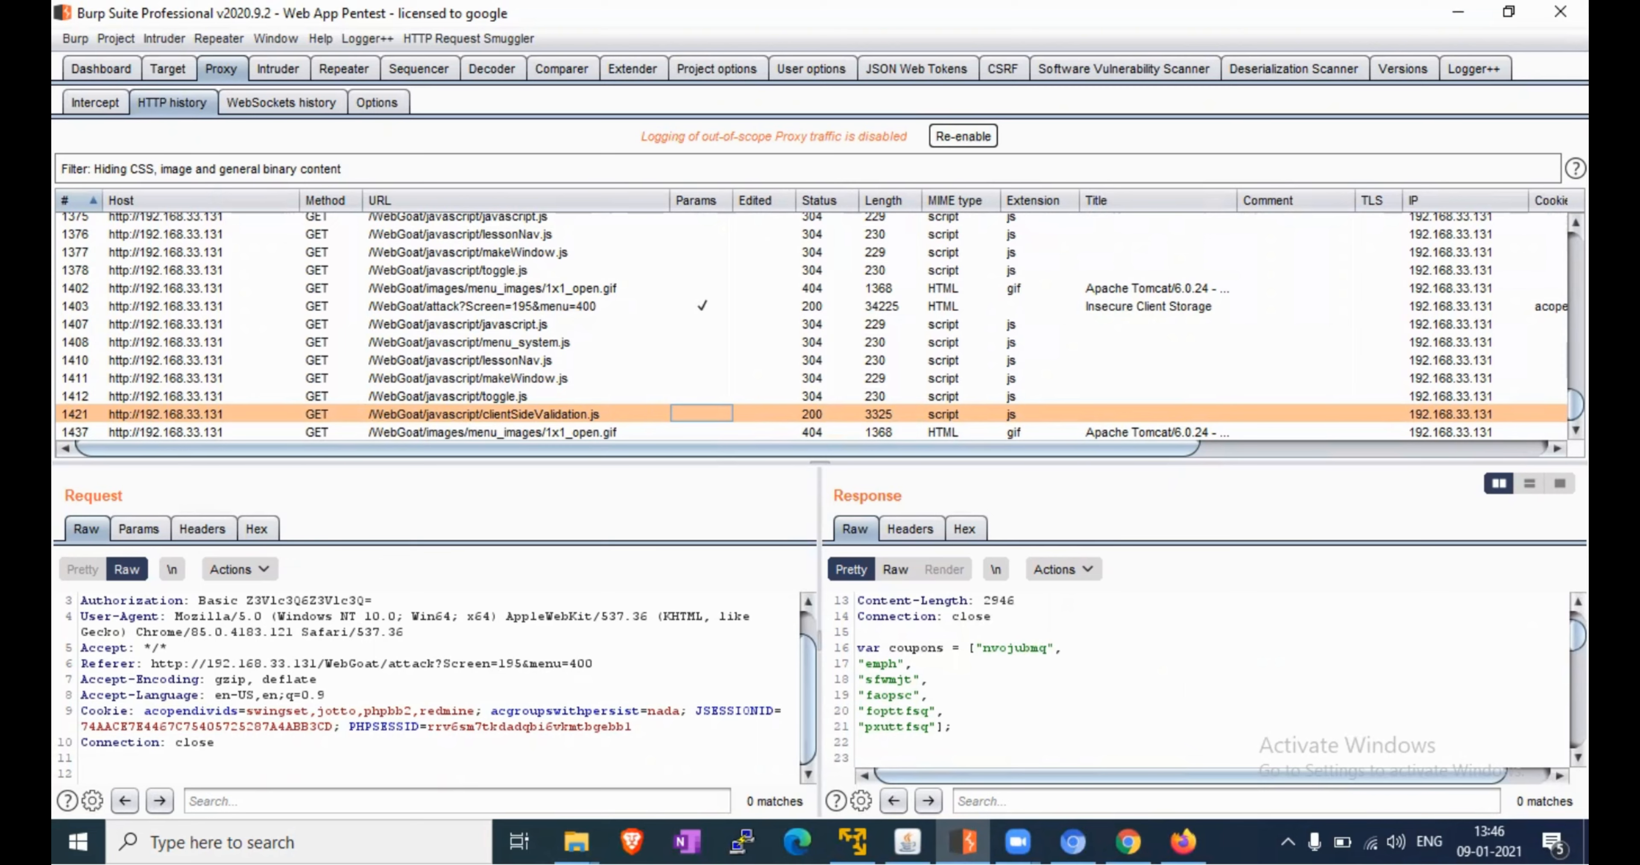
{"action": "scroll", "coordinate": [1209, 681], "scroll_direction": "up", "scroll_amount": 2}
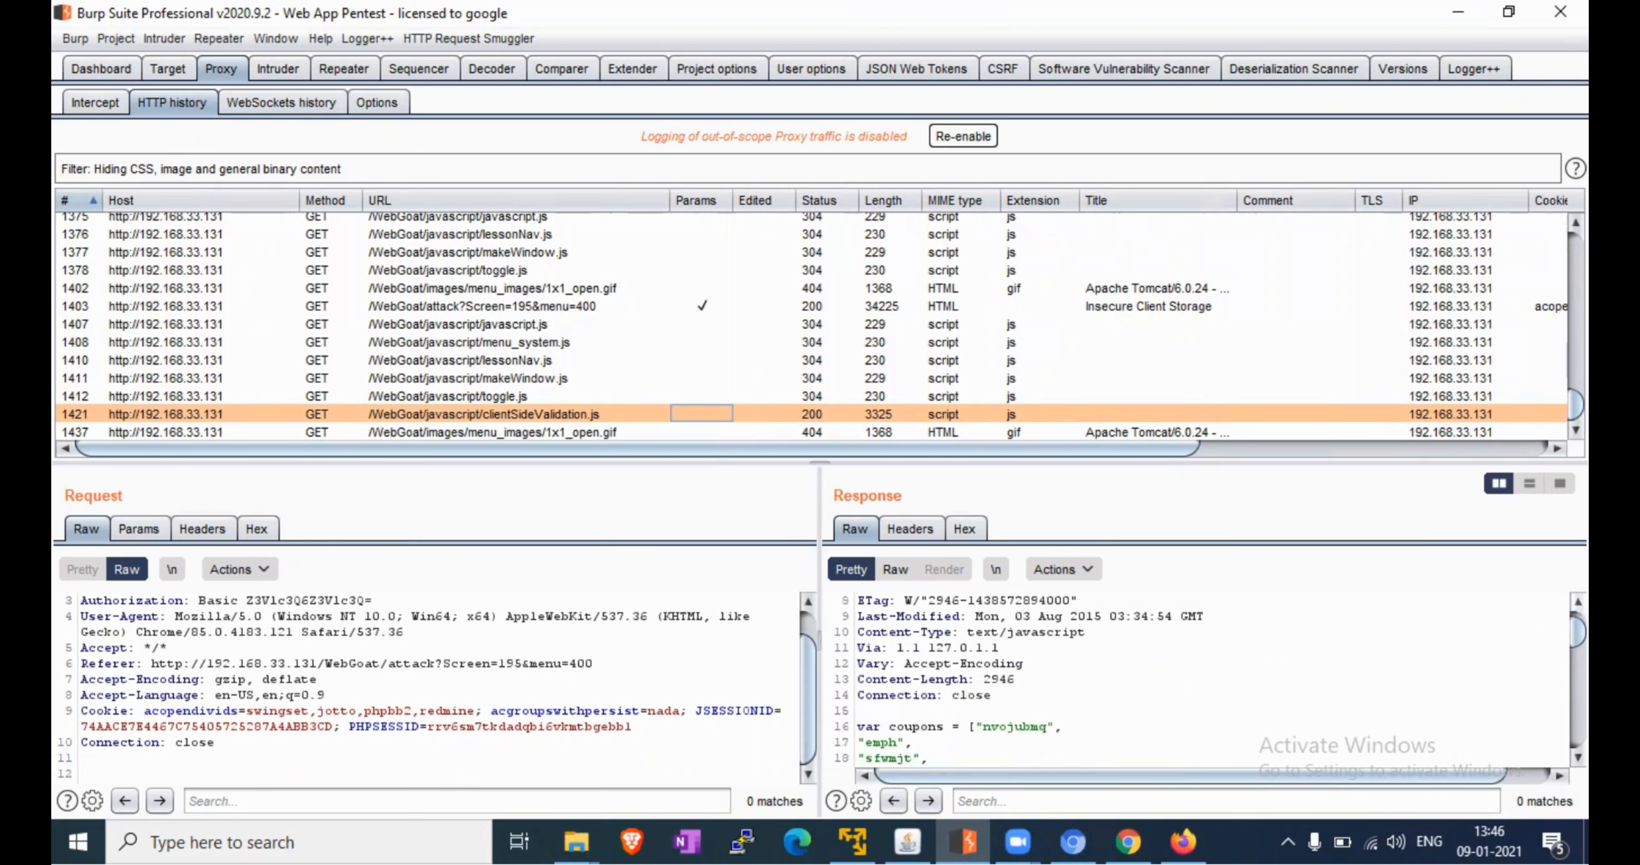
{"action": "scroll", "coordinate": [1210, 681], "scroll_direction": "down", "scroll_amount": 1}
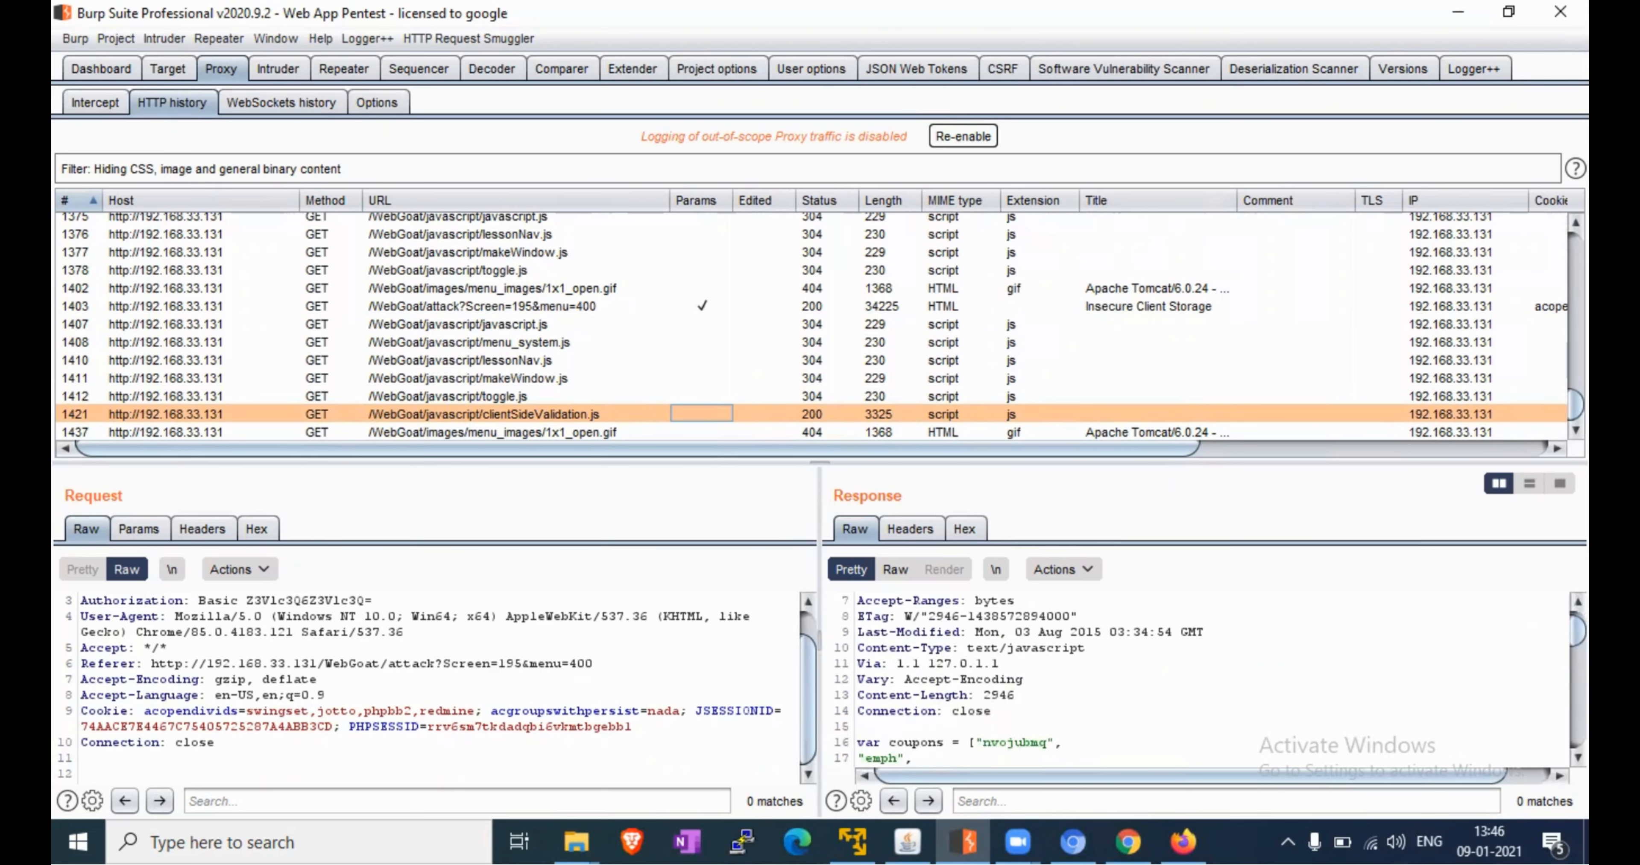
{"action": "scroll", "coordinate": [1209, 681], "scroll_direction": "down", "scroll_amount": 3}
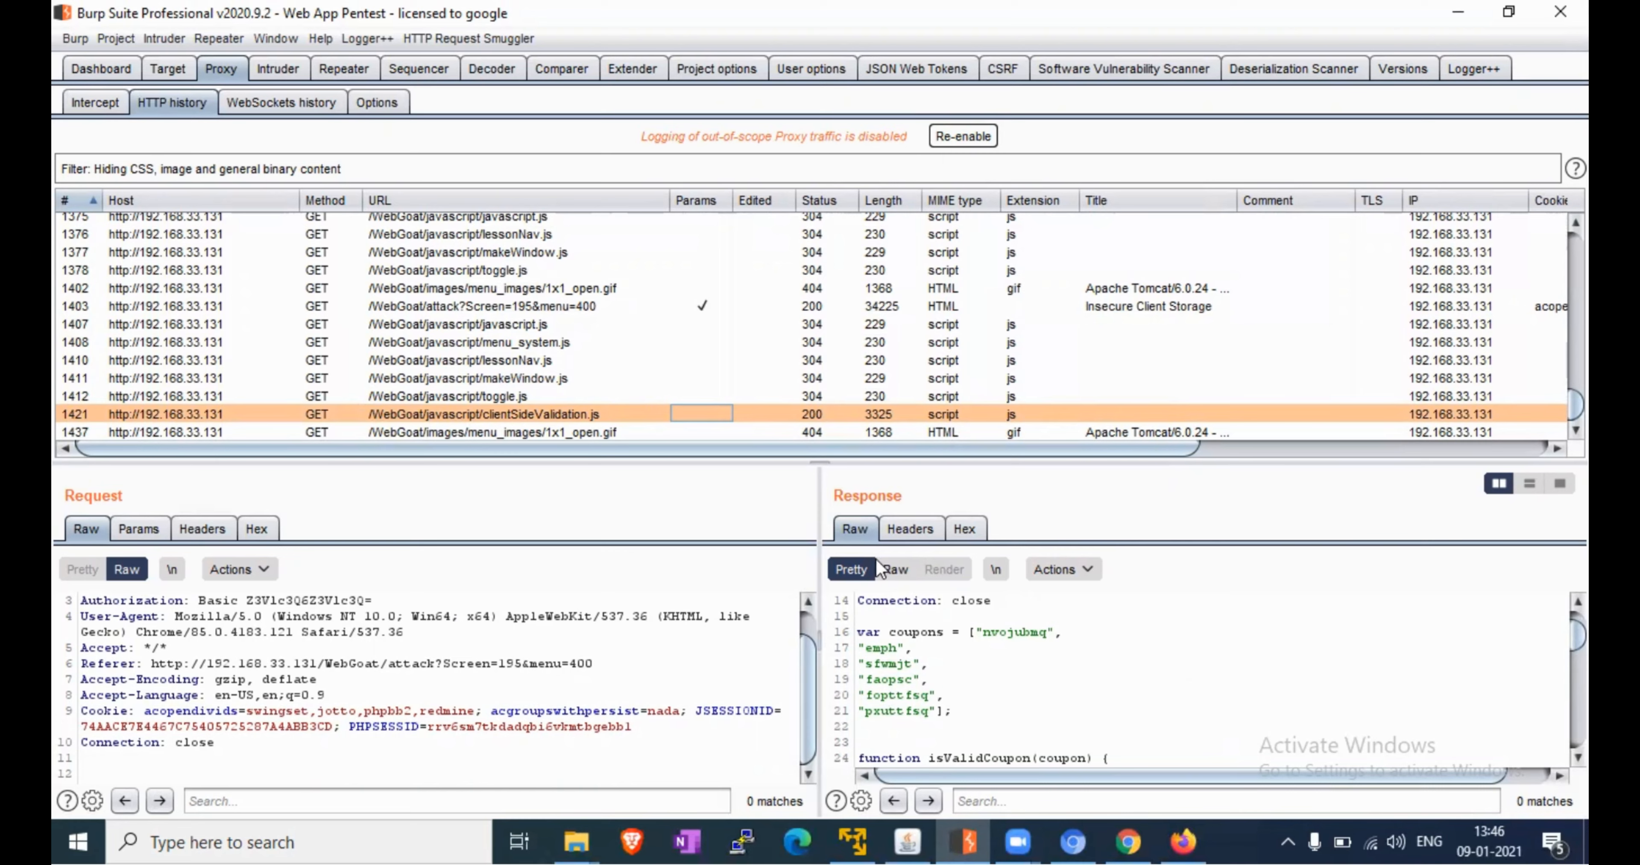
{"action": "left_click", "coordinate": [894, 570]}
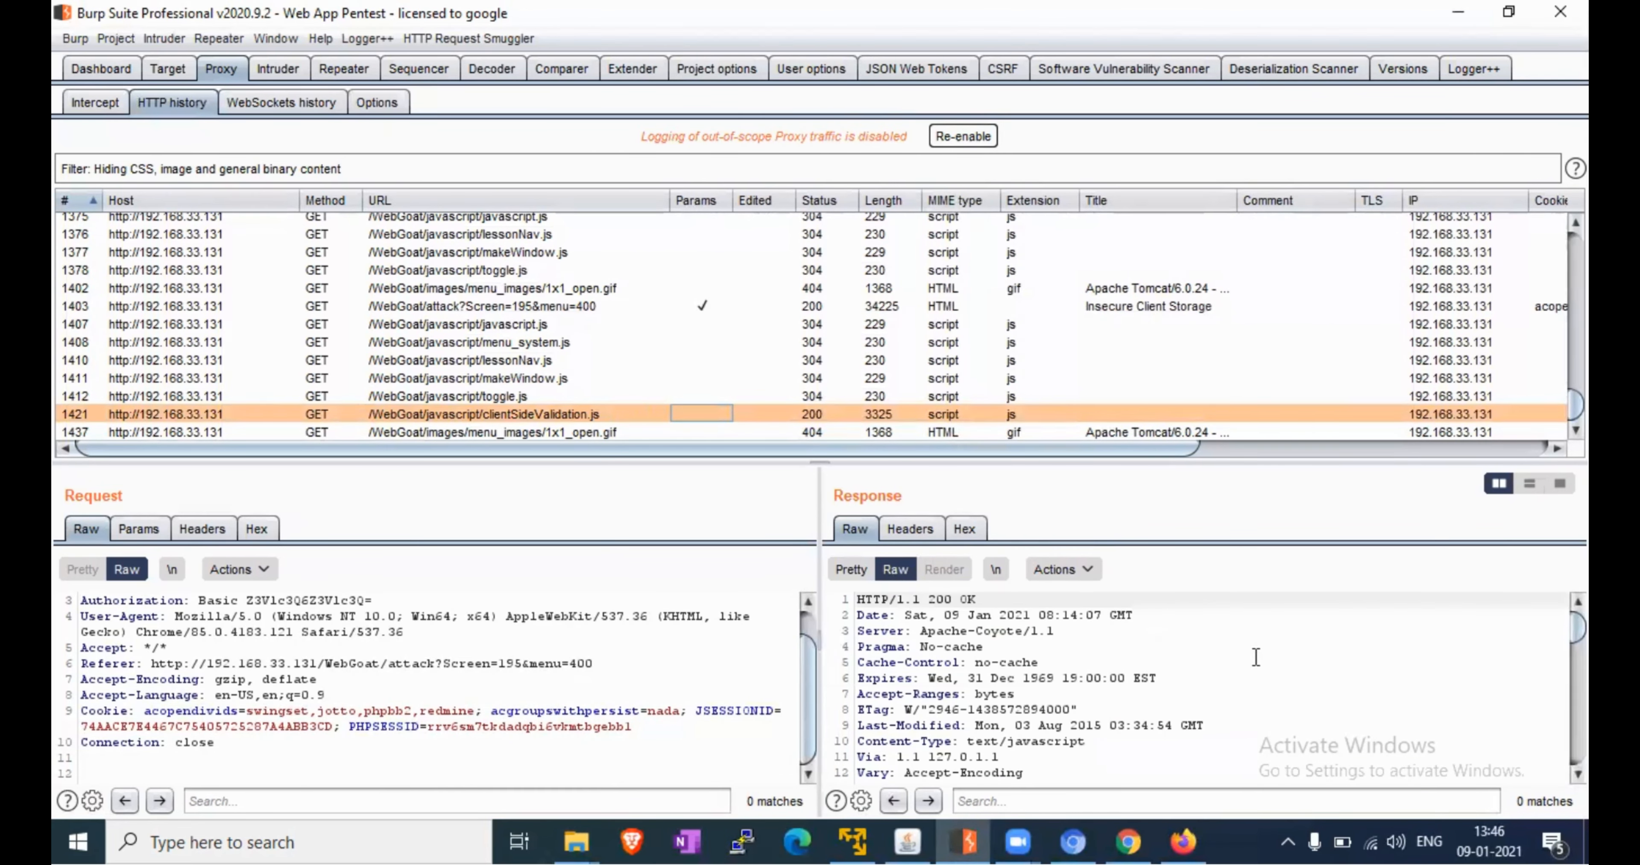
Search the raw response for 'decrp', then scroll down to the decrypt(code) function
{"action": "left_click", "coordinate": [1042, 812]}
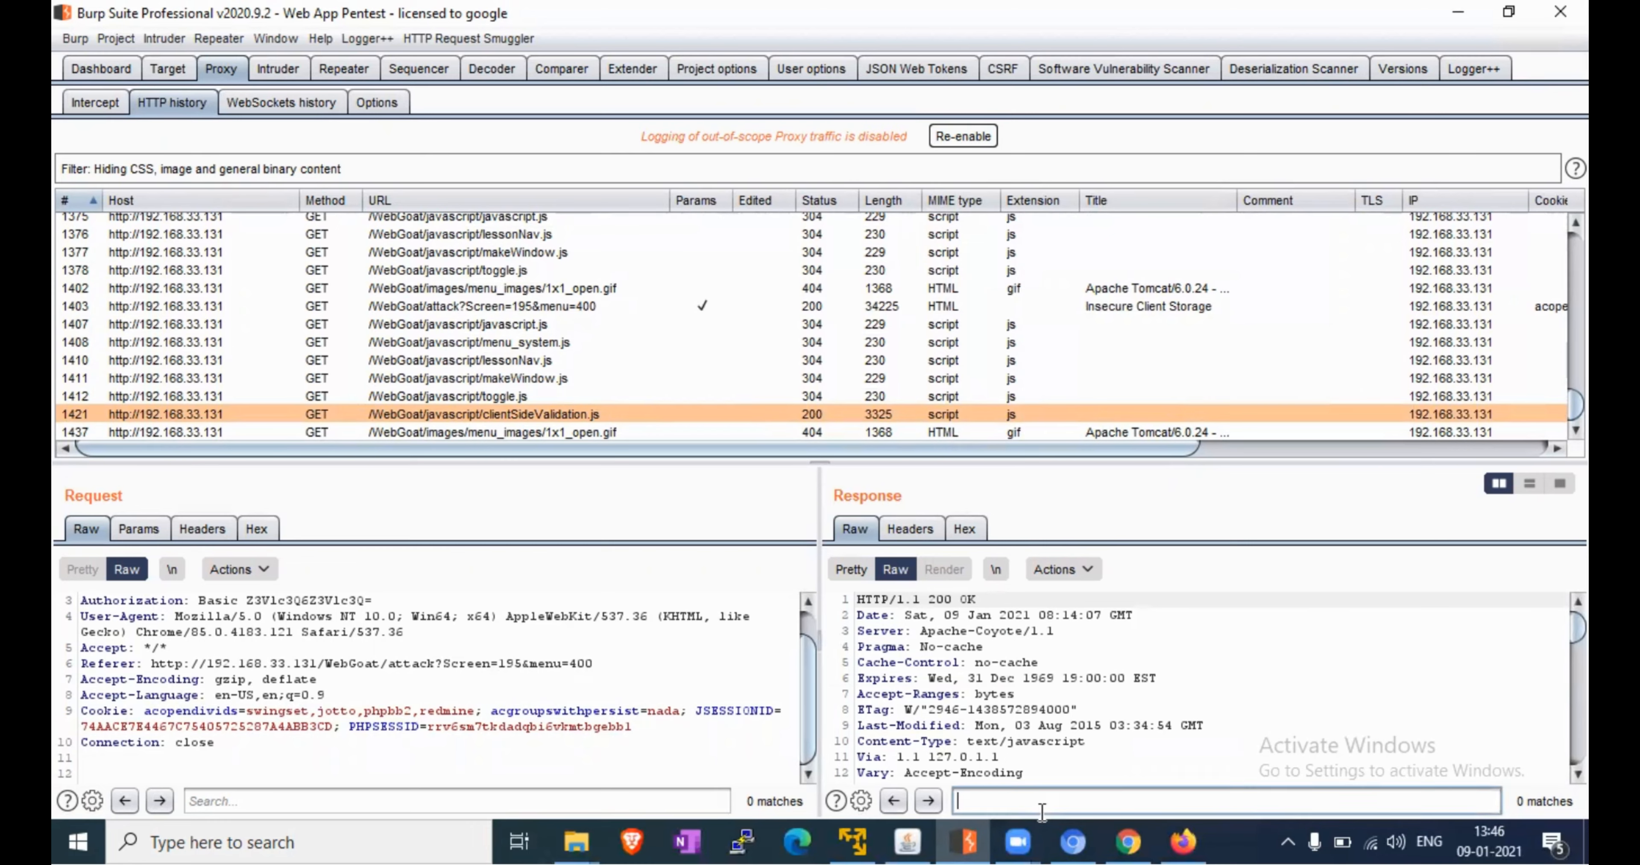
{"action": "type", "text": "dec"}
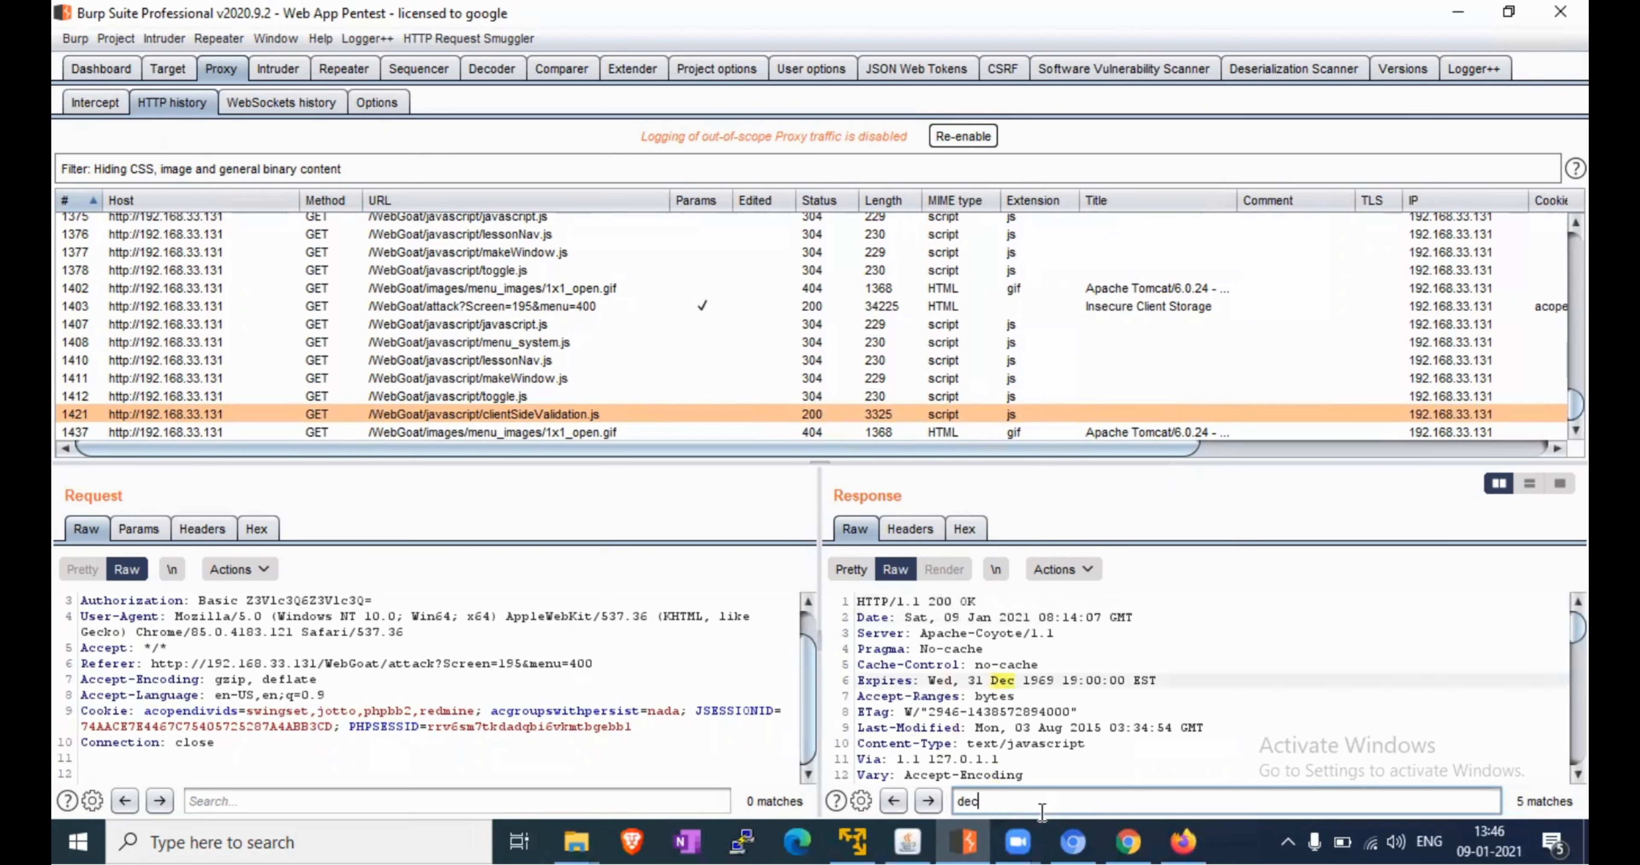
{"action": "type", "text": "r"}
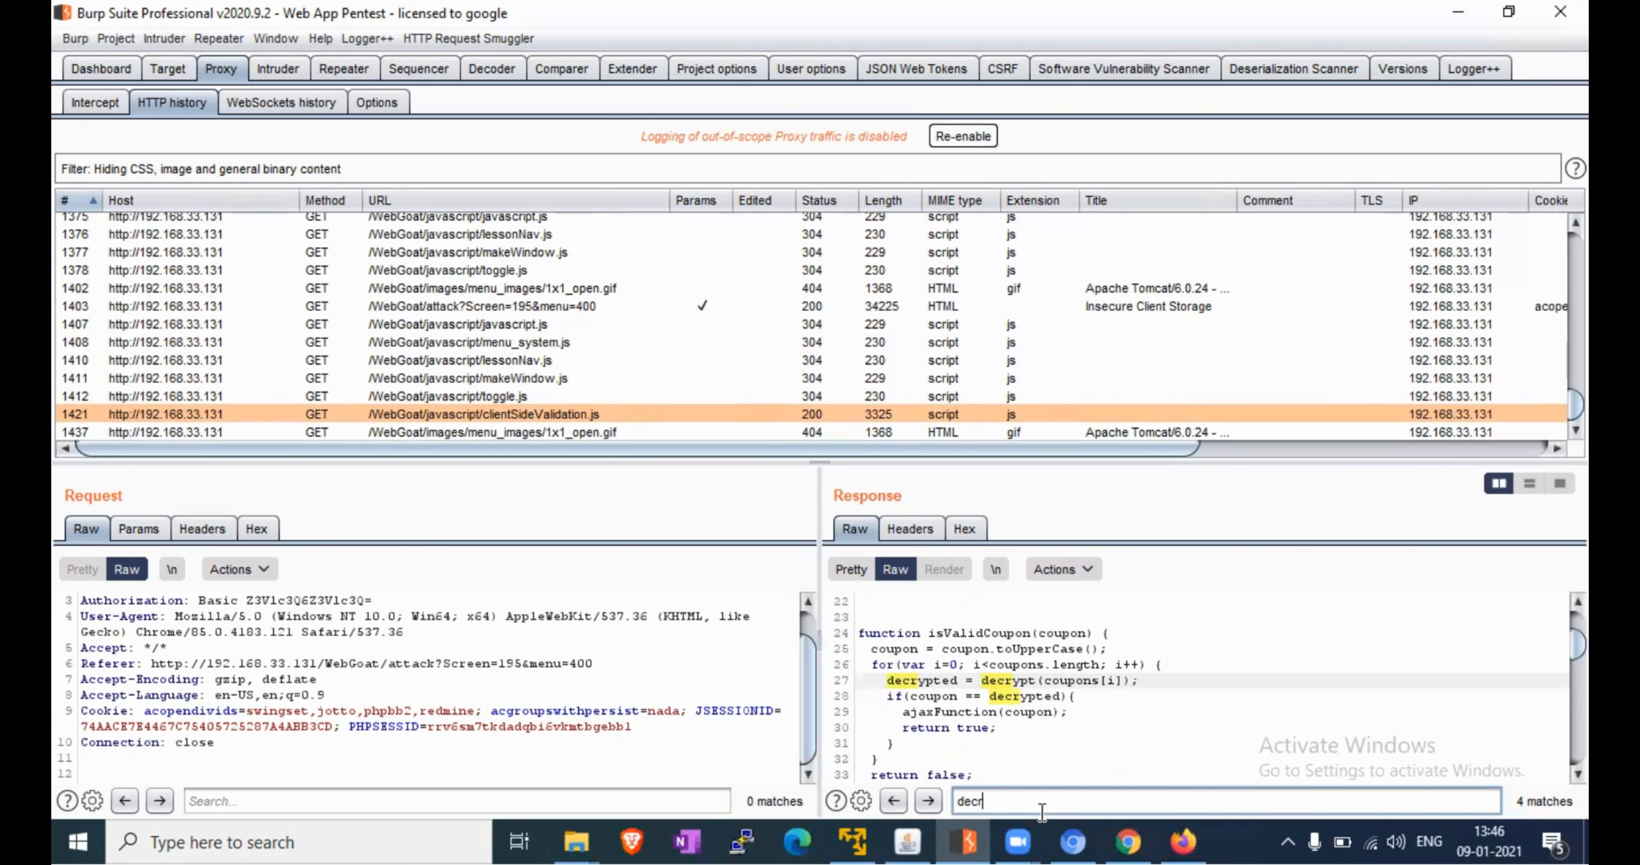
{"action": "type", "text": "pt"}
{"action": "key", "text": "BackSpace"}
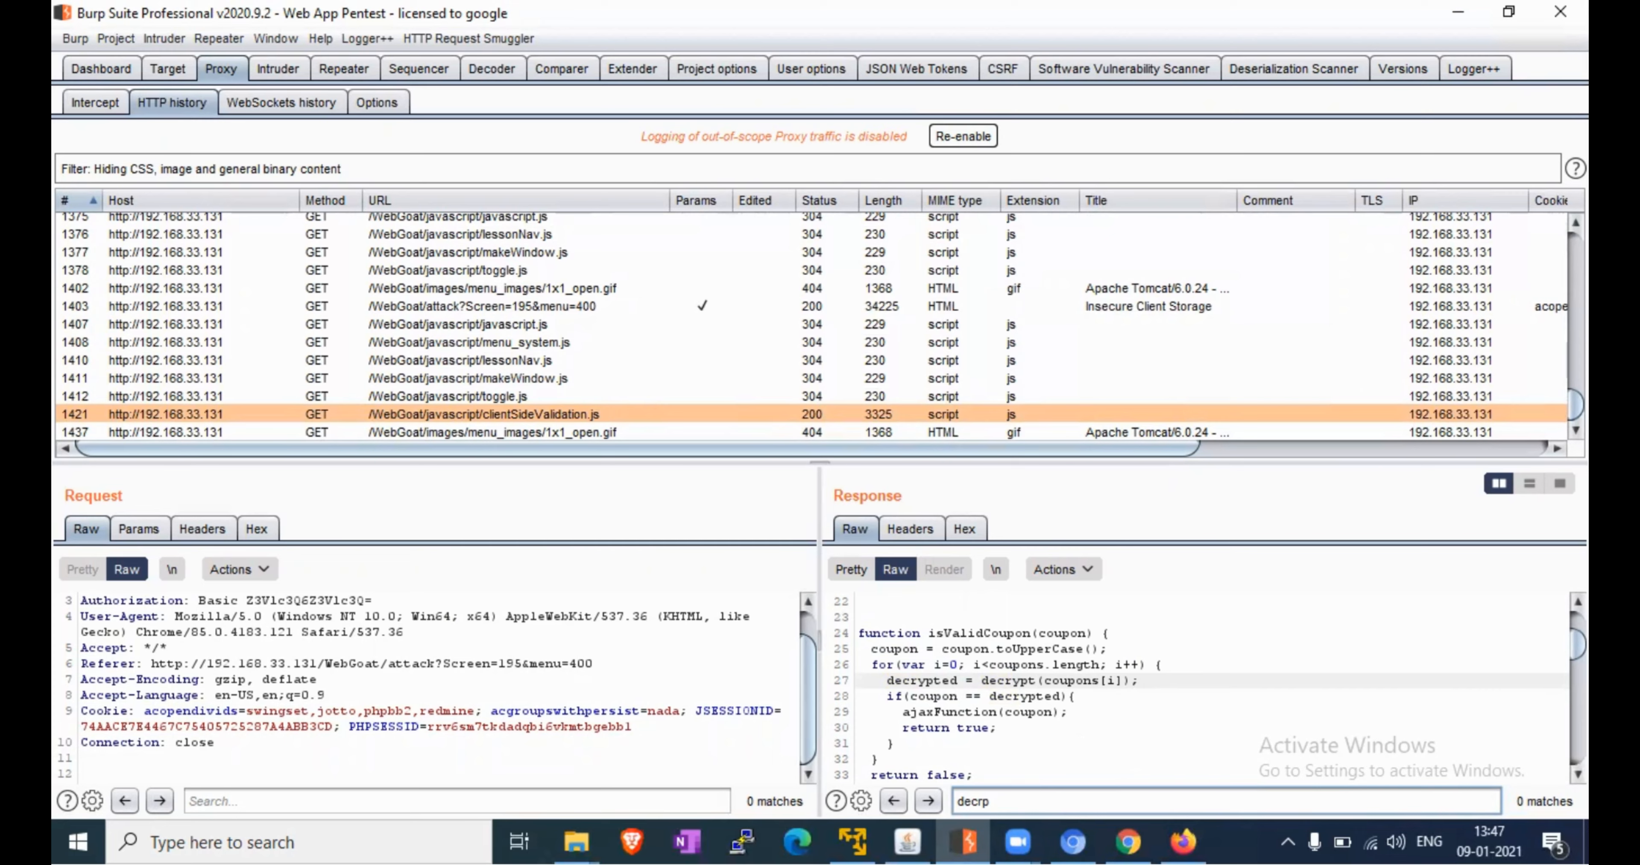
{"action": "scroll", "coordinate": [1197, 687], "scroll_direction": "down", "scroll_amount": 3}
{"action": "scroll", "coordinate": [1196, 687], "scroll_direction": "down", "scroll_amount": 1}
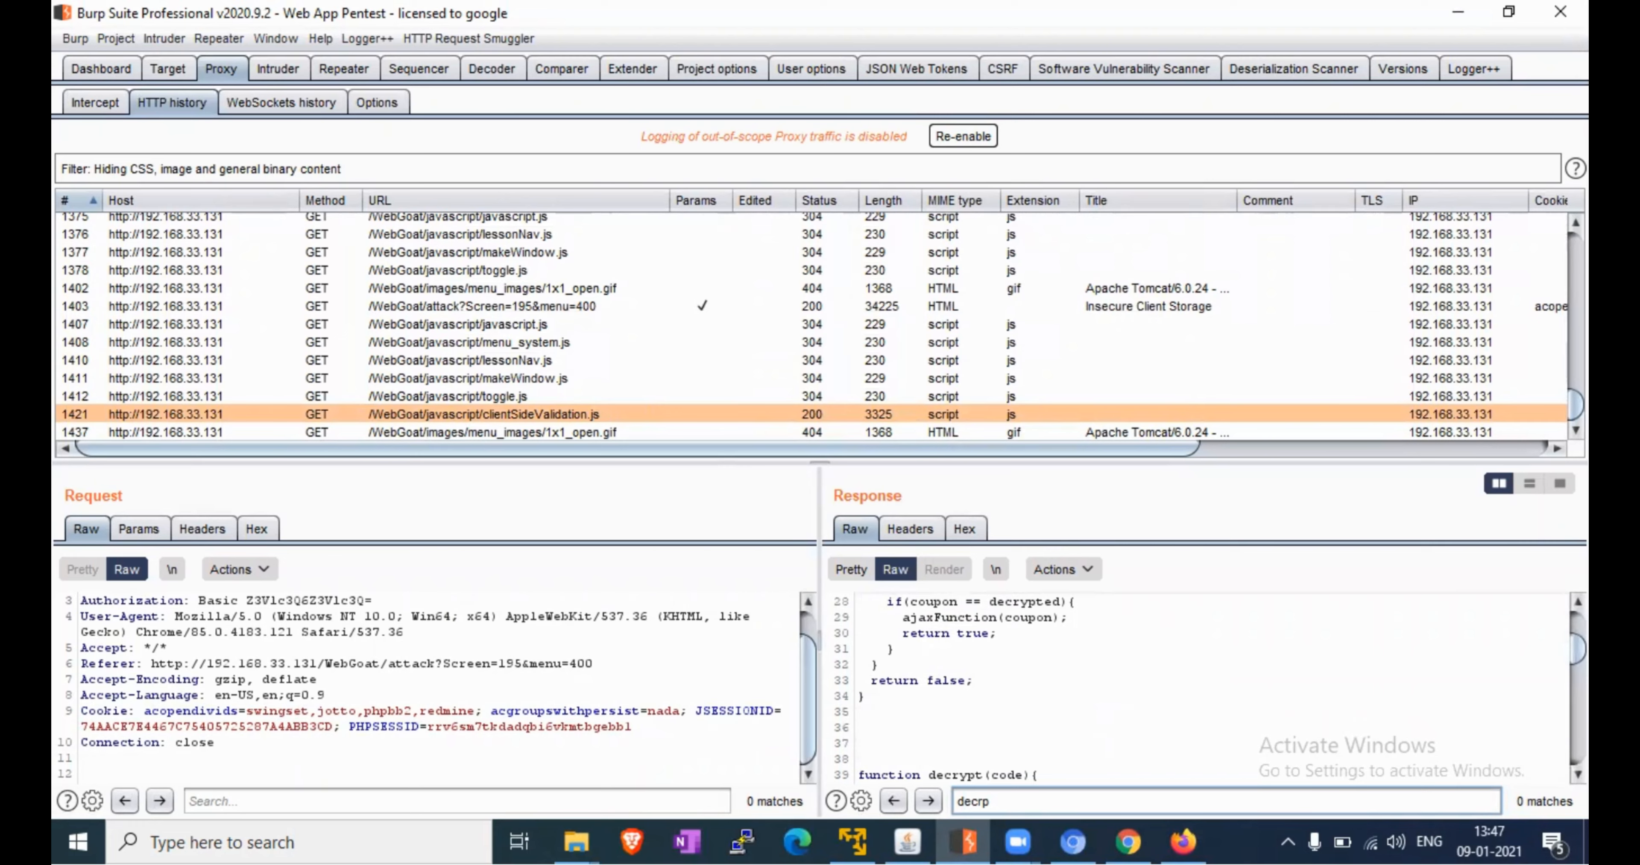
{"action": "scroll", "coordinate": [1197, 687], "scroll_direction": "down", "scroll_amount": 2}
{"action": "scroll", "coordinate": [1092, 739], "scroll_direction": "down", "scroll_amount": 2}
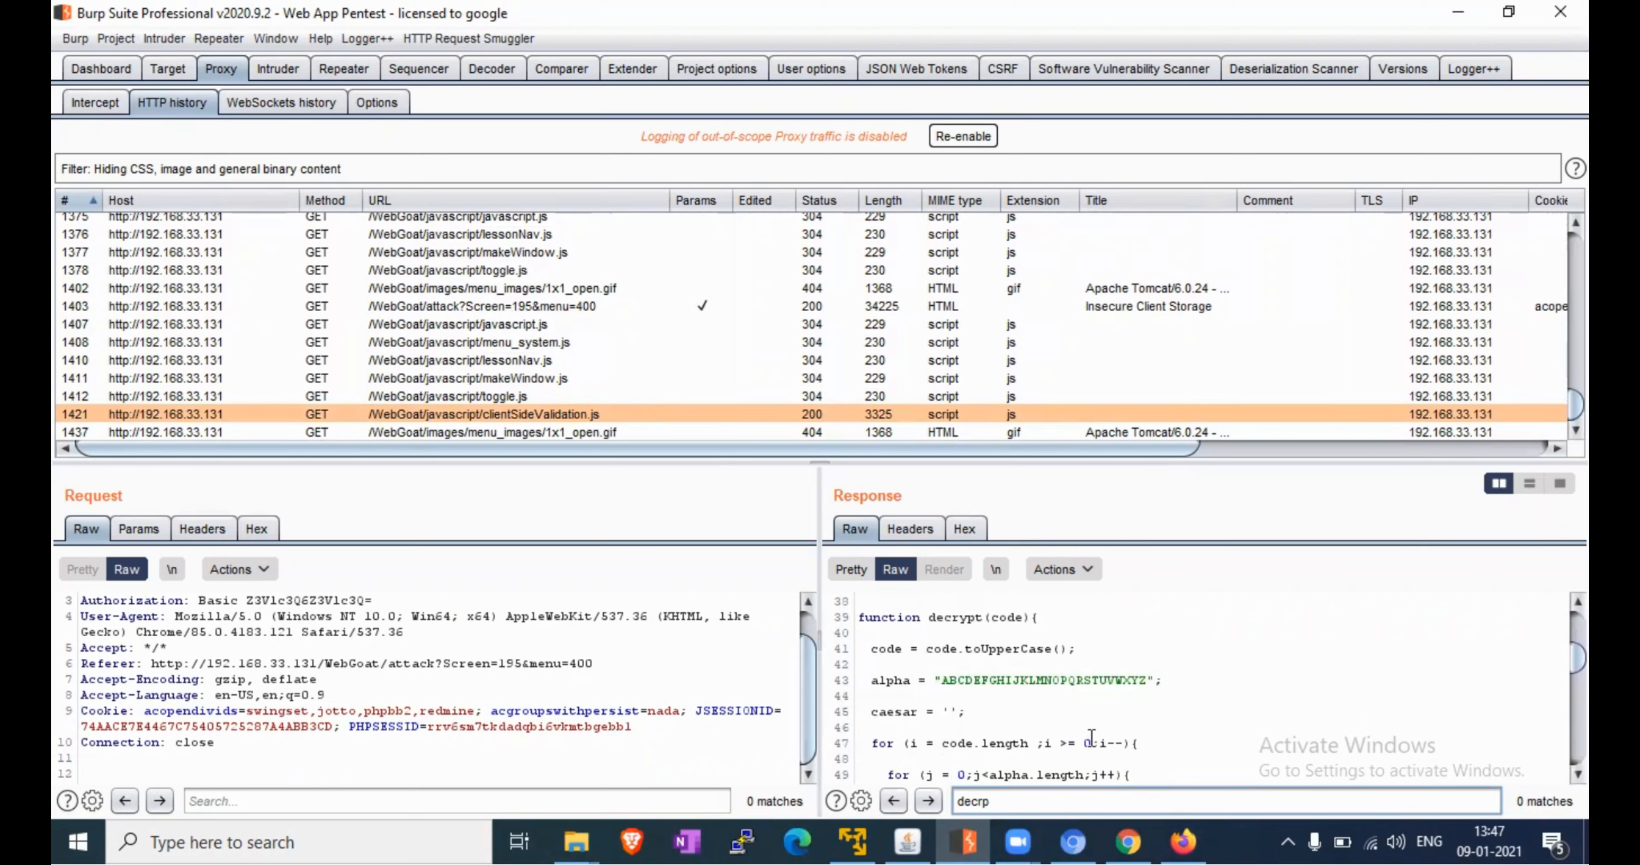
Switch Burp to the tabbed request/response layout and show the Response tab
{"action": "right_click", "coordinate": [948, 681]}
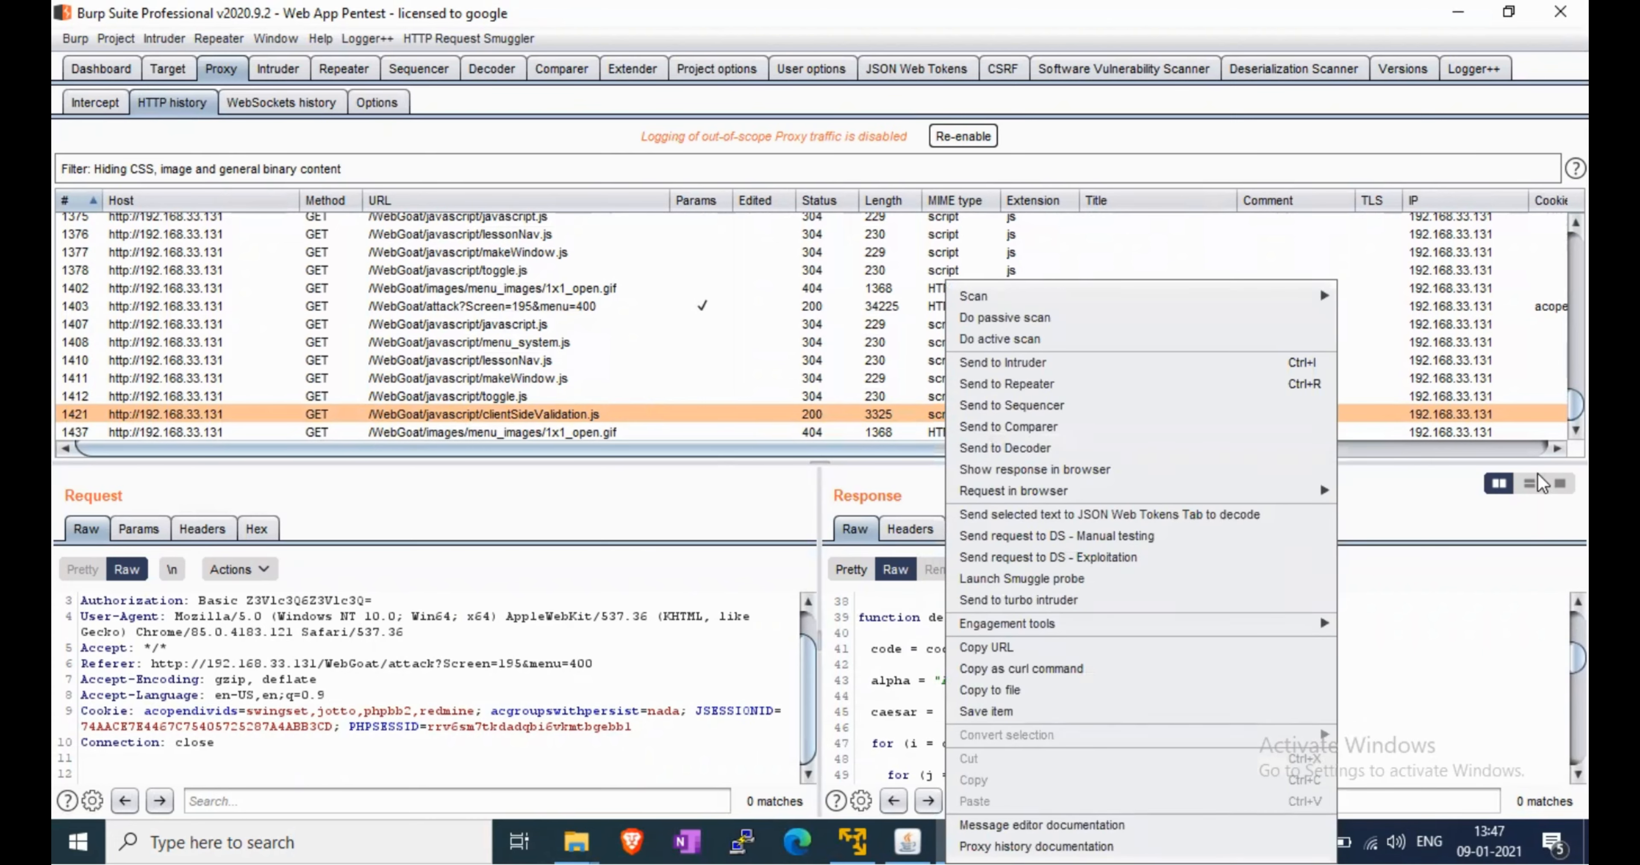
{"action": "left_click", "coordinate": [1560, 483]}
{"action": "scroll", "coordinate": [1320, 612], "scroll_direction": "up", "scroll_amount": 1}
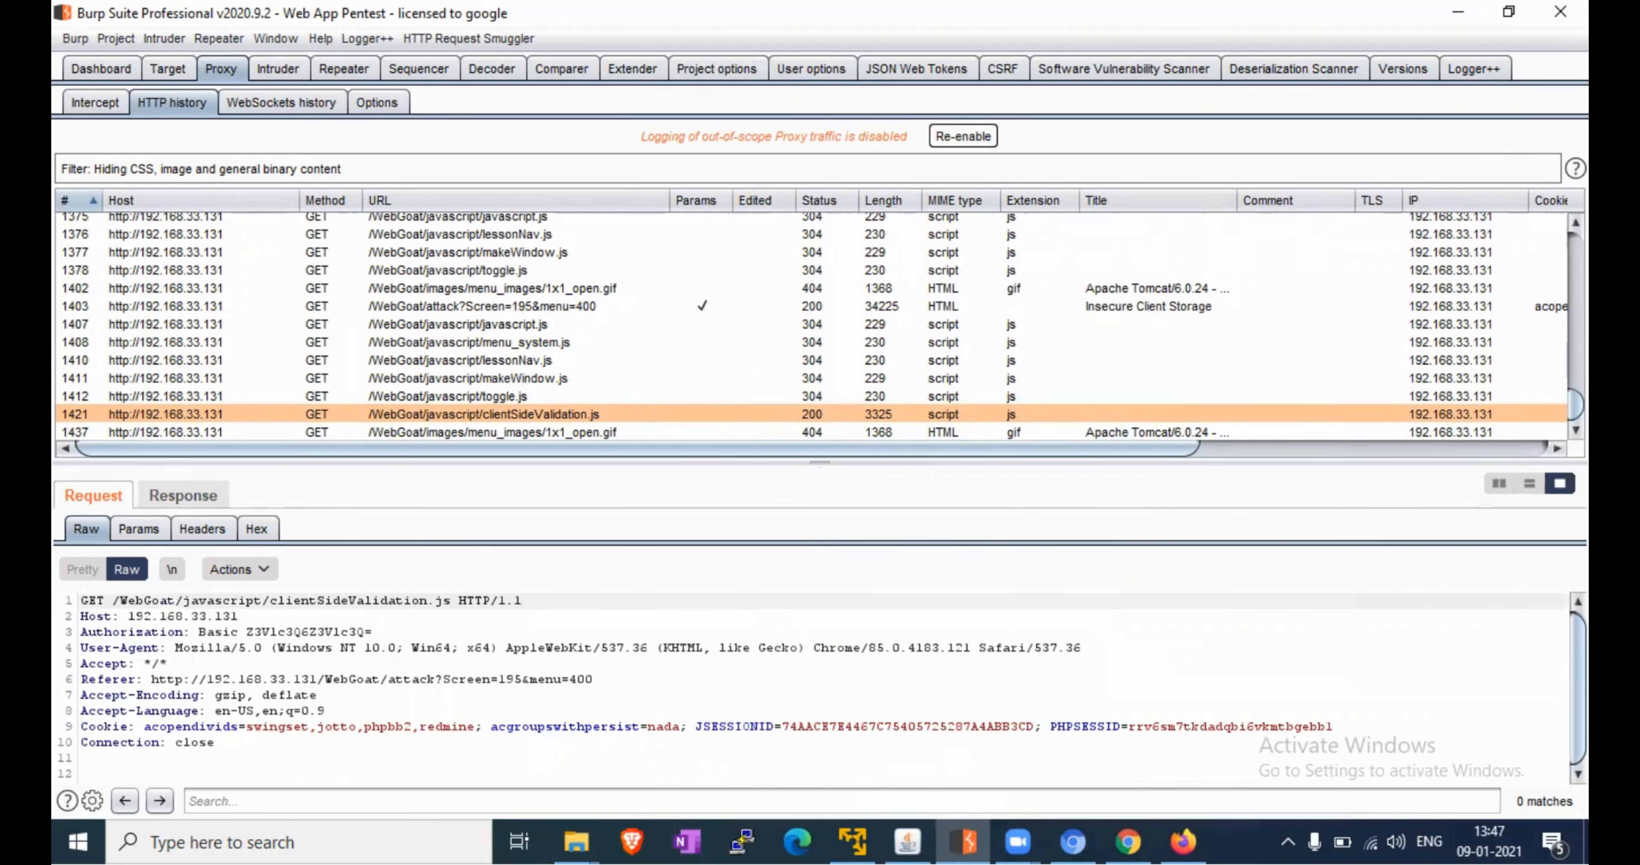
{"action": "left_click", "coordinate": [1530, 484]}
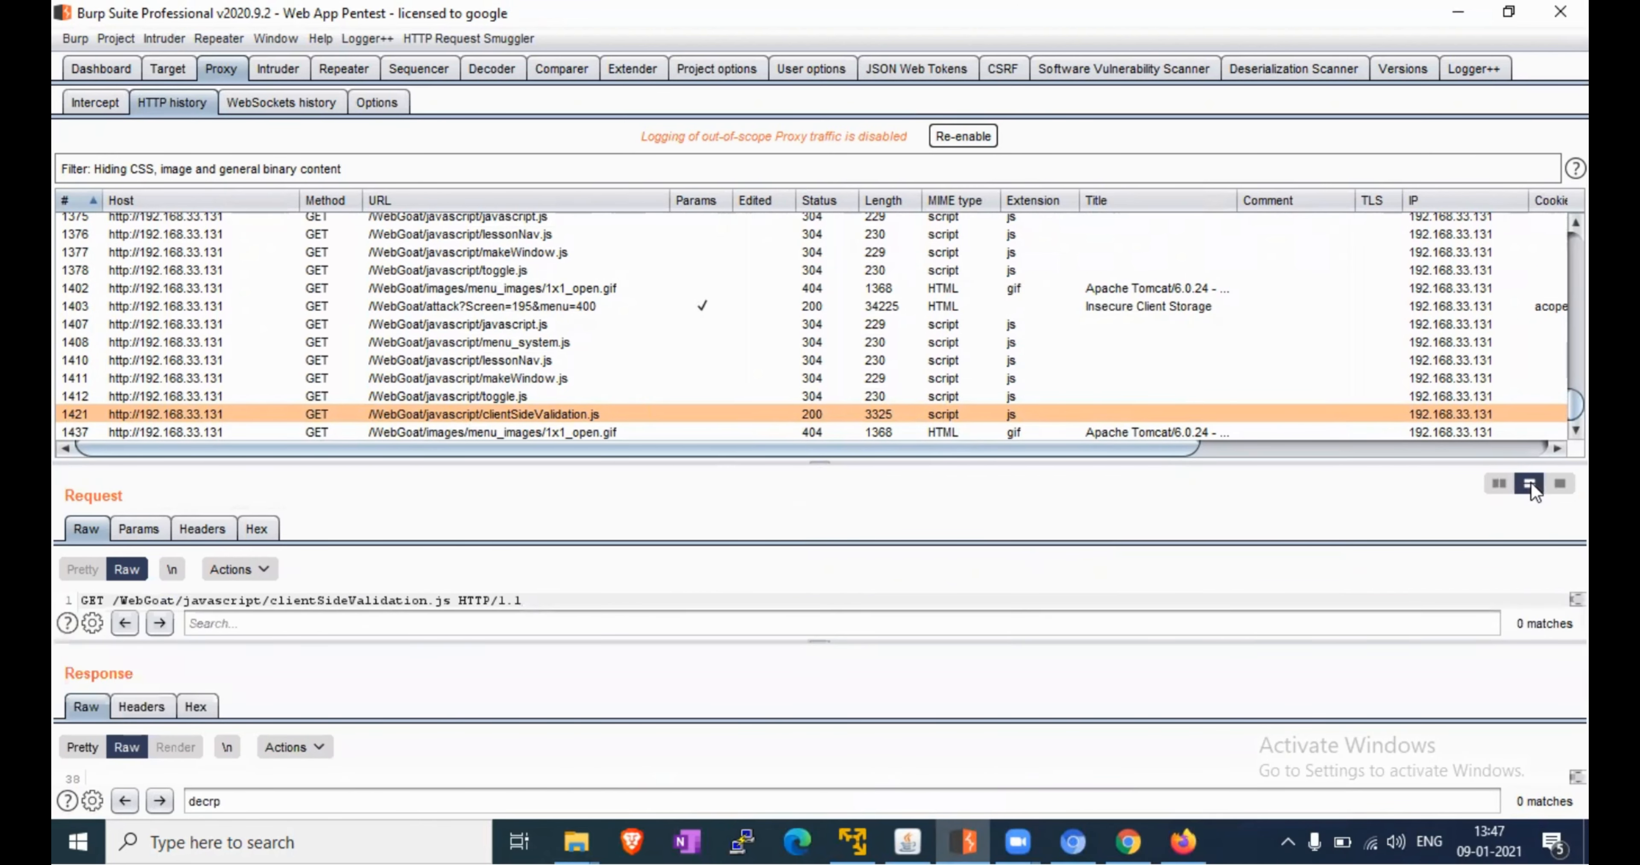
{"action": "left_click", "coordinate": [1560, 484]}
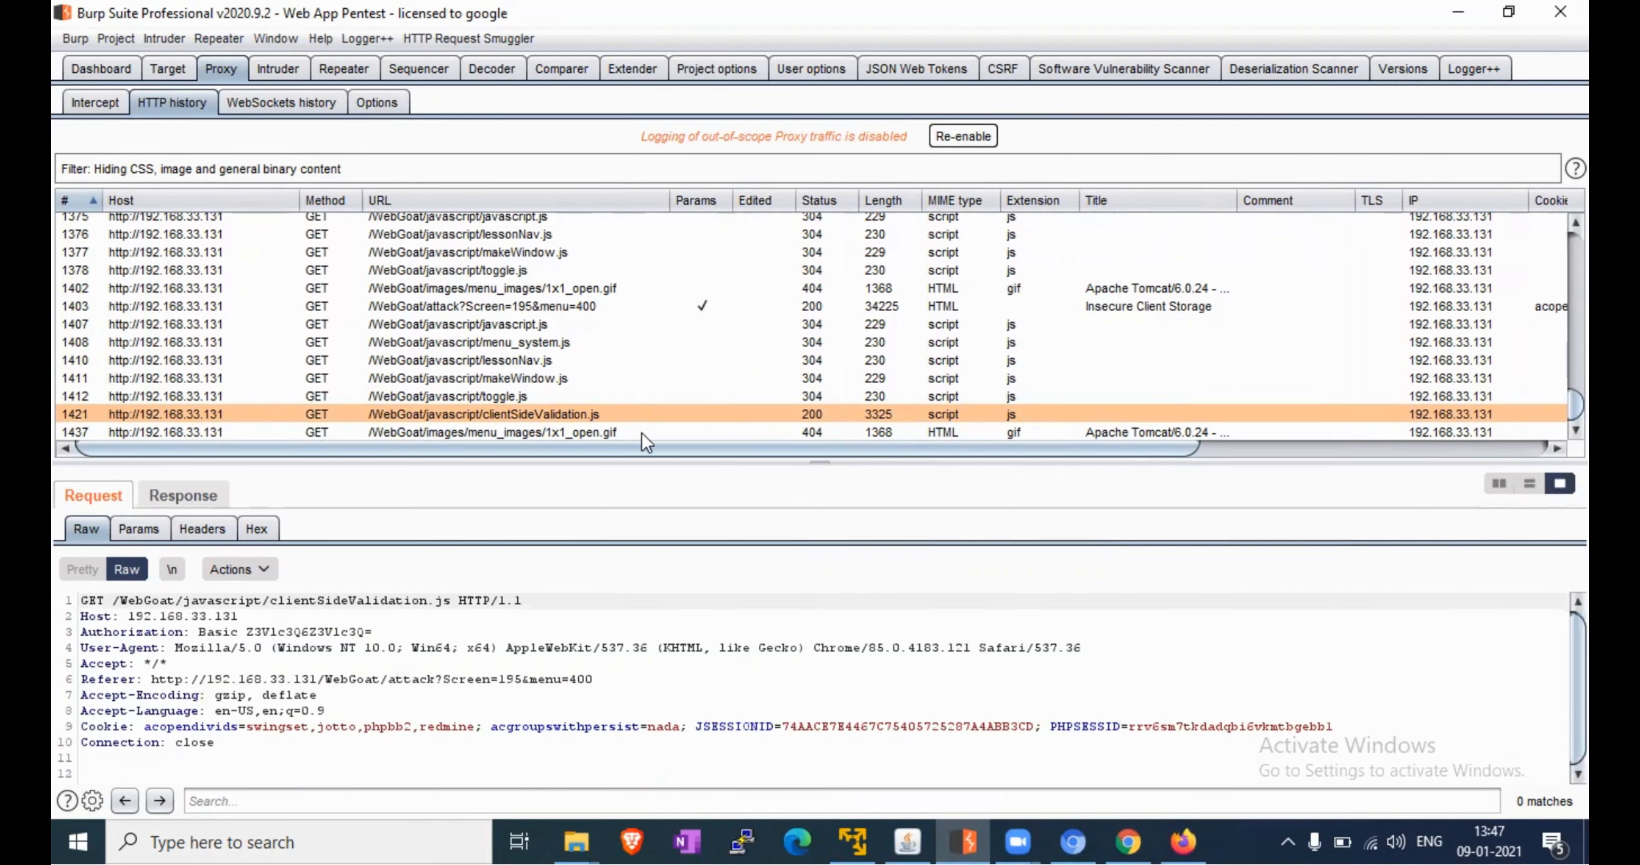
{"action": "left_click", "coordinate": [214, 490]}
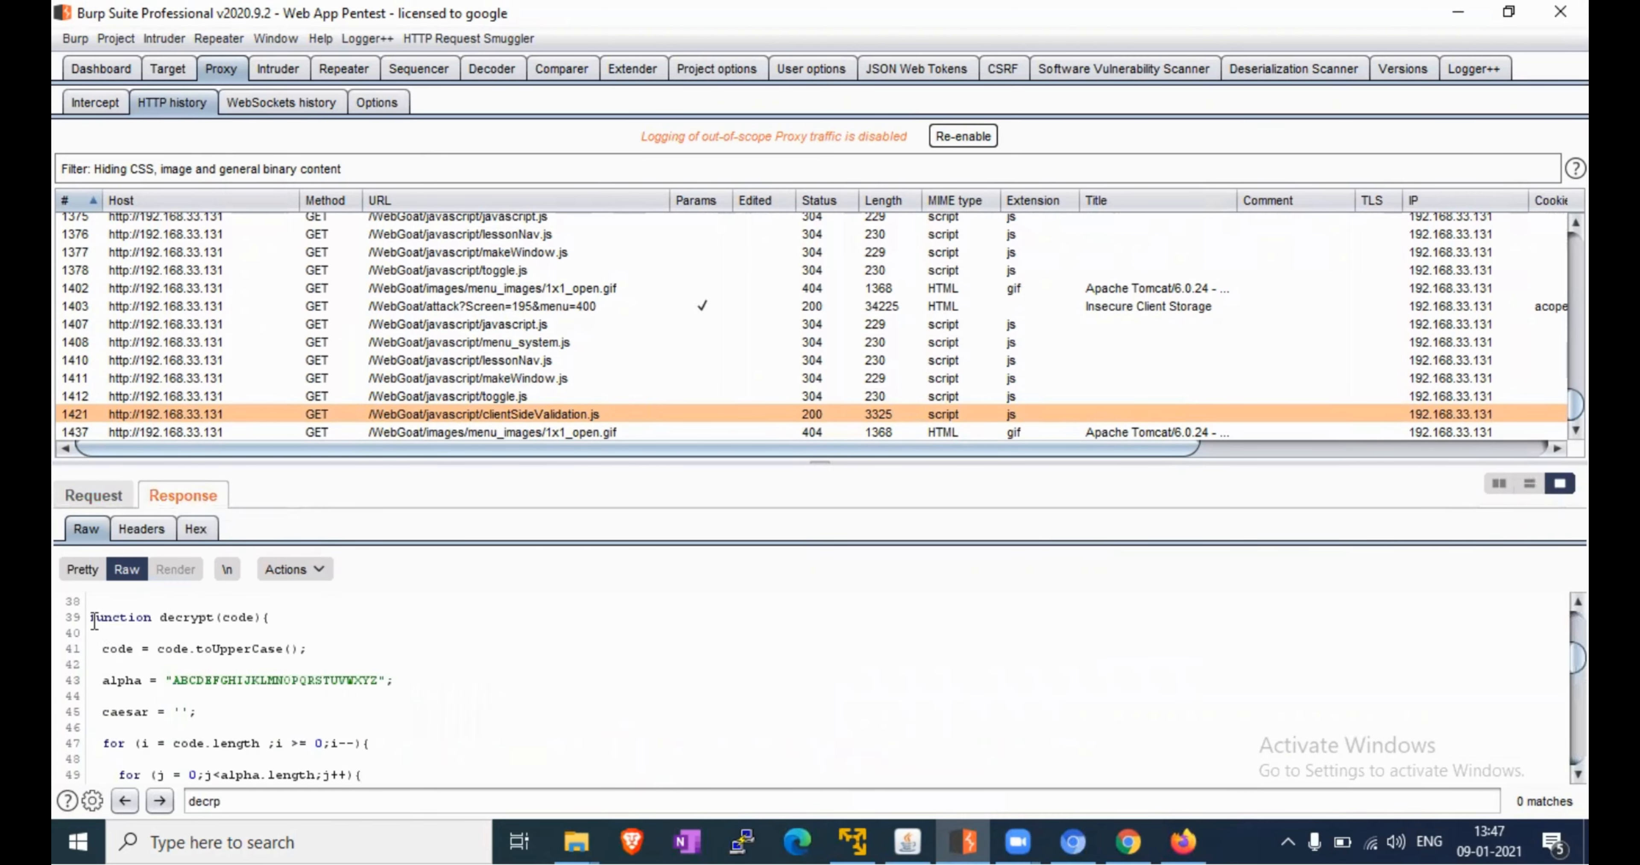
Highlight the decrypt function code for review, then scroll the response back up to line 39
{"action": "left_click_drag", "start_coordinate": [92, 619], "coordinate": [376, 713]}
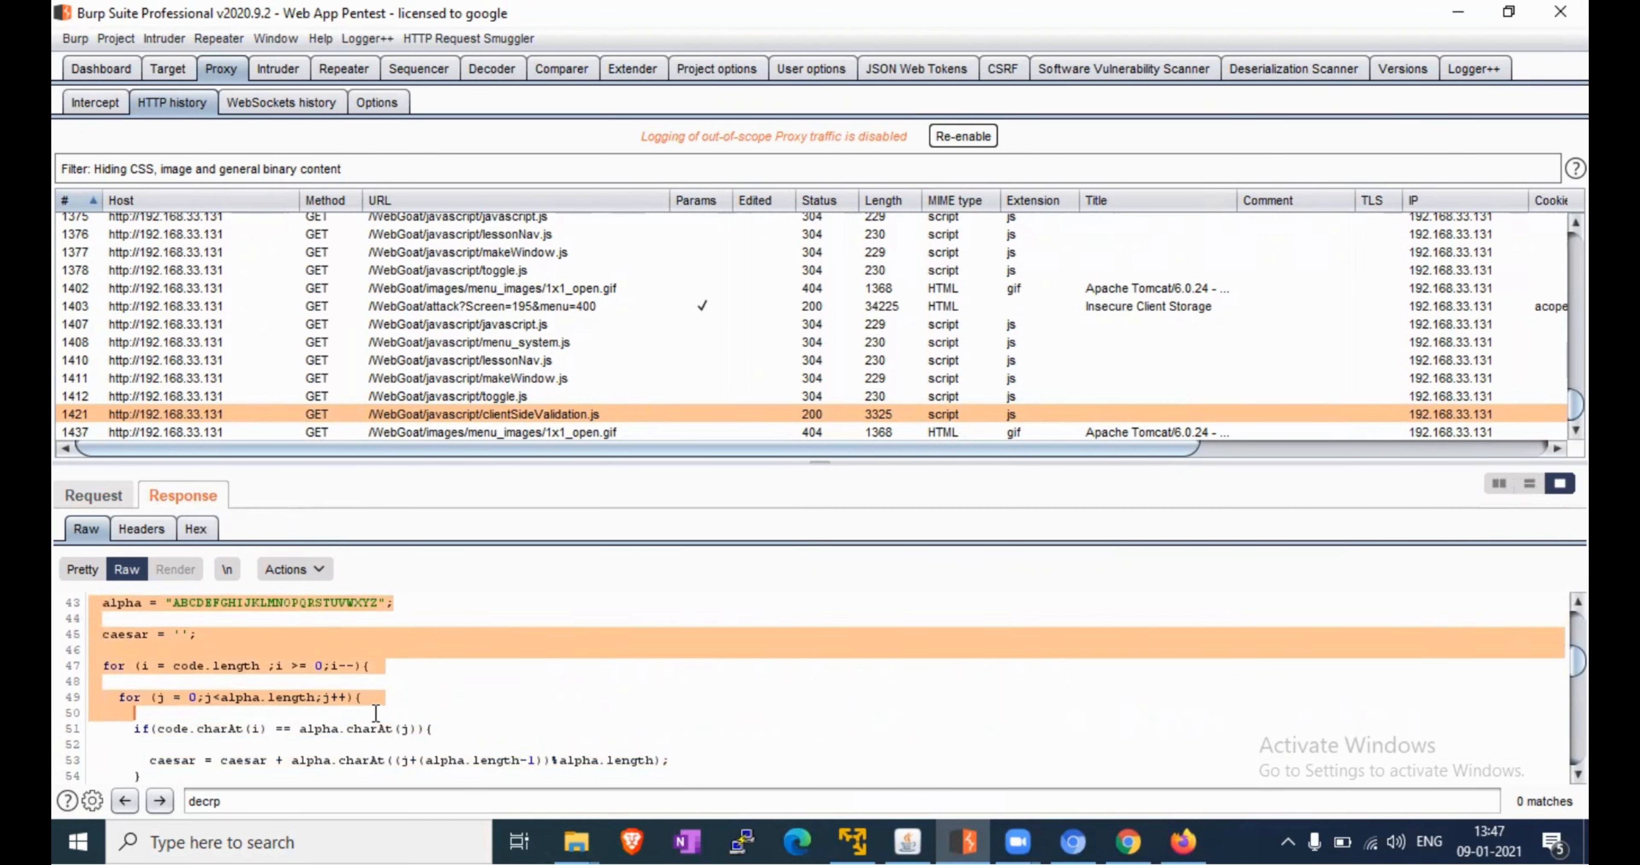
{"action": "left_click_drag", "start_coordinate": [376, 713], "coordinate": [610, 736]}
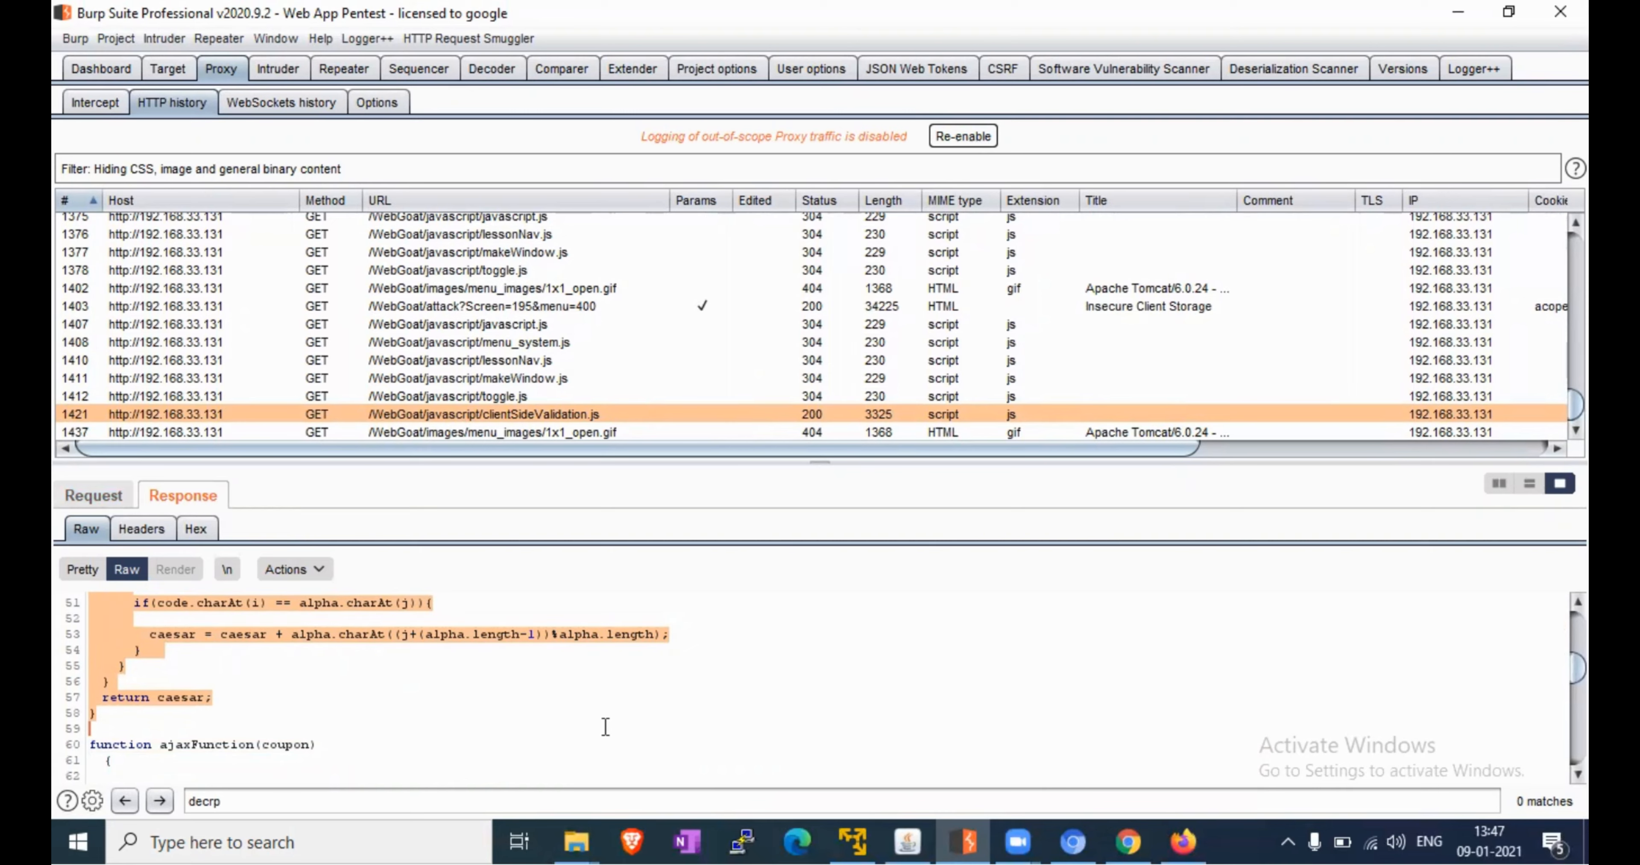
{"action": "left_click", "coordinate": [659, 732]}
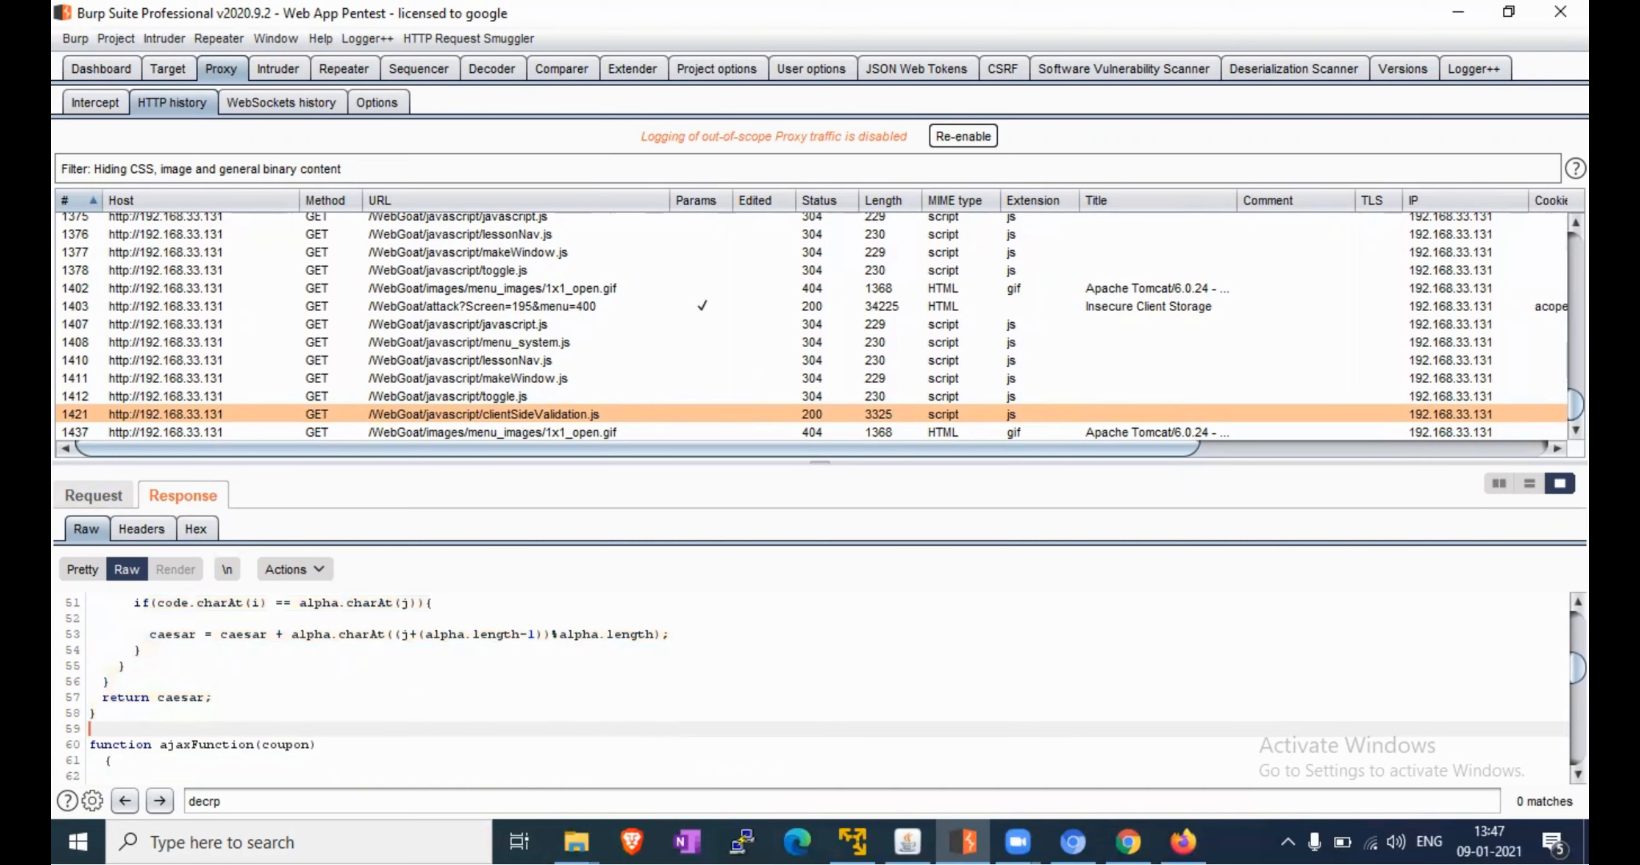
{"action": "left_click", "coordinate": [1578, 602]}
{"action": "left_click", "coordinate": [1578, 602]}
{"action": "left_click", "coordinate": [1578, 602]}
{"action": "left_click", "coordinate": [1578, 602]}
{"action": "left_click", "coordinate": [1578, 602]}
{"action": "left_click", "coordinate": [1578, 602]}
{"action": "left_click", "coordinate": [1578, 602]}
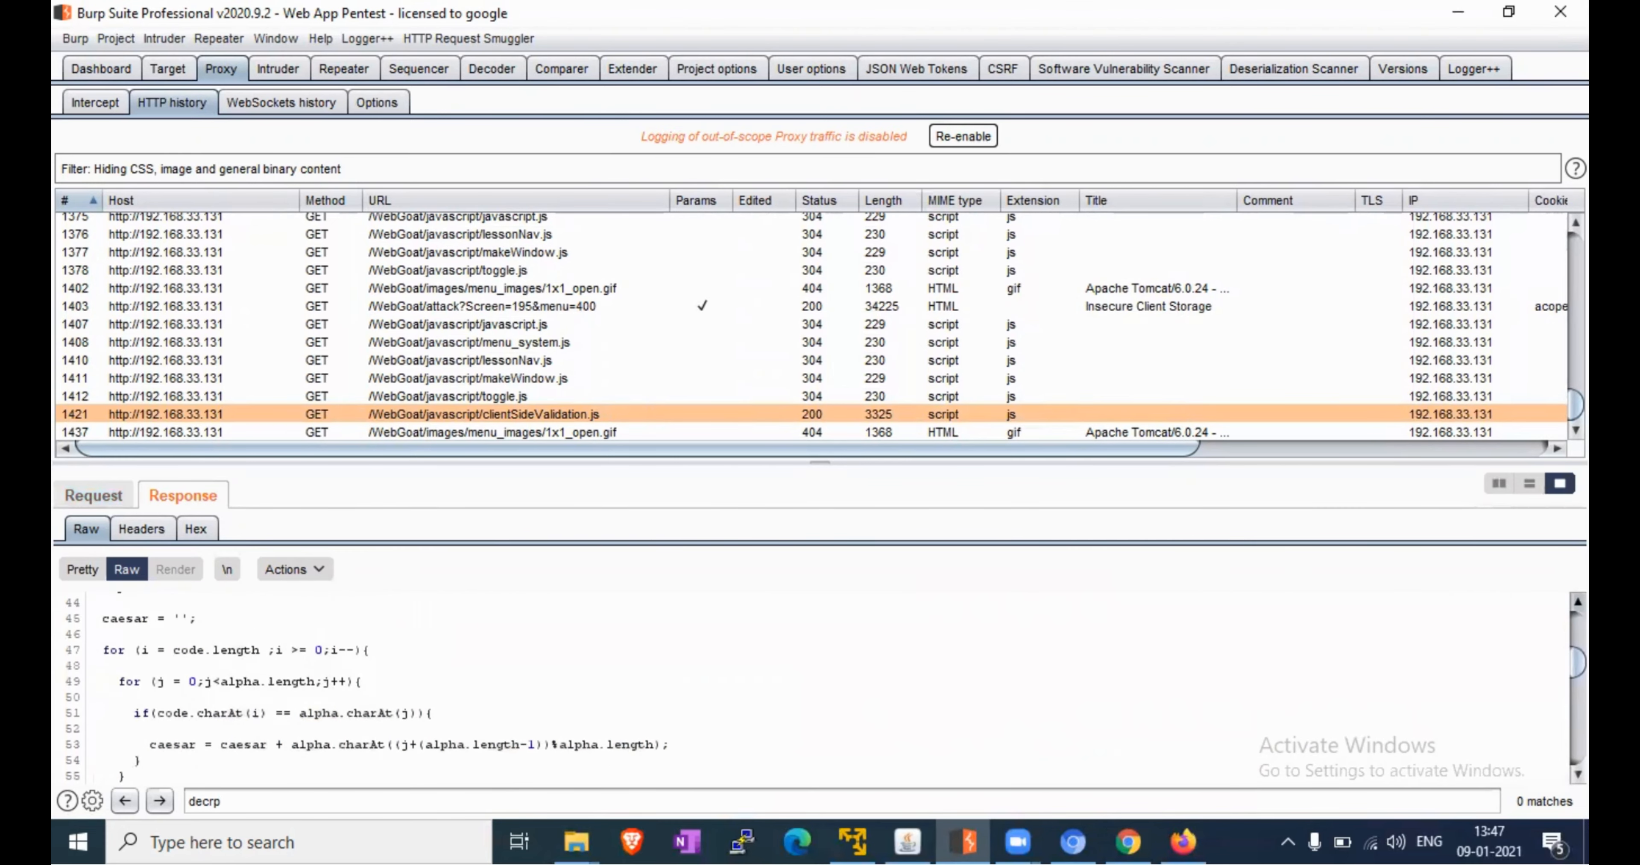
{"action": "left_click", "coordinate": [1578, 601]}
{"action": "left_click", "coordinate": [1578, 602]}
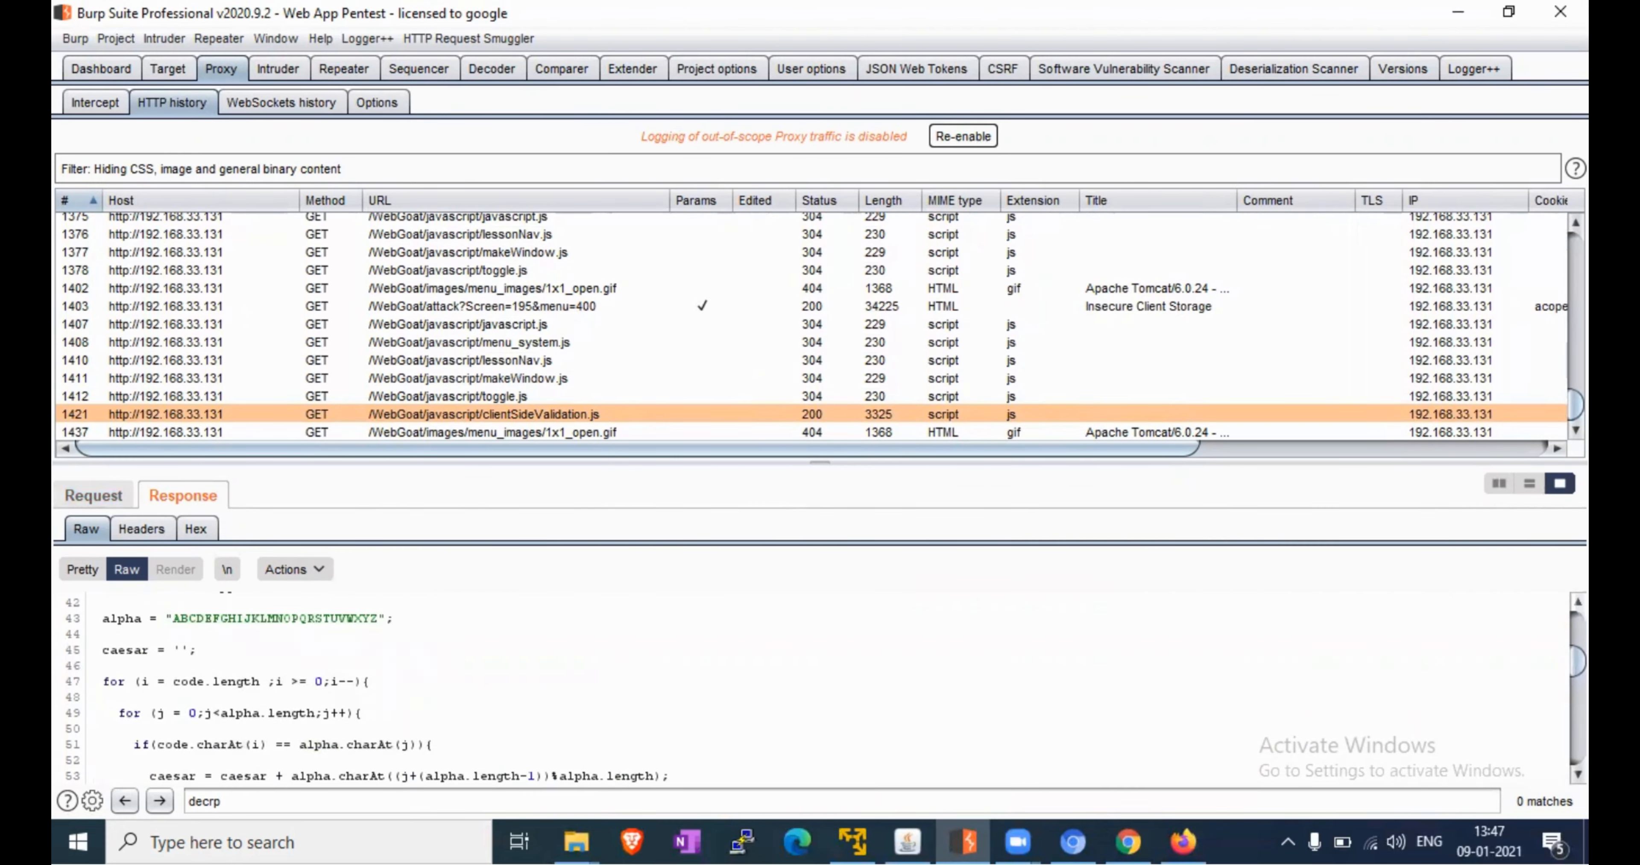
{"action": "left_click", "coordinate": [1578, 602]}
{"action": "left_click", "coordinate": [1578, 602]}
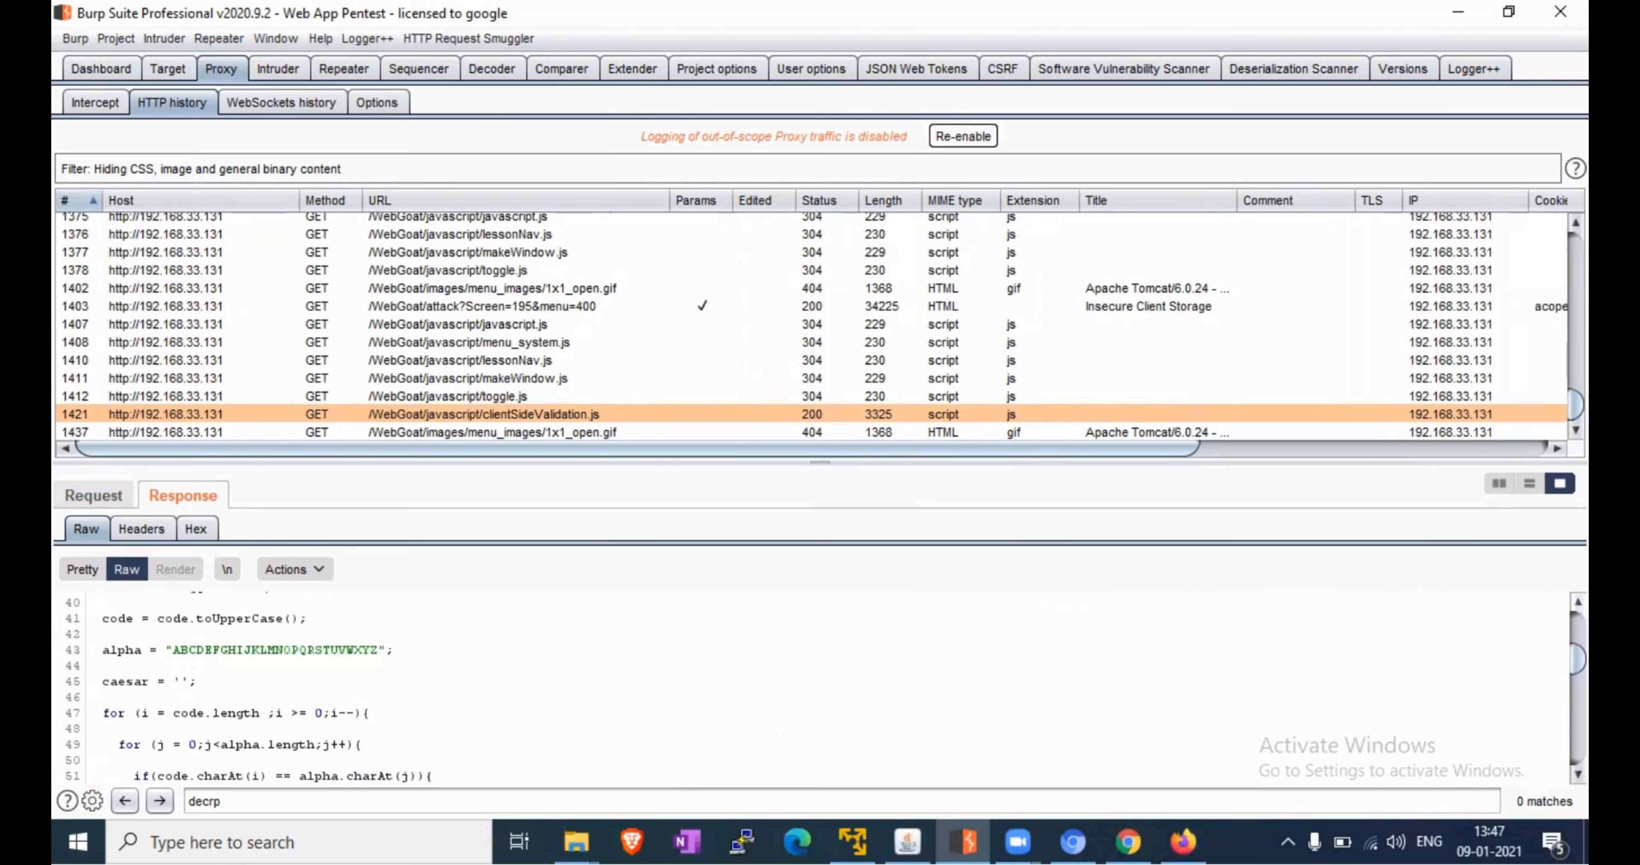
{"action": "left_click", "coordinate": [1578, 602]}
{"action": "left_click", "coordinate": [1578, 602]}
{"action": "left_click", "coordinate": [1578, 601]}
{"action": "left_click", "coordinate": [1578, 601]}
{"action": "left_click", "coordinate": [1578, 602]}
{"action": "left_click", "coordinate": [1578, 601]}
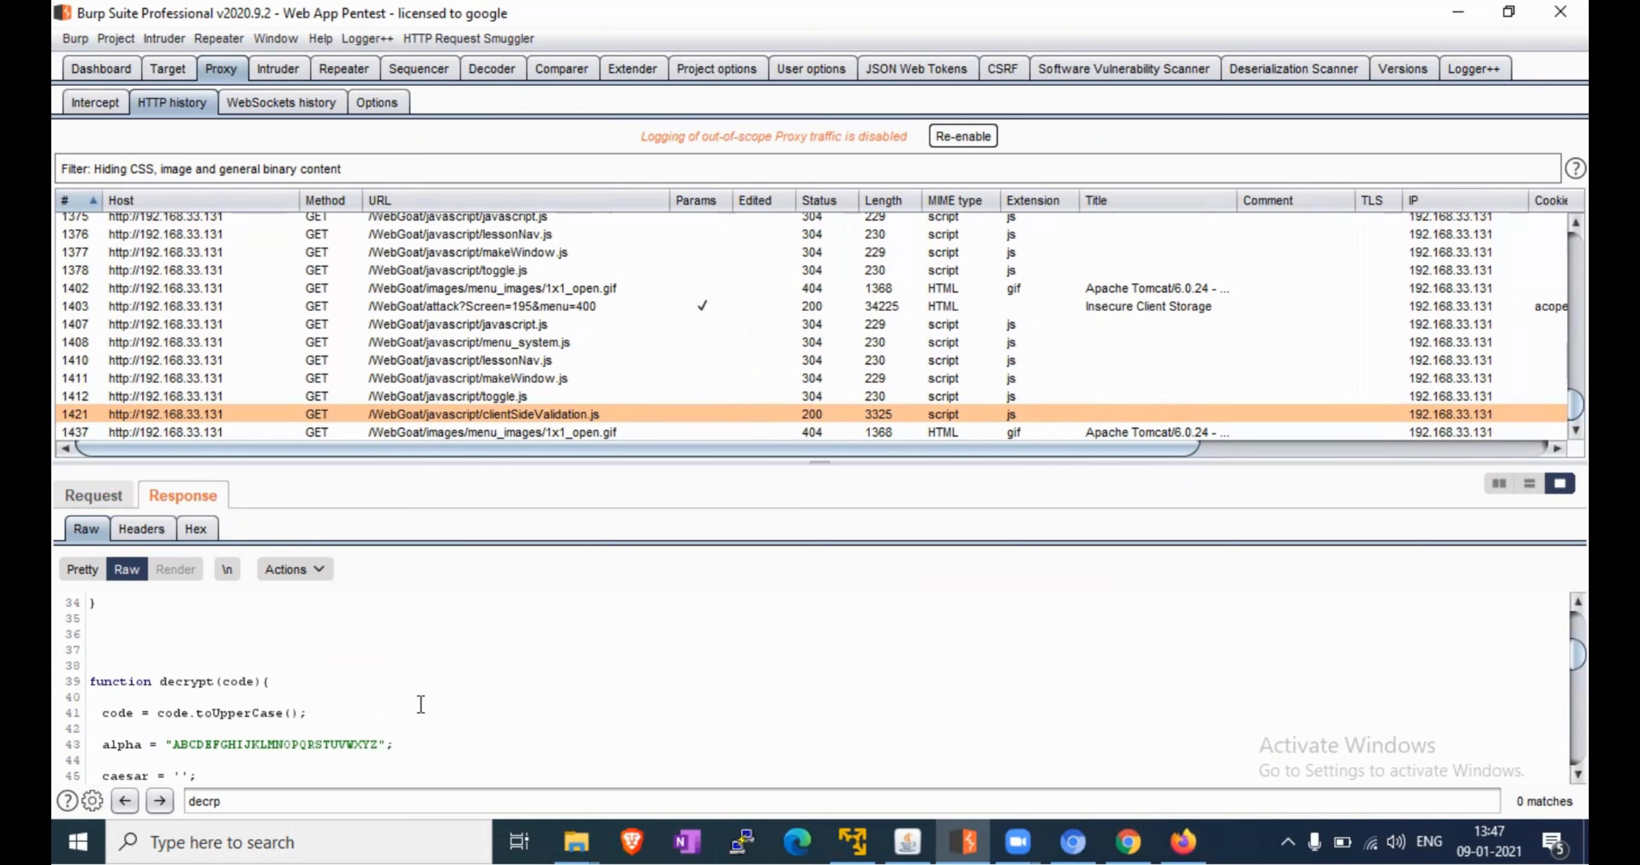
{"action": "left_click", "coordinate": [1052, 834]}
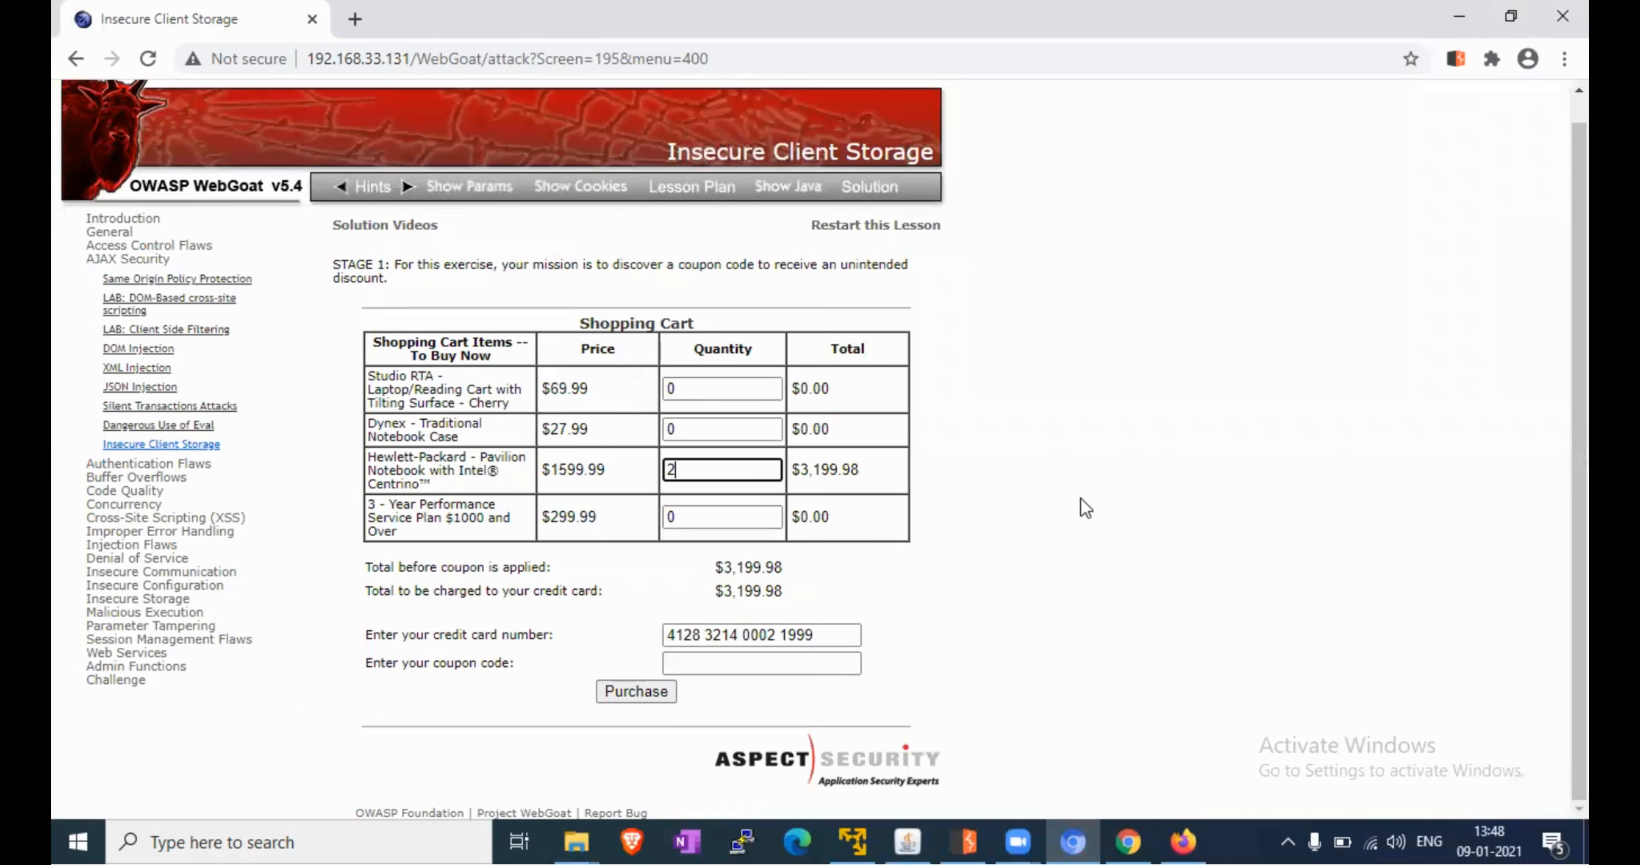
Try F12, the browser menu and the page context menu to reach developer tools
{"action": "key", "text": "F12"}
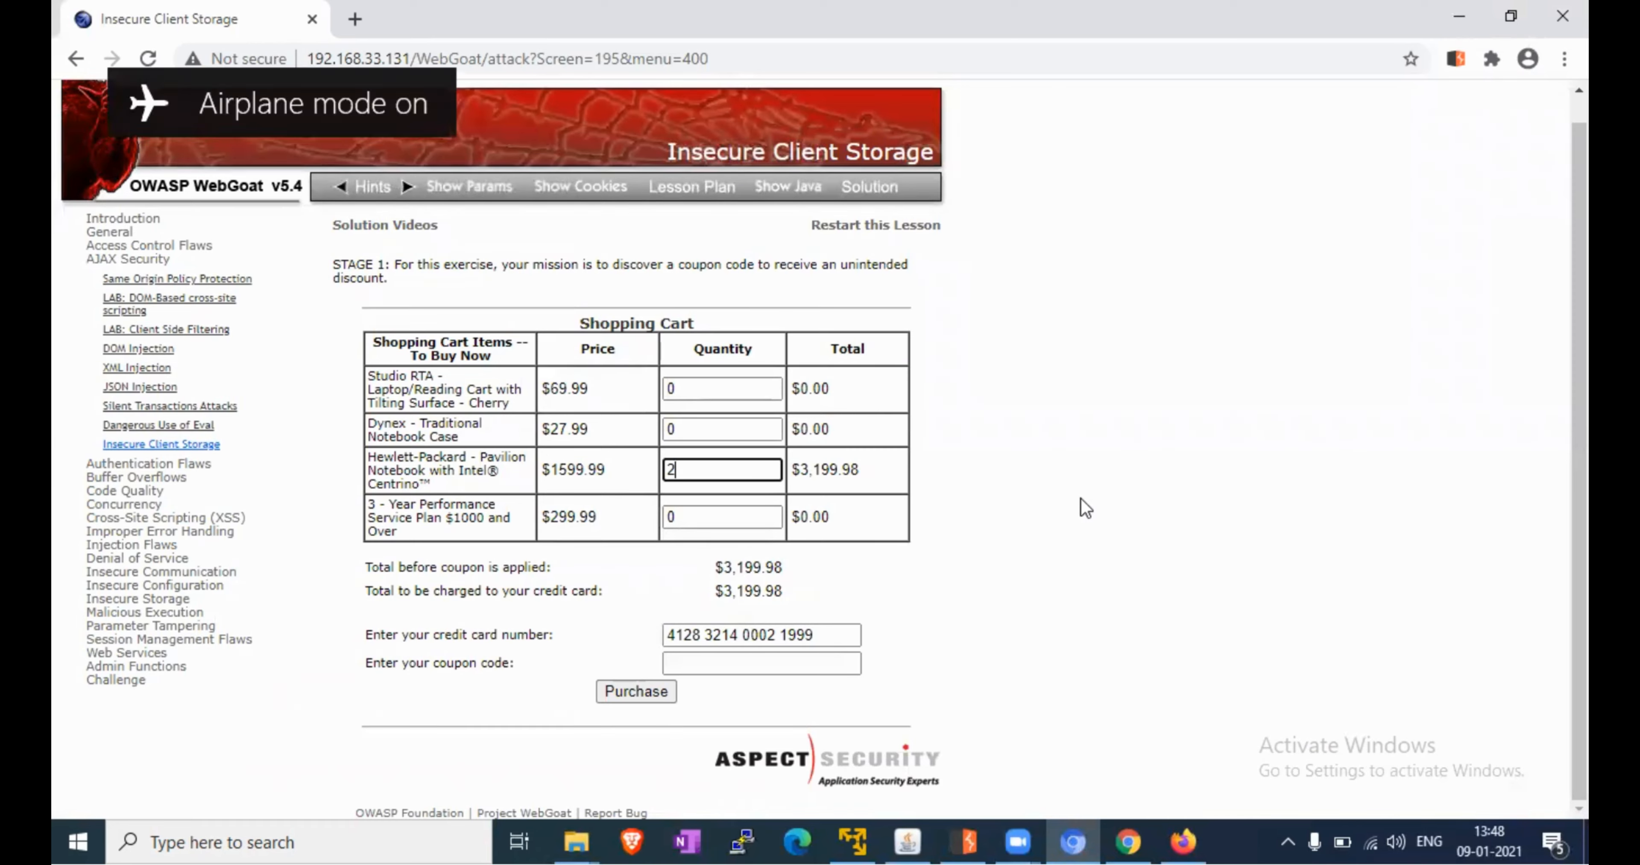
{"action": "left_click", "coordinate": [1564, 58]}
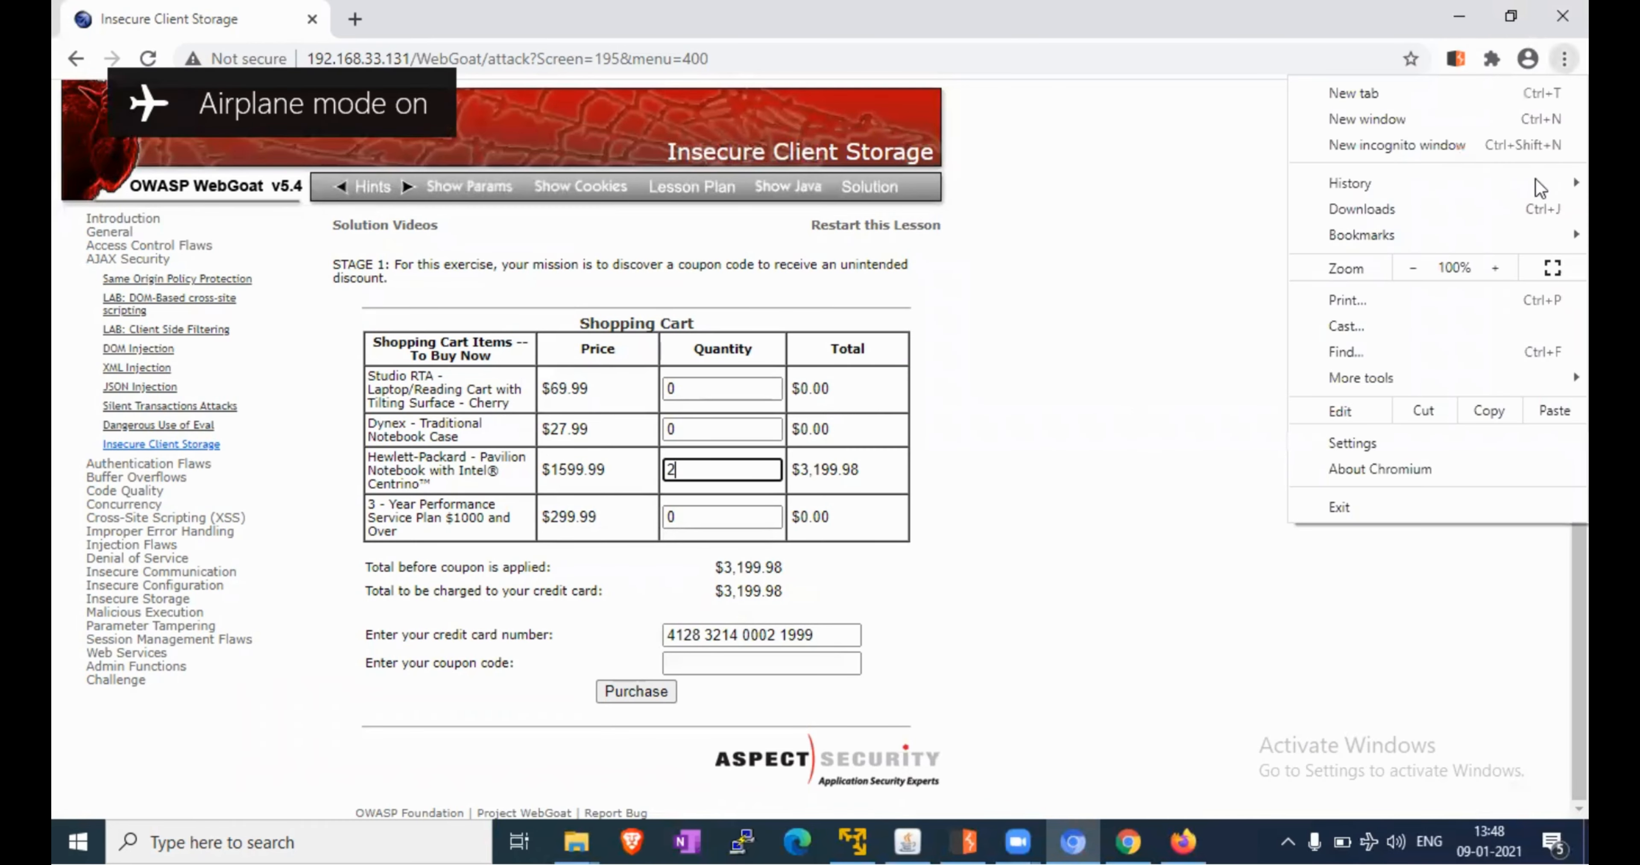
{"action": "left_click", "coordinate": [1147, 398]}
{"action": "right_click", "coordinate": [1147, 398]}
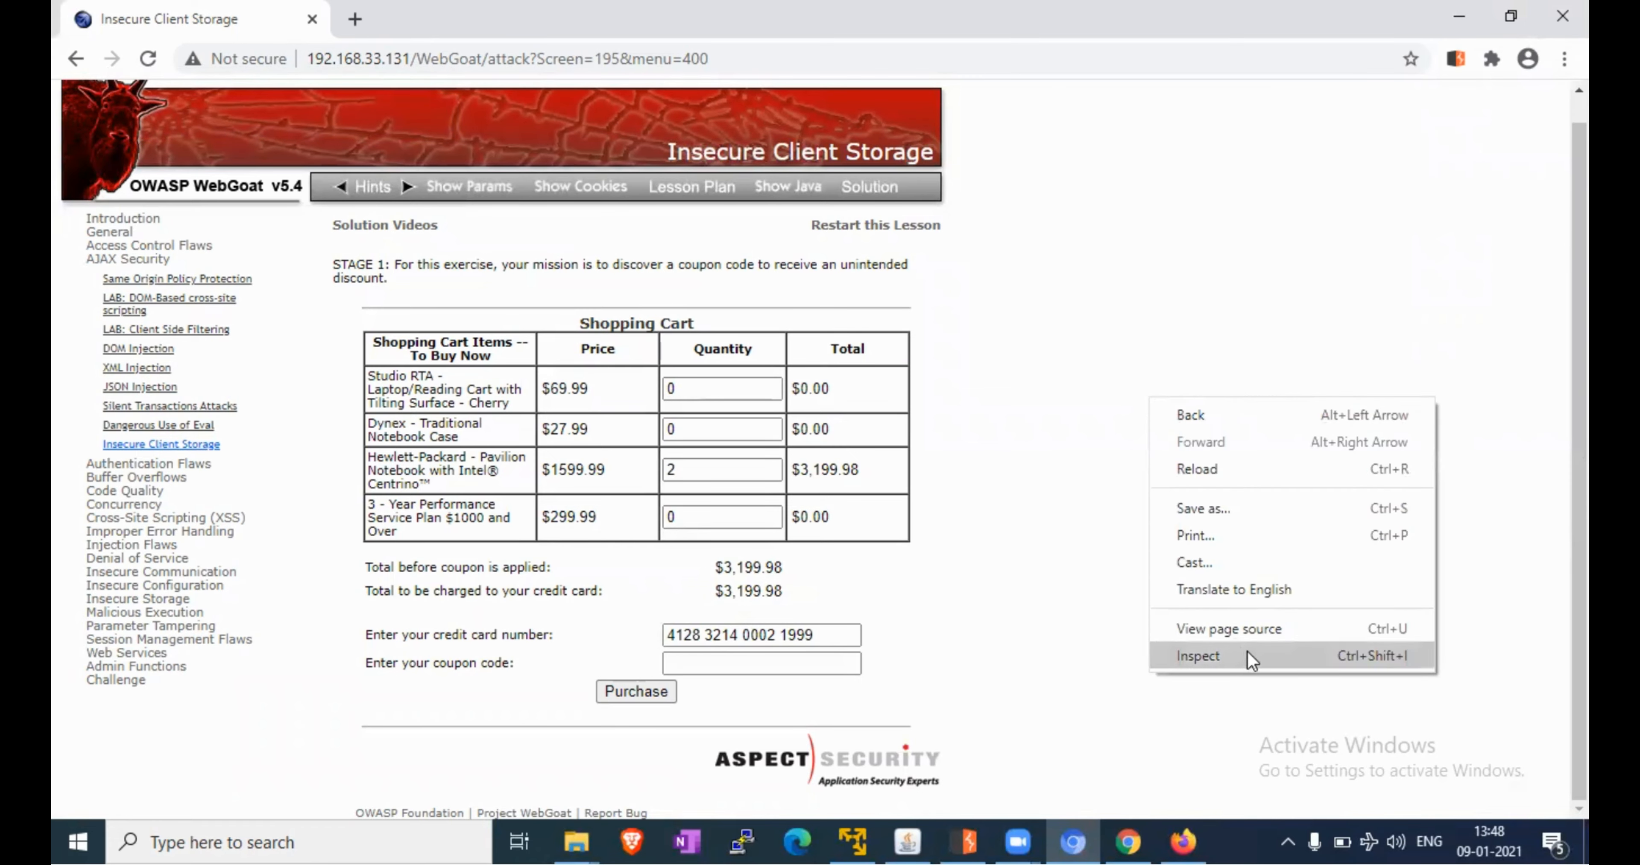
{"action": "left_click", "coordinate": [1105, 662]}
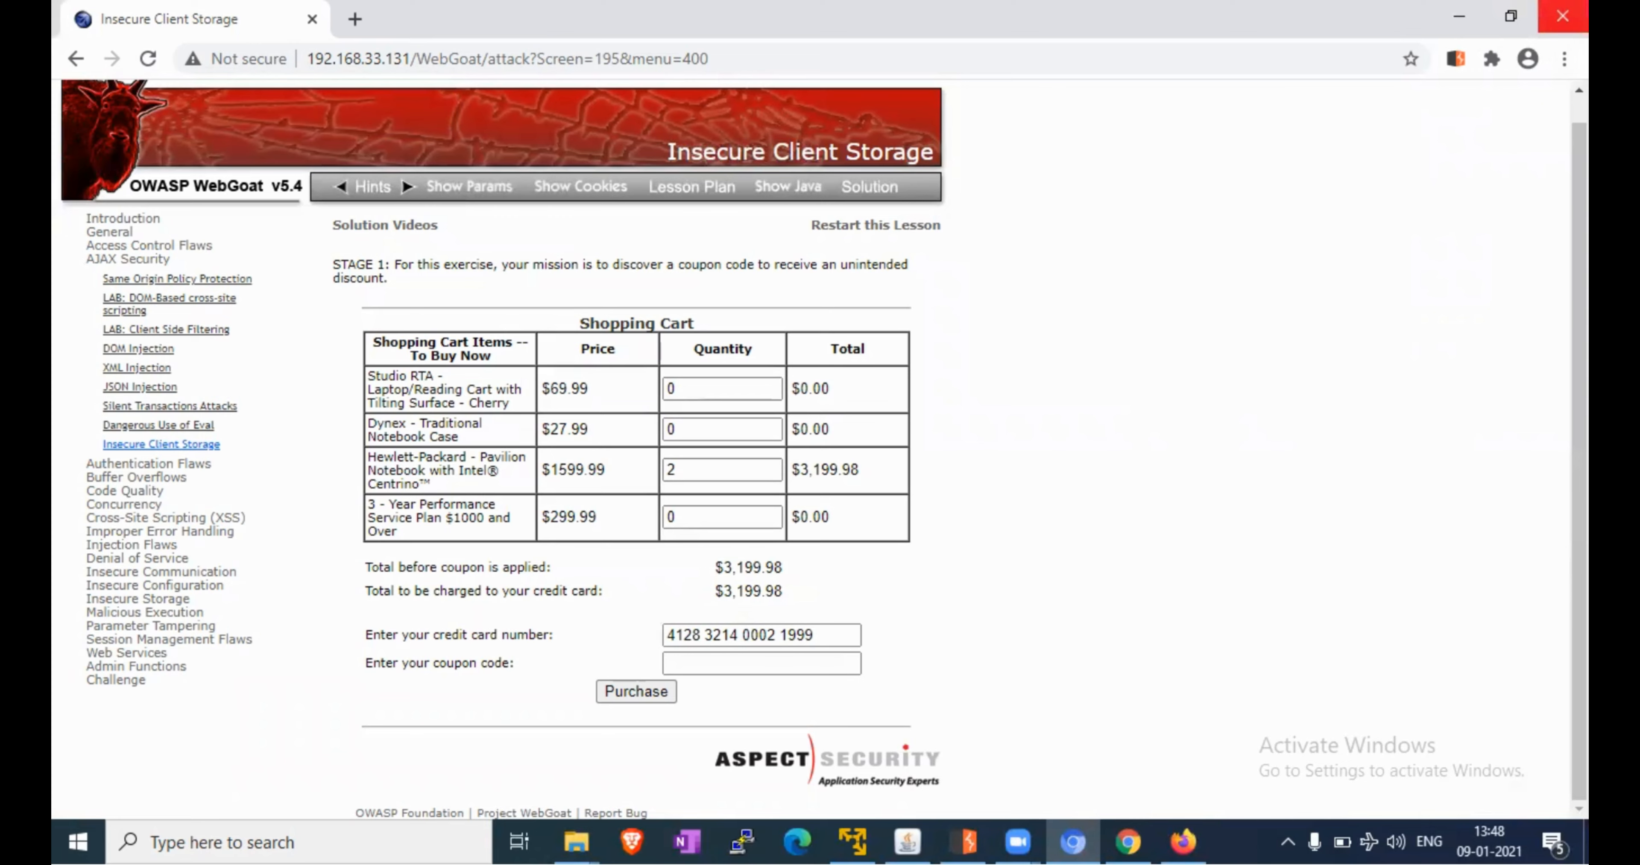
{"action": "left_click", "coordinate": [1565, 58]}
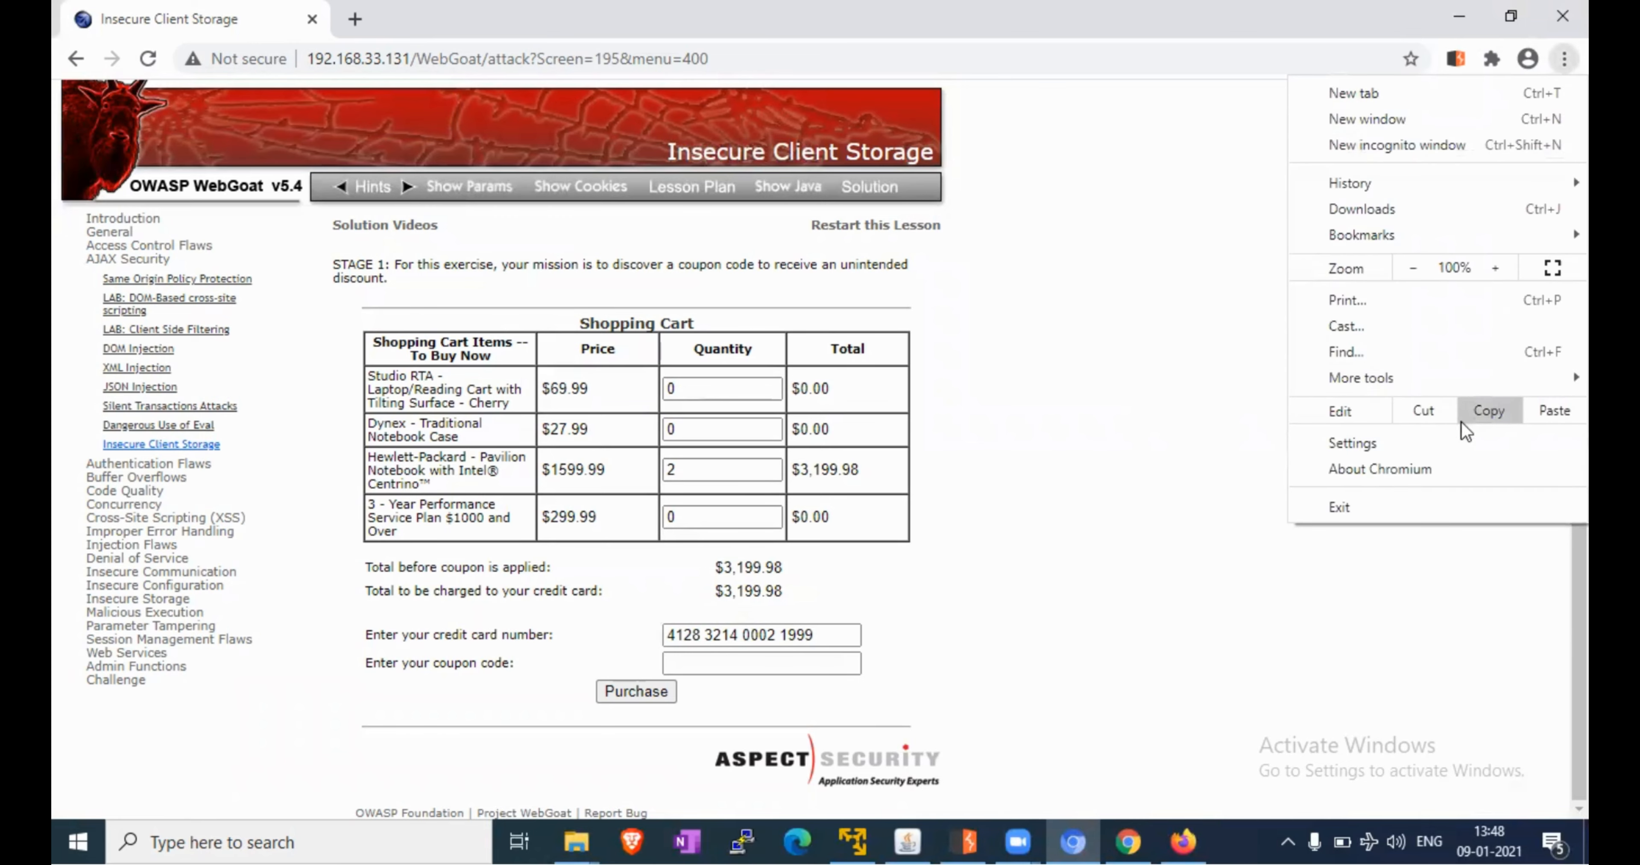
{"action": "left_click", "coordinate": [1457, 439]}
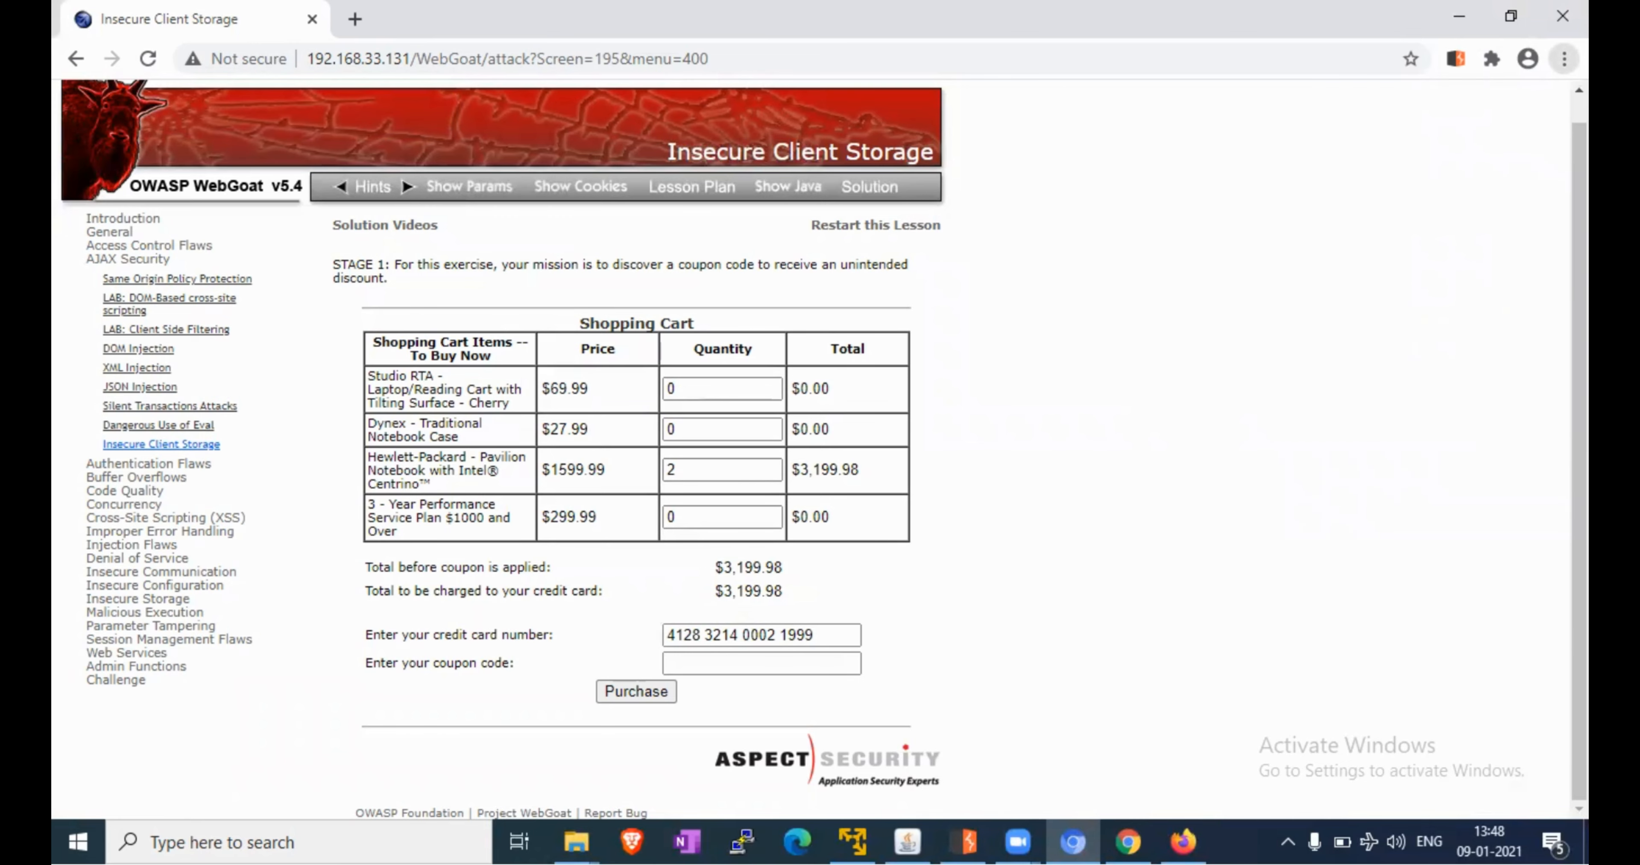
{"action": "left_click", "coordinate": [1565, 59]}
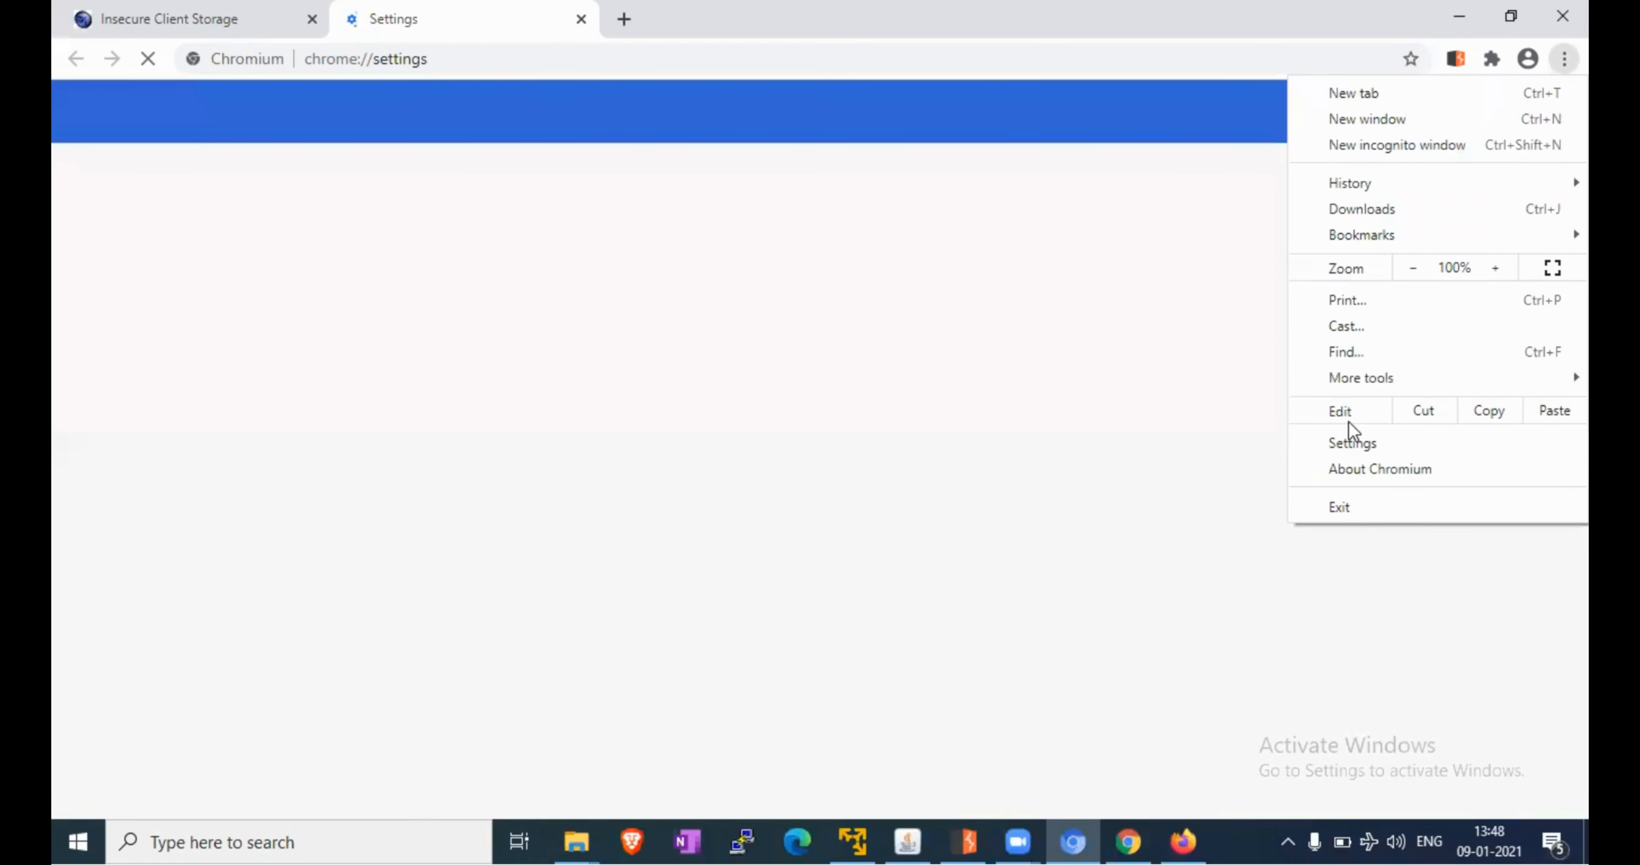
{"action": "left_click", "coordinate": [581, 19]}
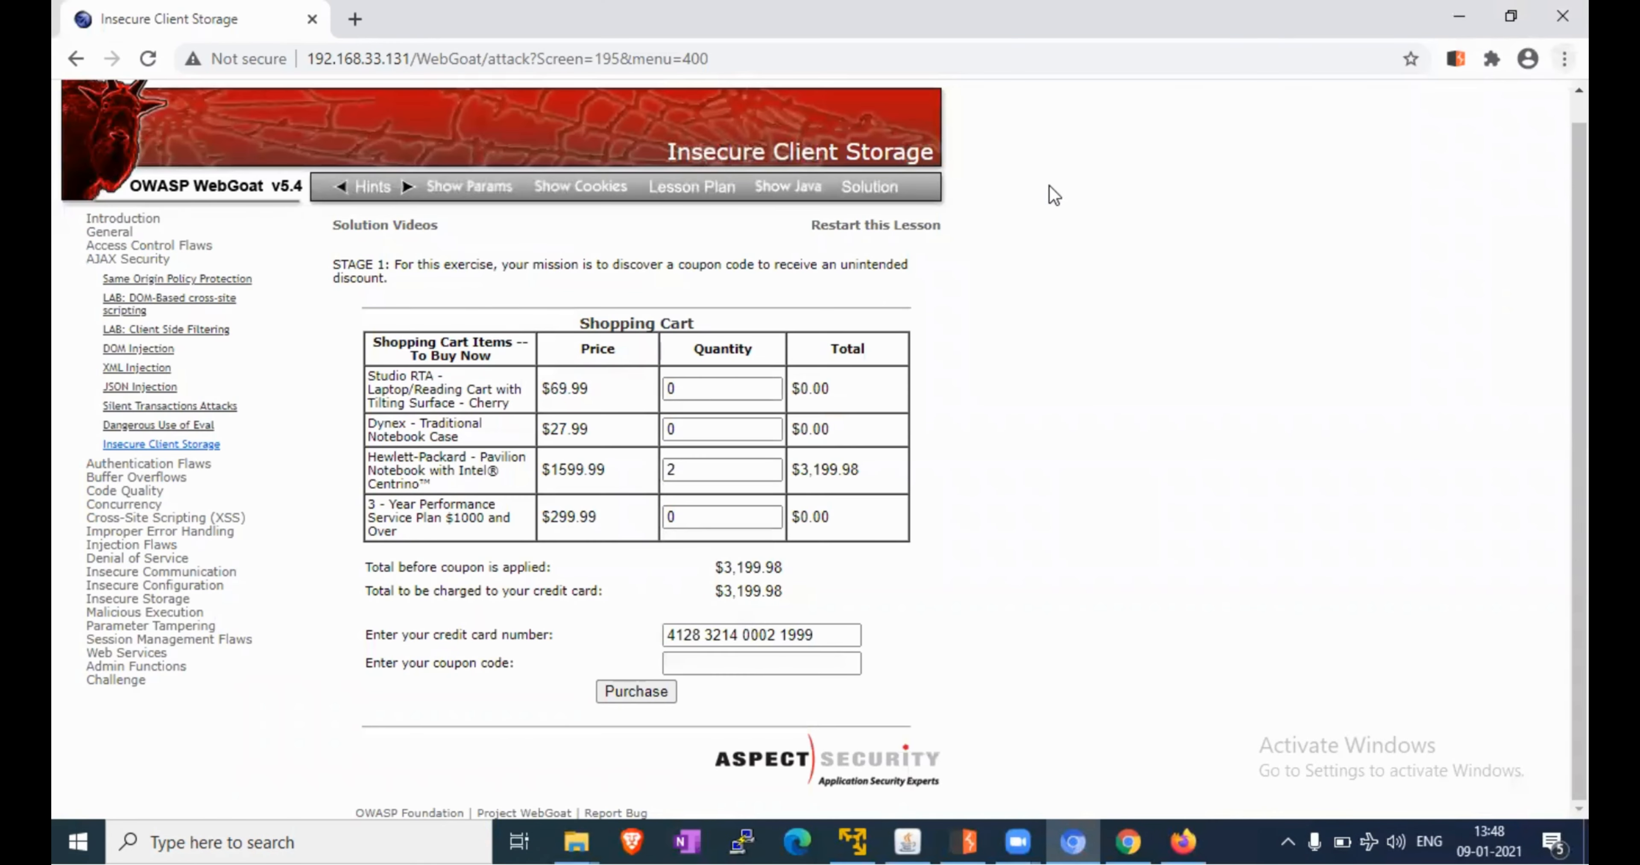
Open Developer tools via More tools and switch to the Console panel
{"action": "left_click", "coordinate": [1565, 59]}
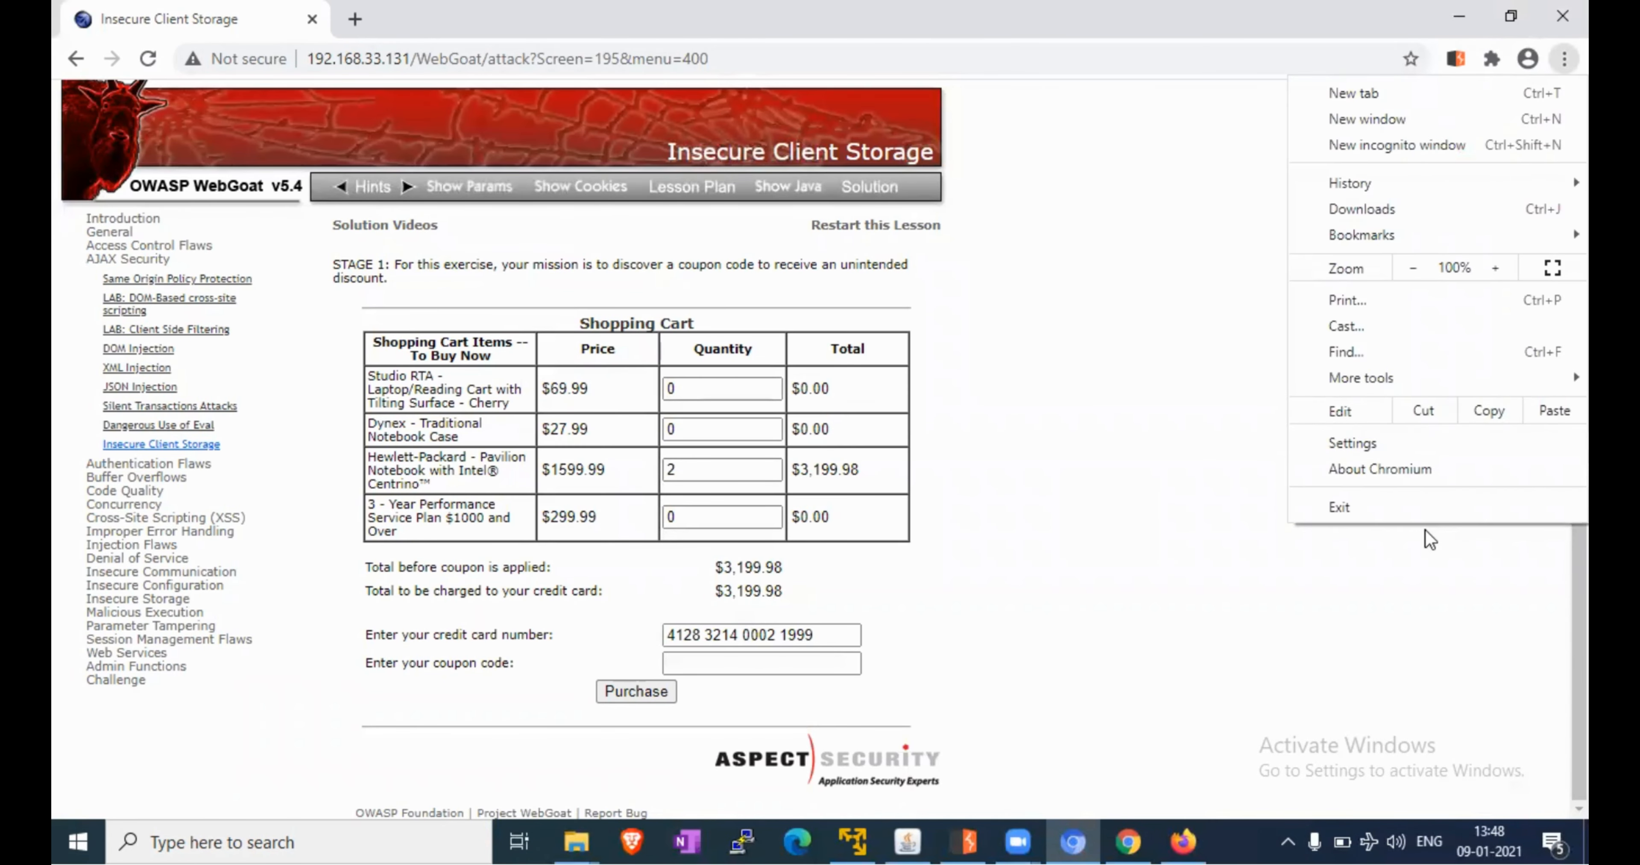
{"action": "mouse_move", "coordinate": [1420, 384]}
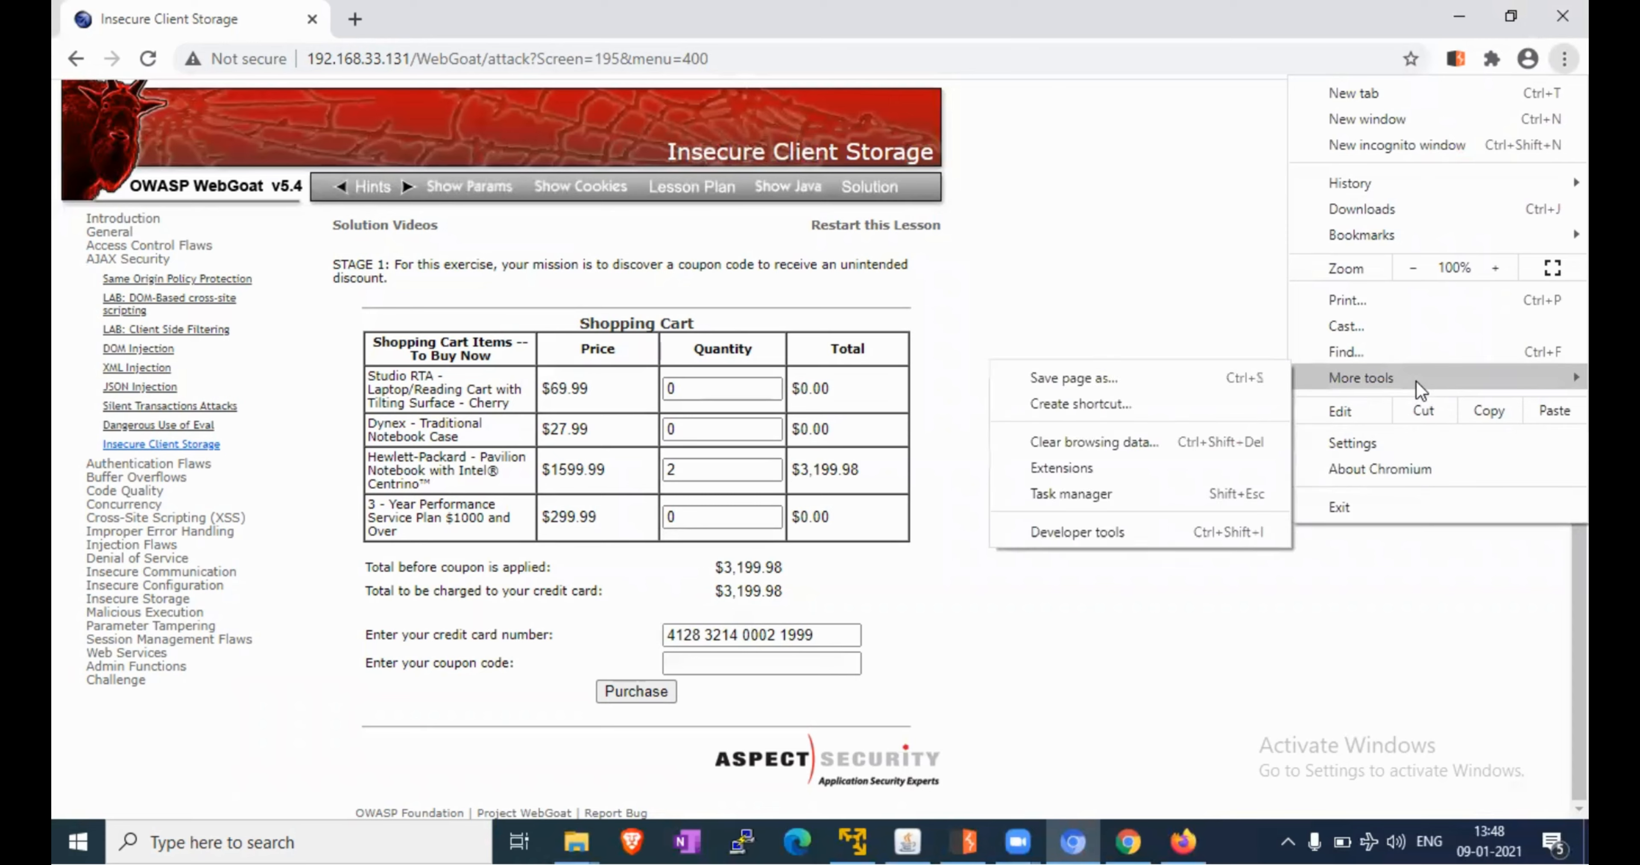
{"action": "left_click", "coordinate": [1151, 542]}
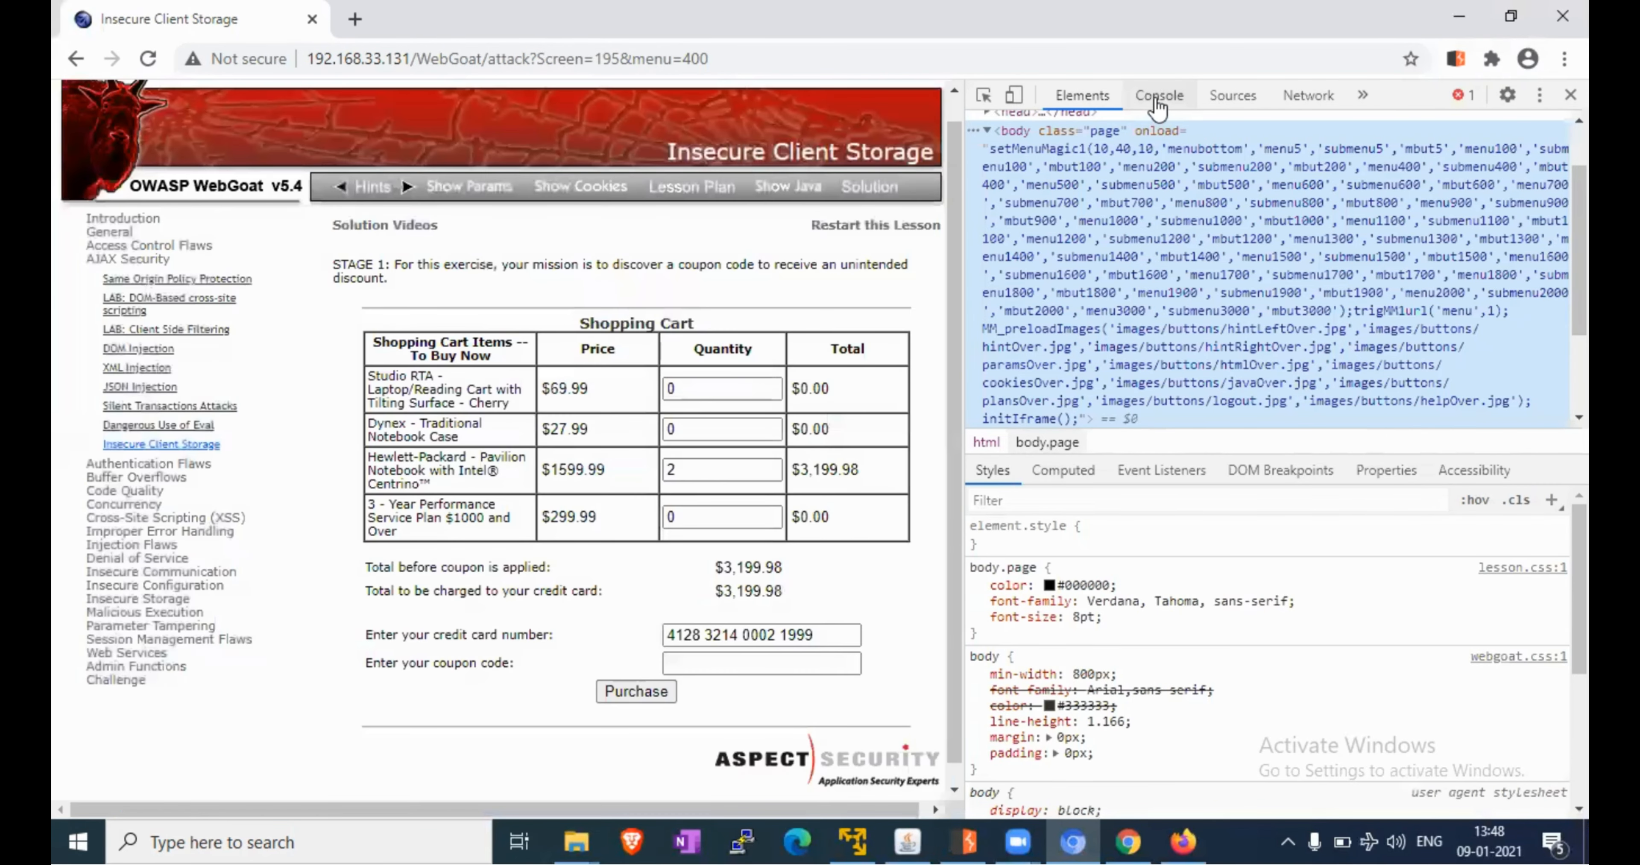
{"action": "left_click", "coordinate": [1158, 96]}
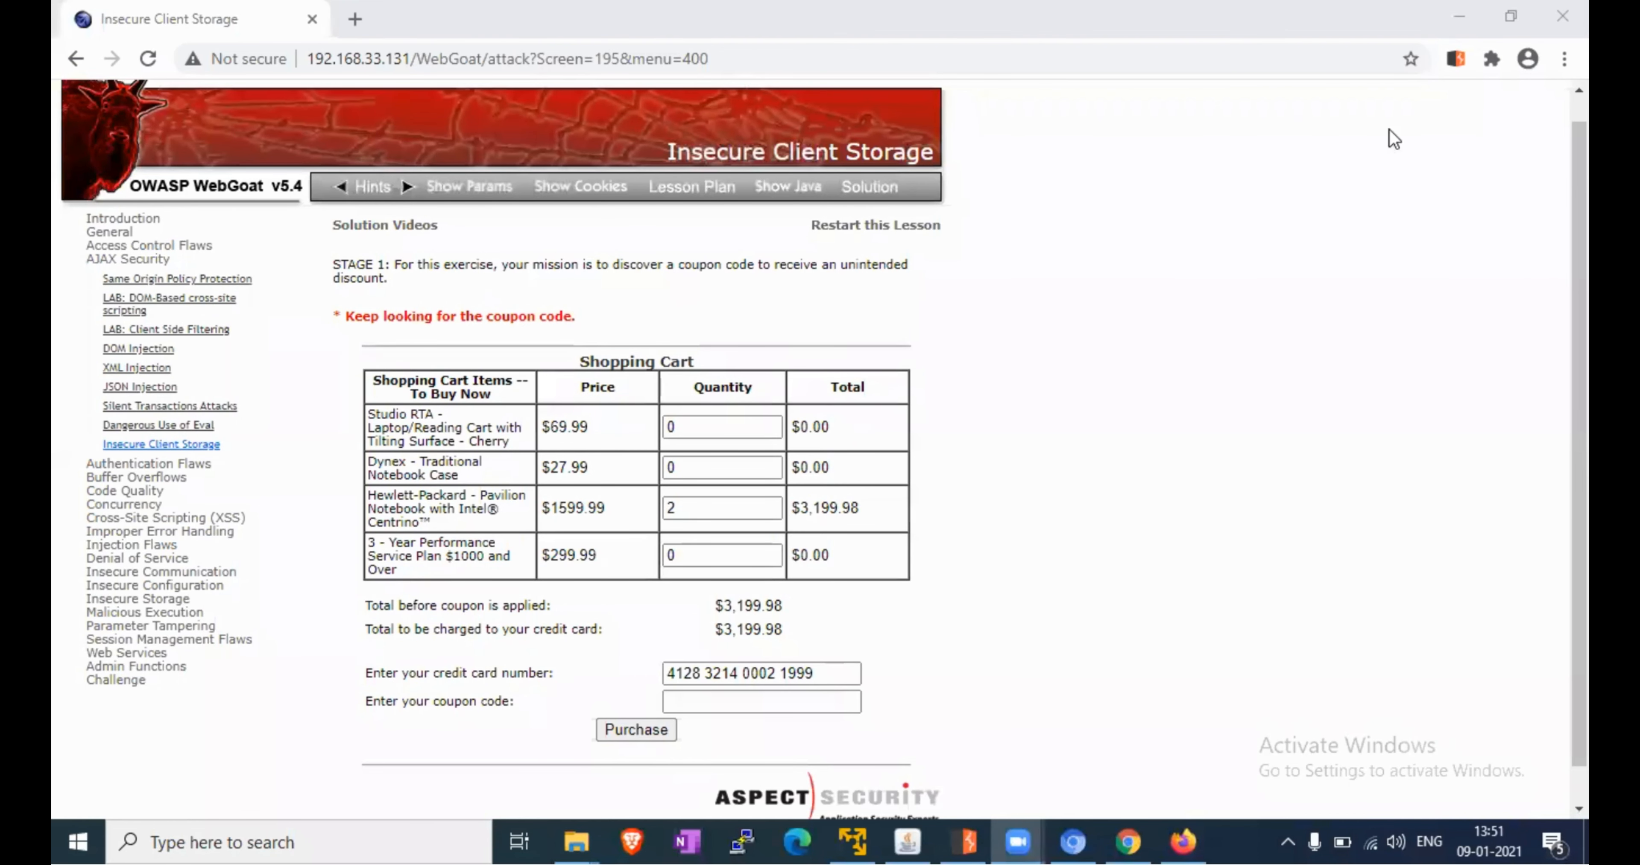
Reopen Developer tools beside the lesson page from the browser's More tools menu
{"action": "left_click", "coordinate": [1211, 674]}
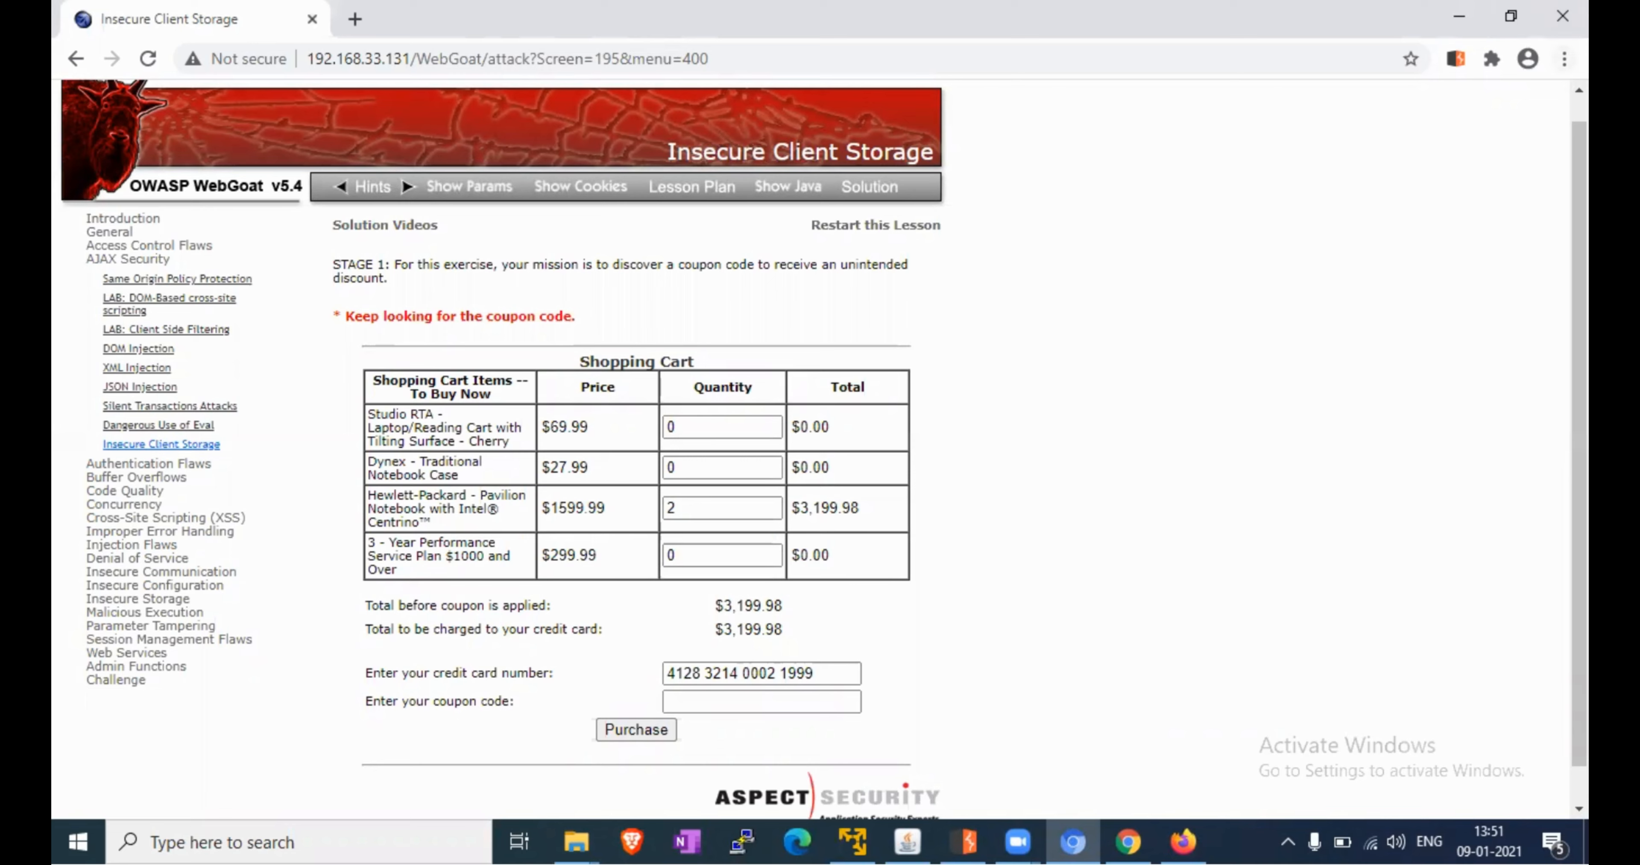
{"action": "left_click", "coordinate": [1565, 59]}
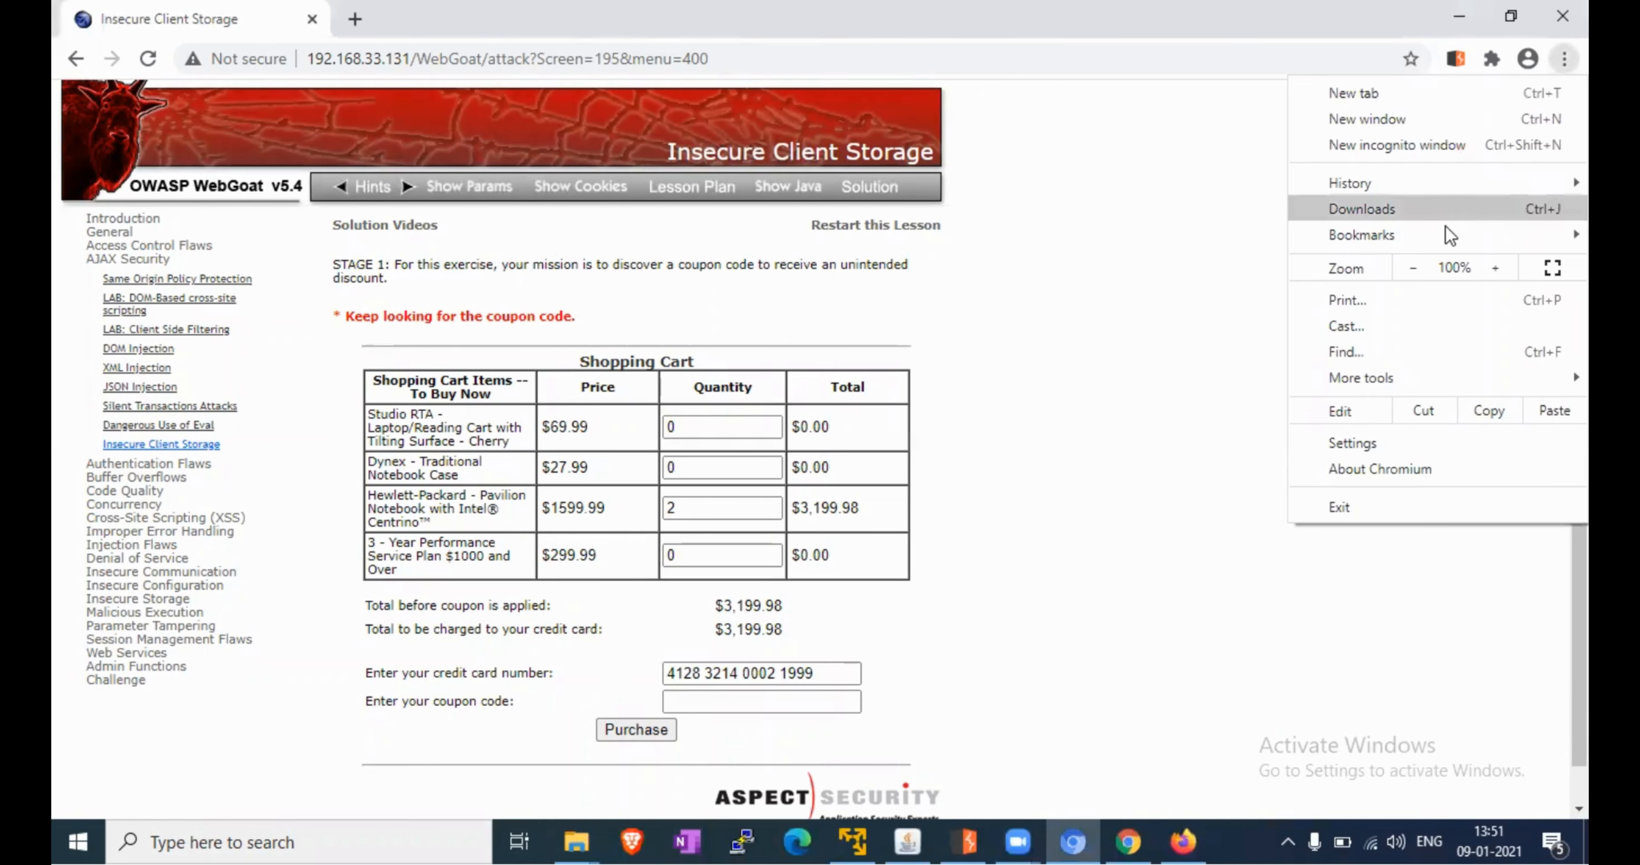
{"action": "mouse_move", "coordinate": [1394, 378]}
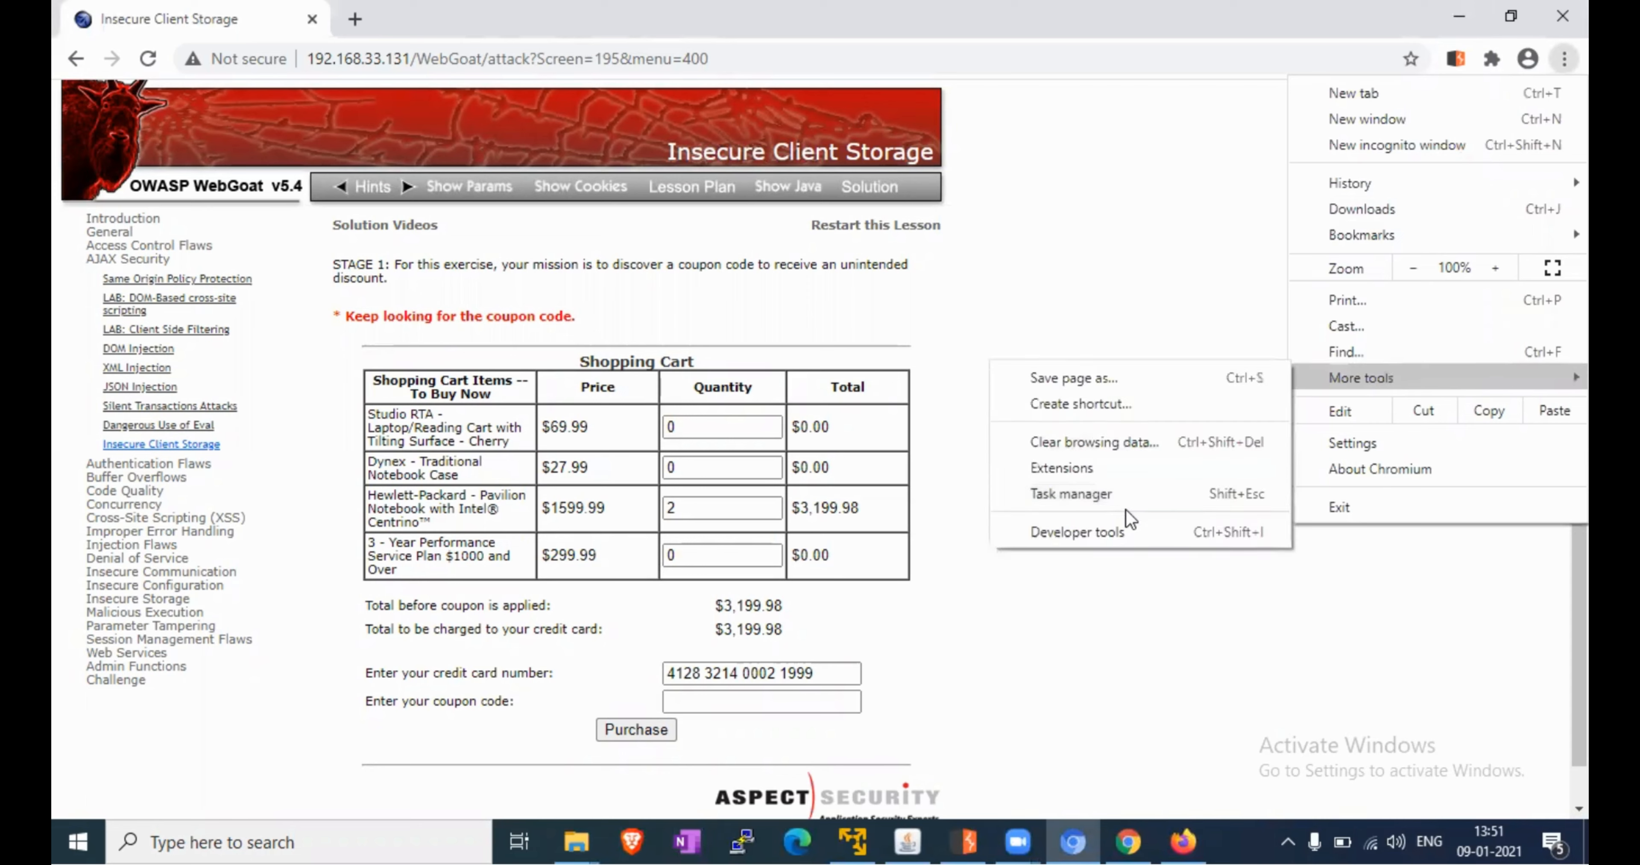
{"action": "left_click", "coordinate": [1124, 541]}
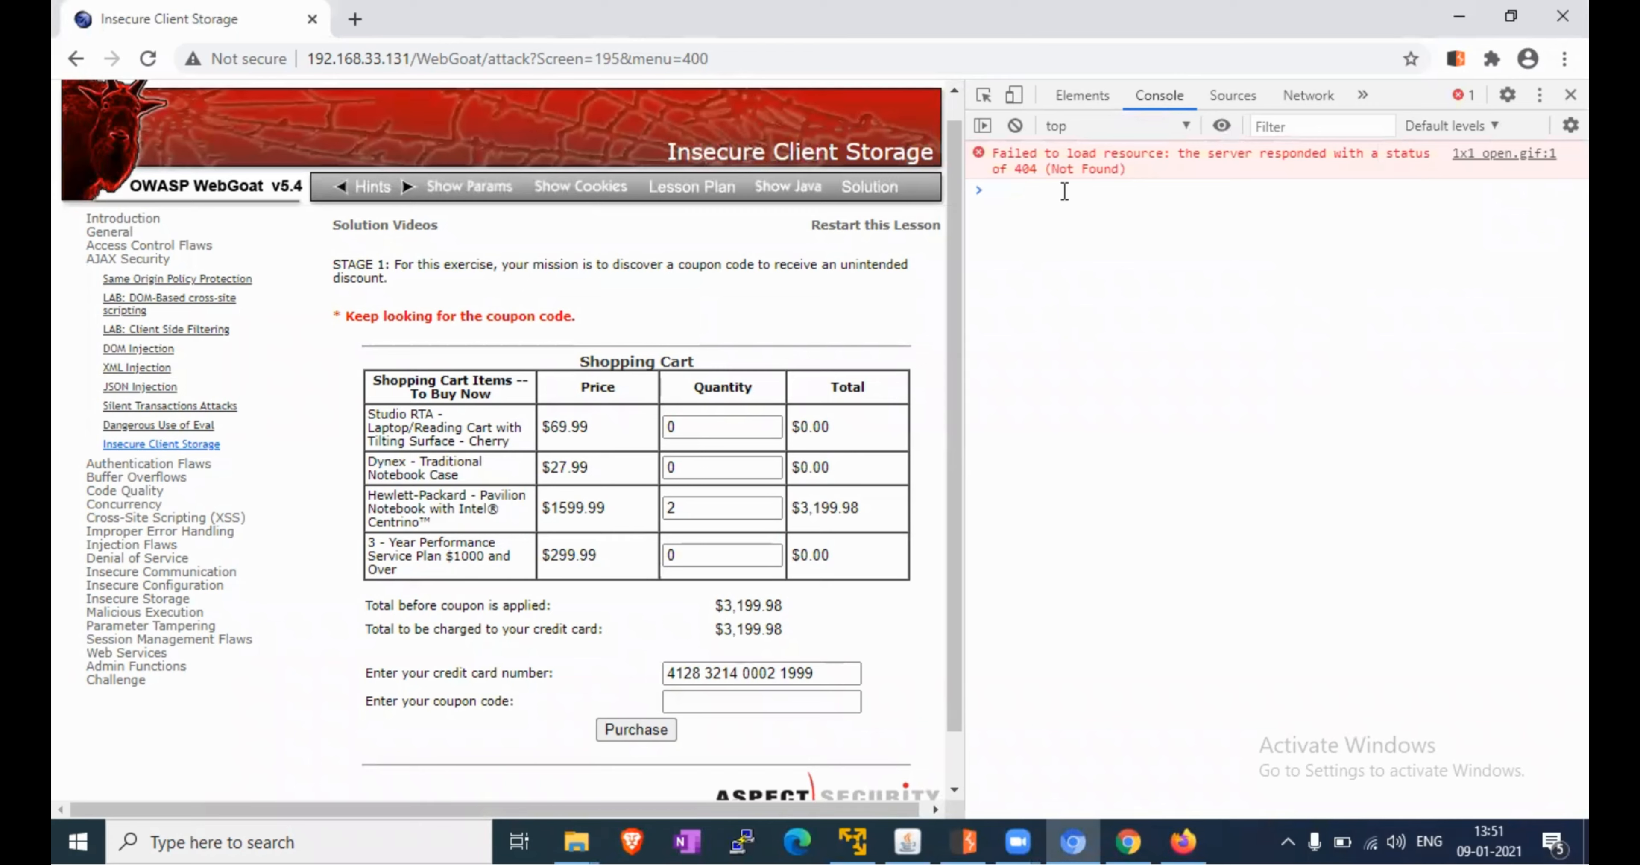
Run decrypt('emph') in the console with autocomplete, returning the coupon code GOLD
{"action": "type", "text": "decr"}
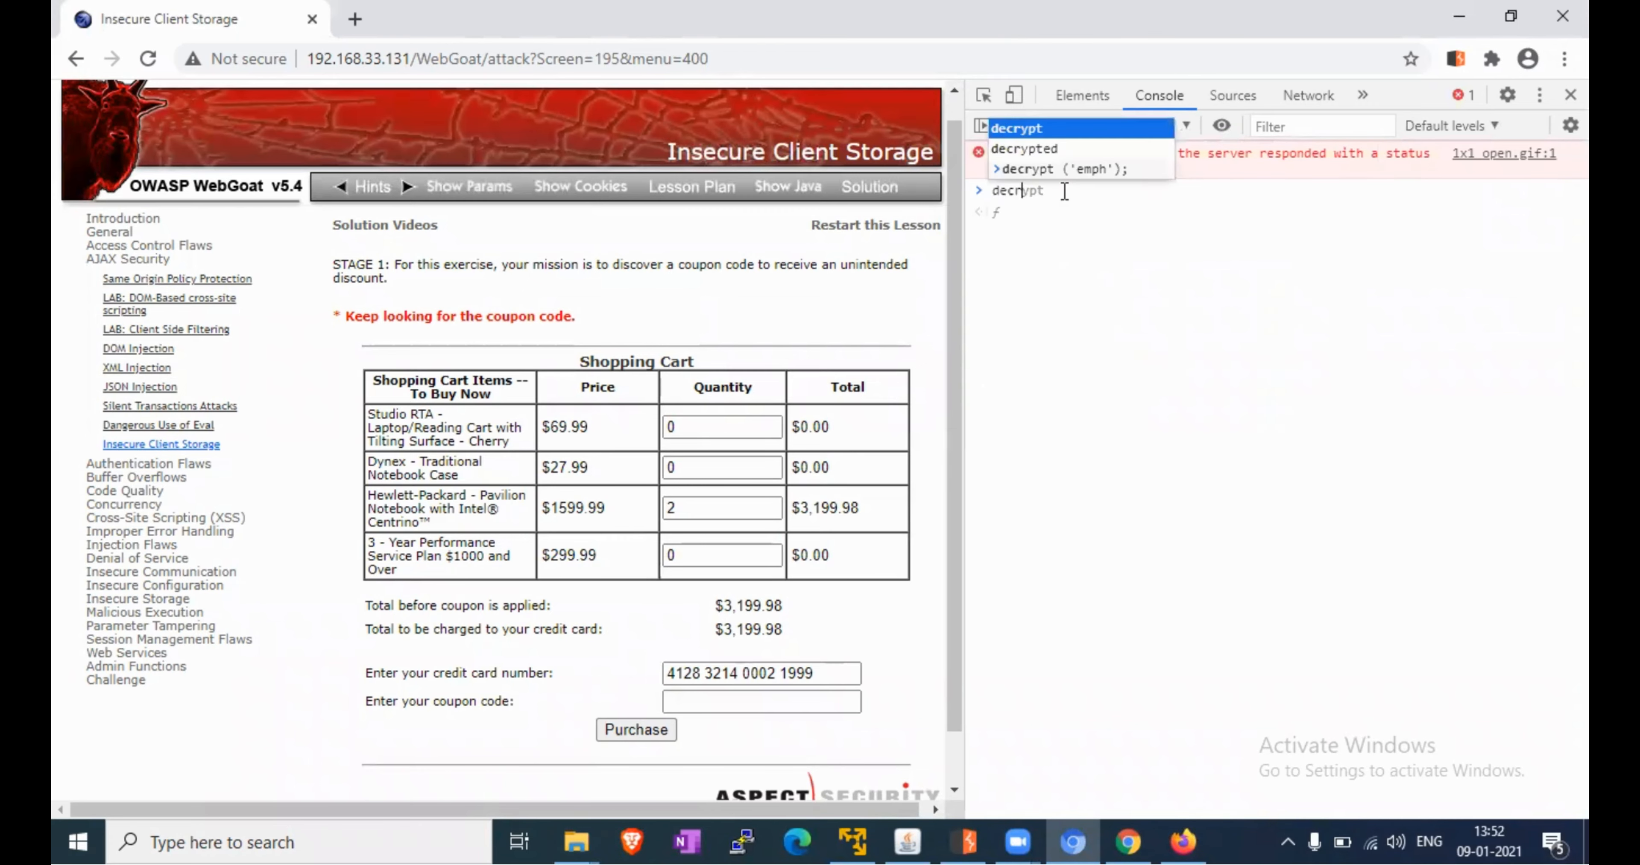
{"action": "type", "text": "p"}
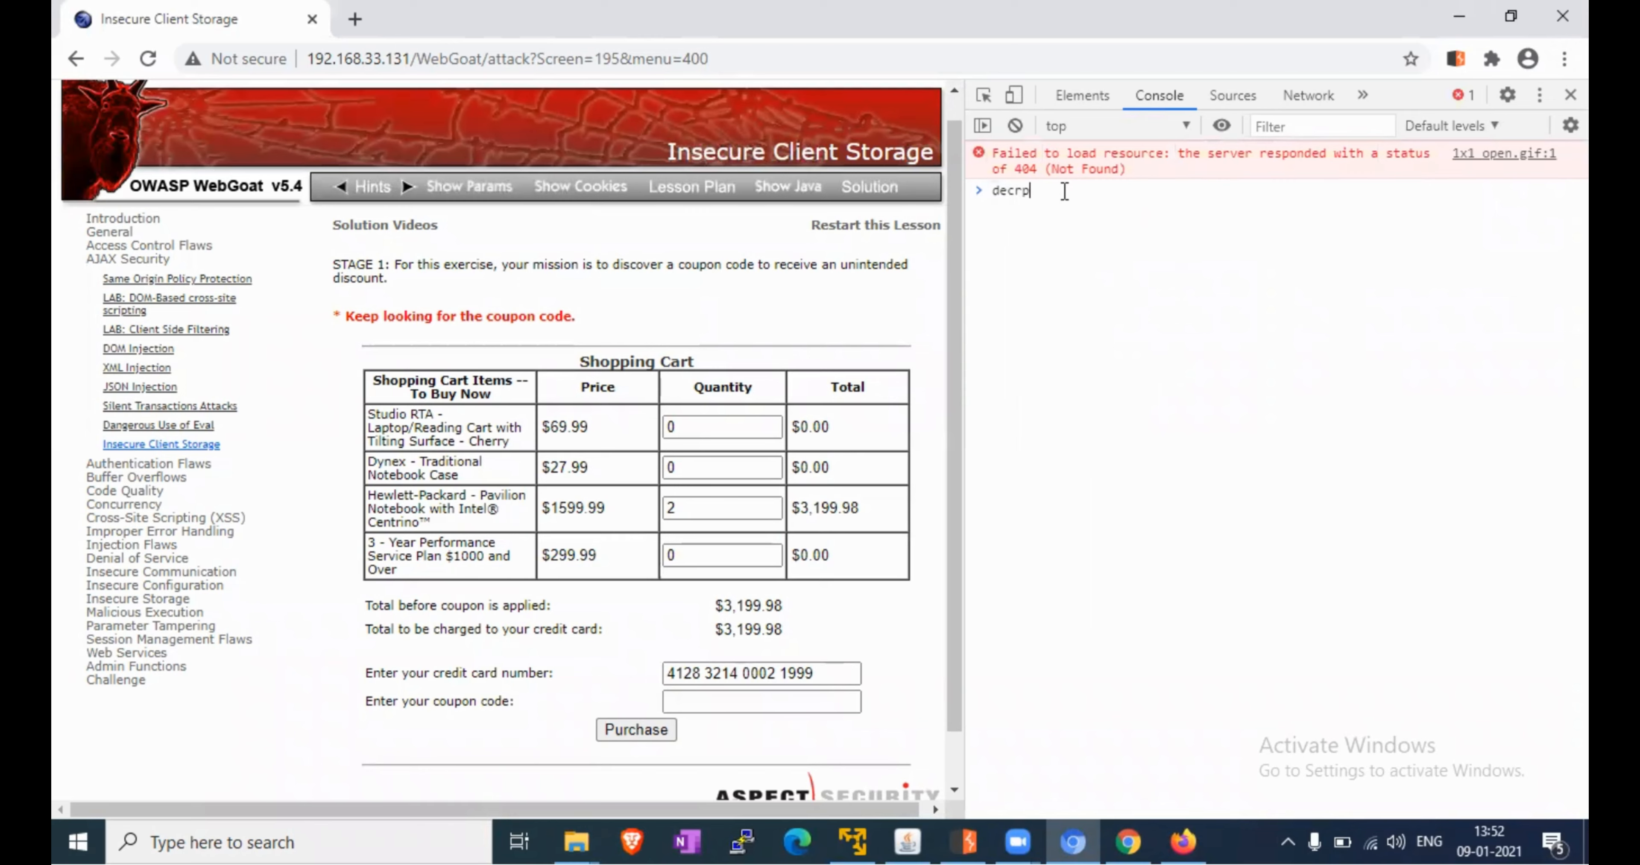
{"action": "key", "text": "BackSpace"}
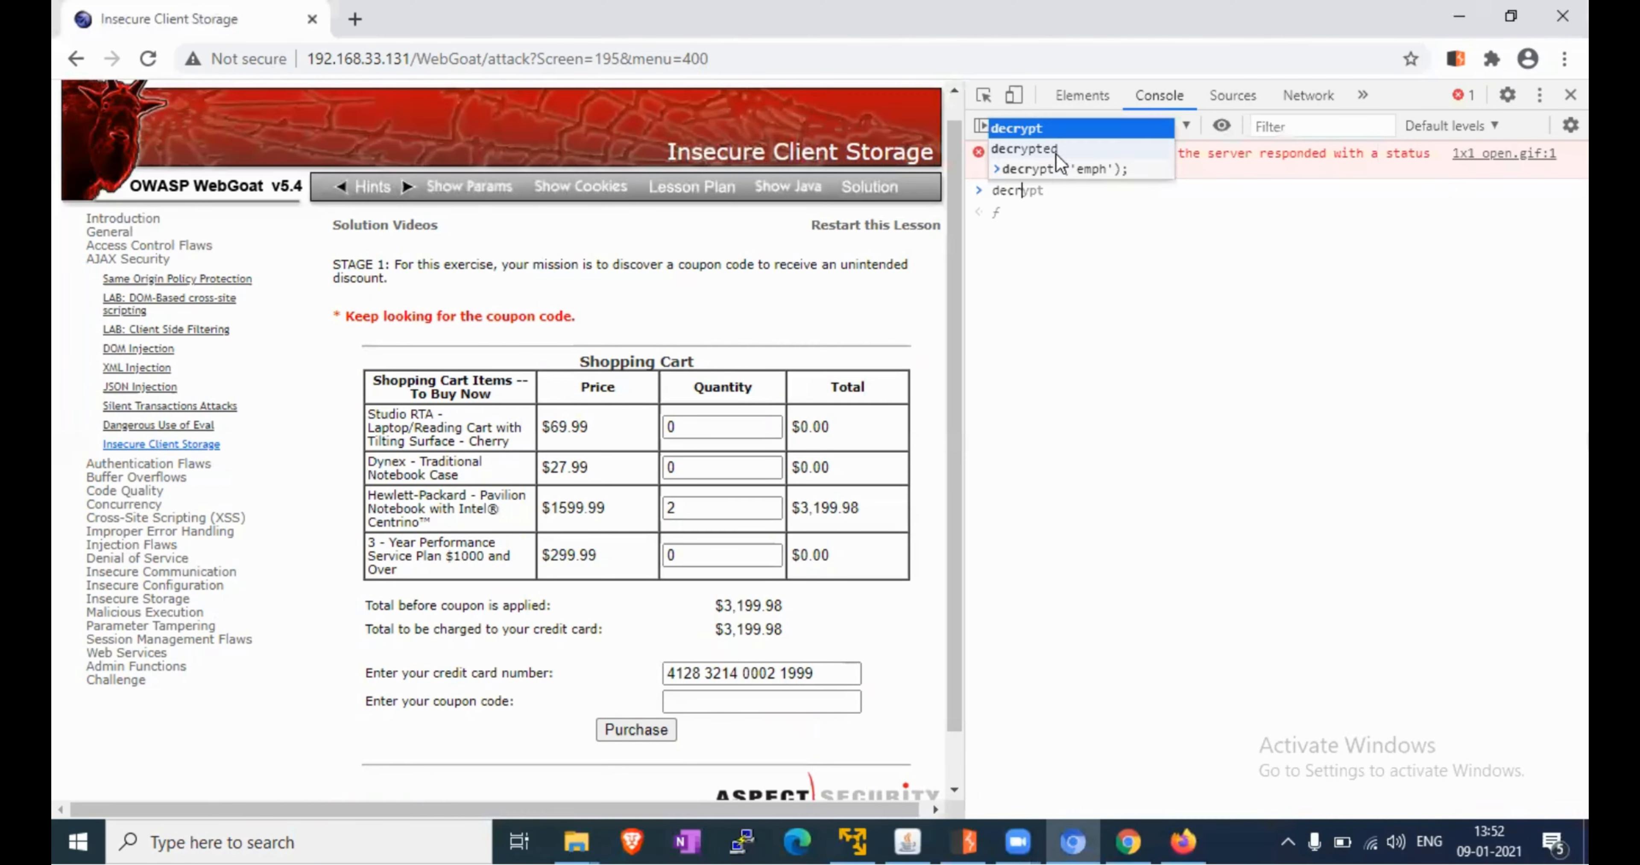
{"action": "key", "text": "Tab"}
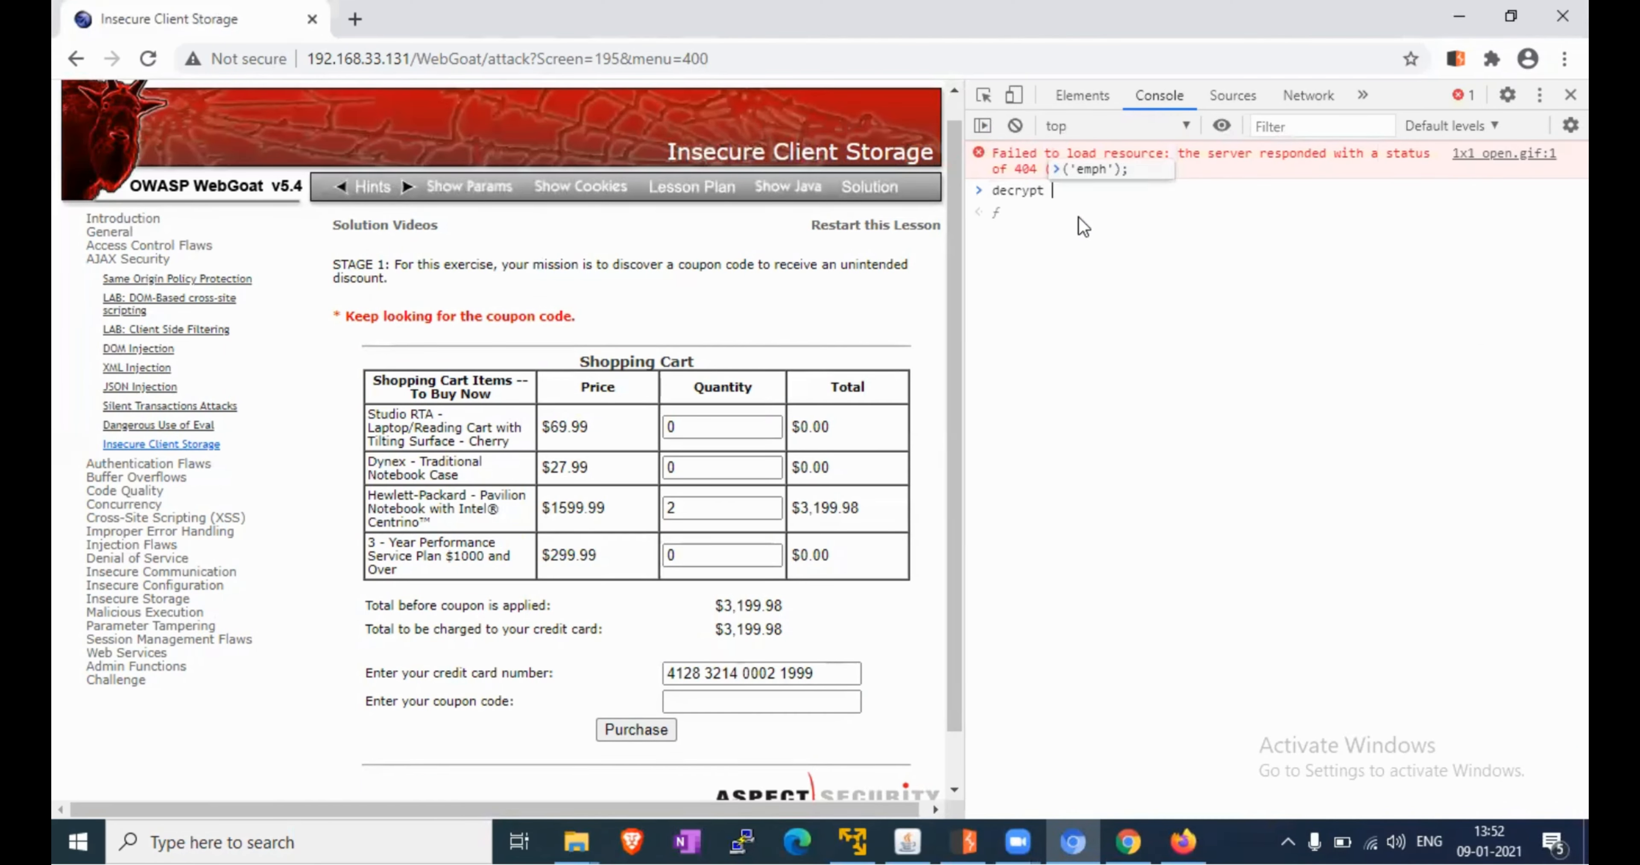
{"action": "type", "text": "("}
{"action": "key", "text": "Tab"}
{"action": "key", "text": "Return"}
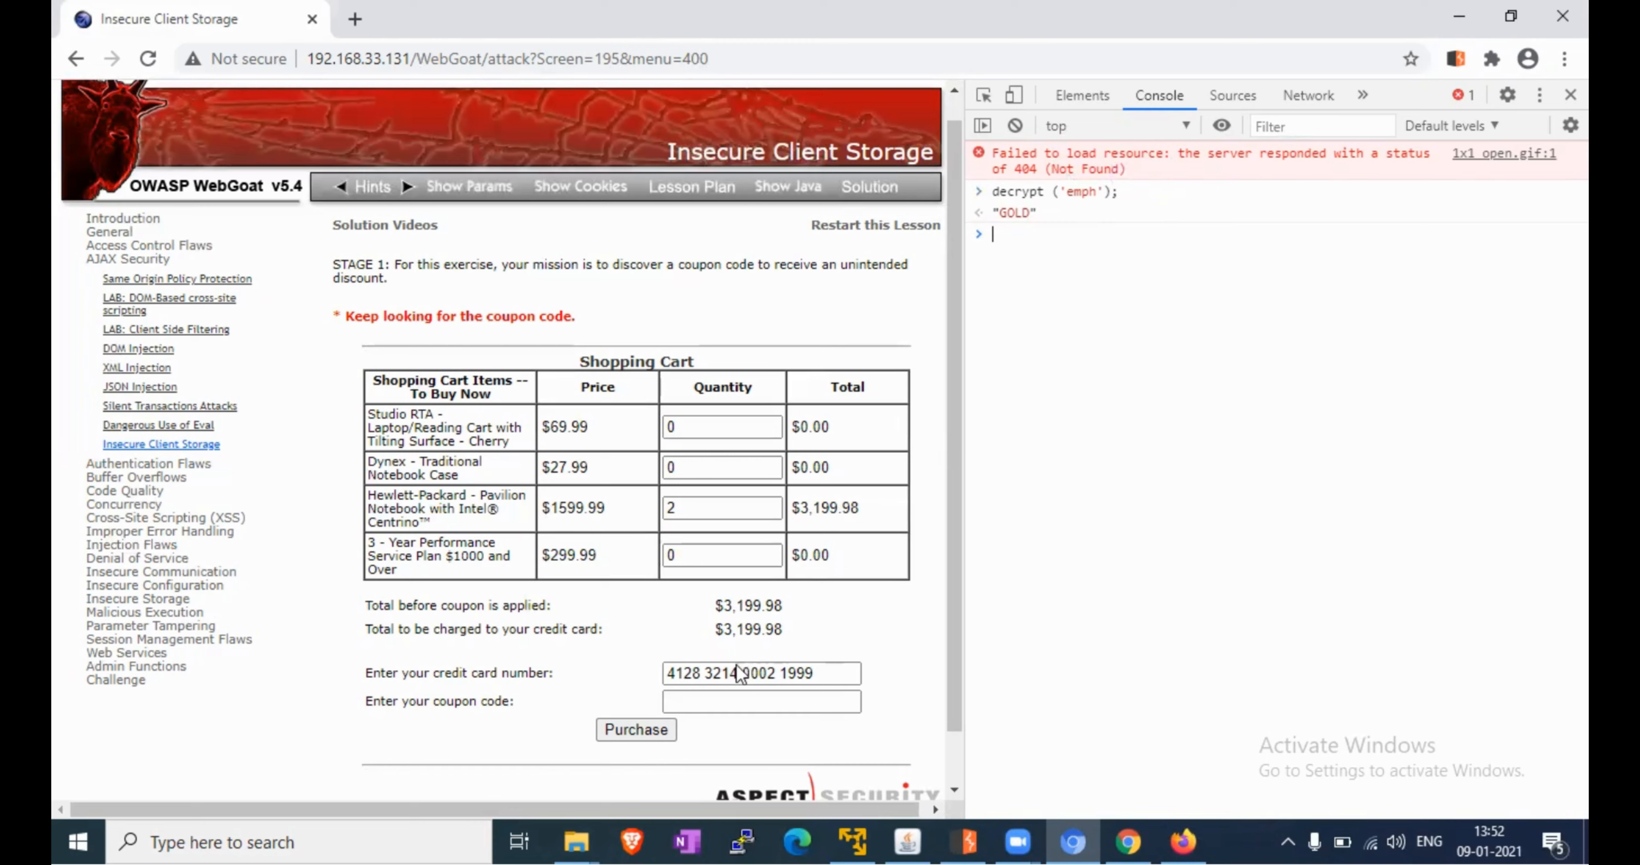
Enter coupon code GOLD and submit the purchase, halving the charge to $1,599.99
{"action": "left_click", "coordinate": [720, 702]}
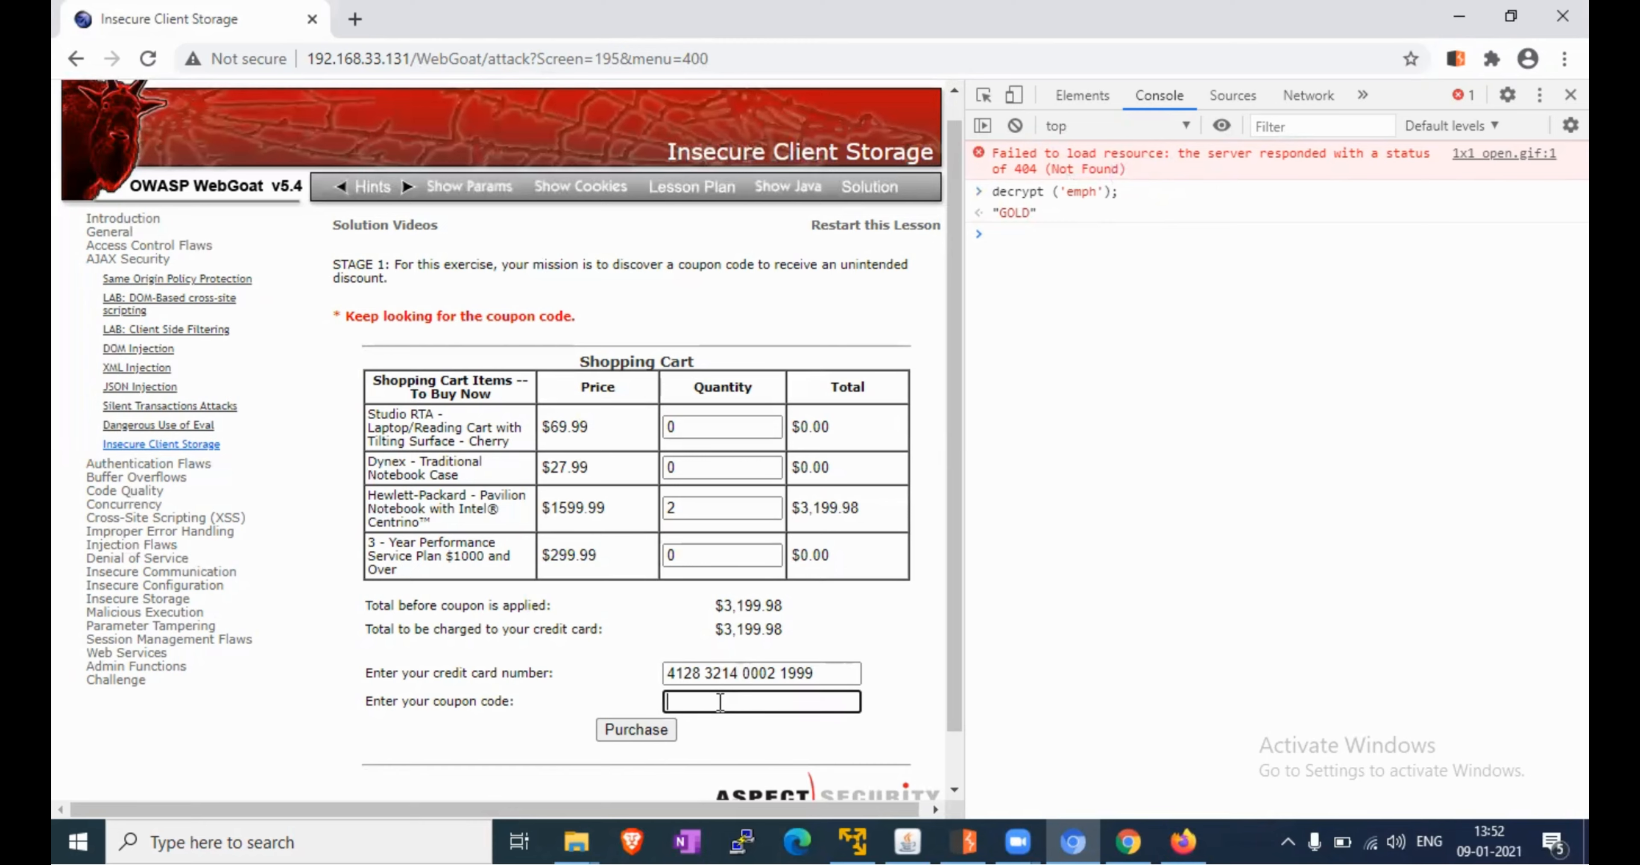
{"action": "type", "text": "GOLD"}
{"action": "left_click", "coordinate": [637, 730]}
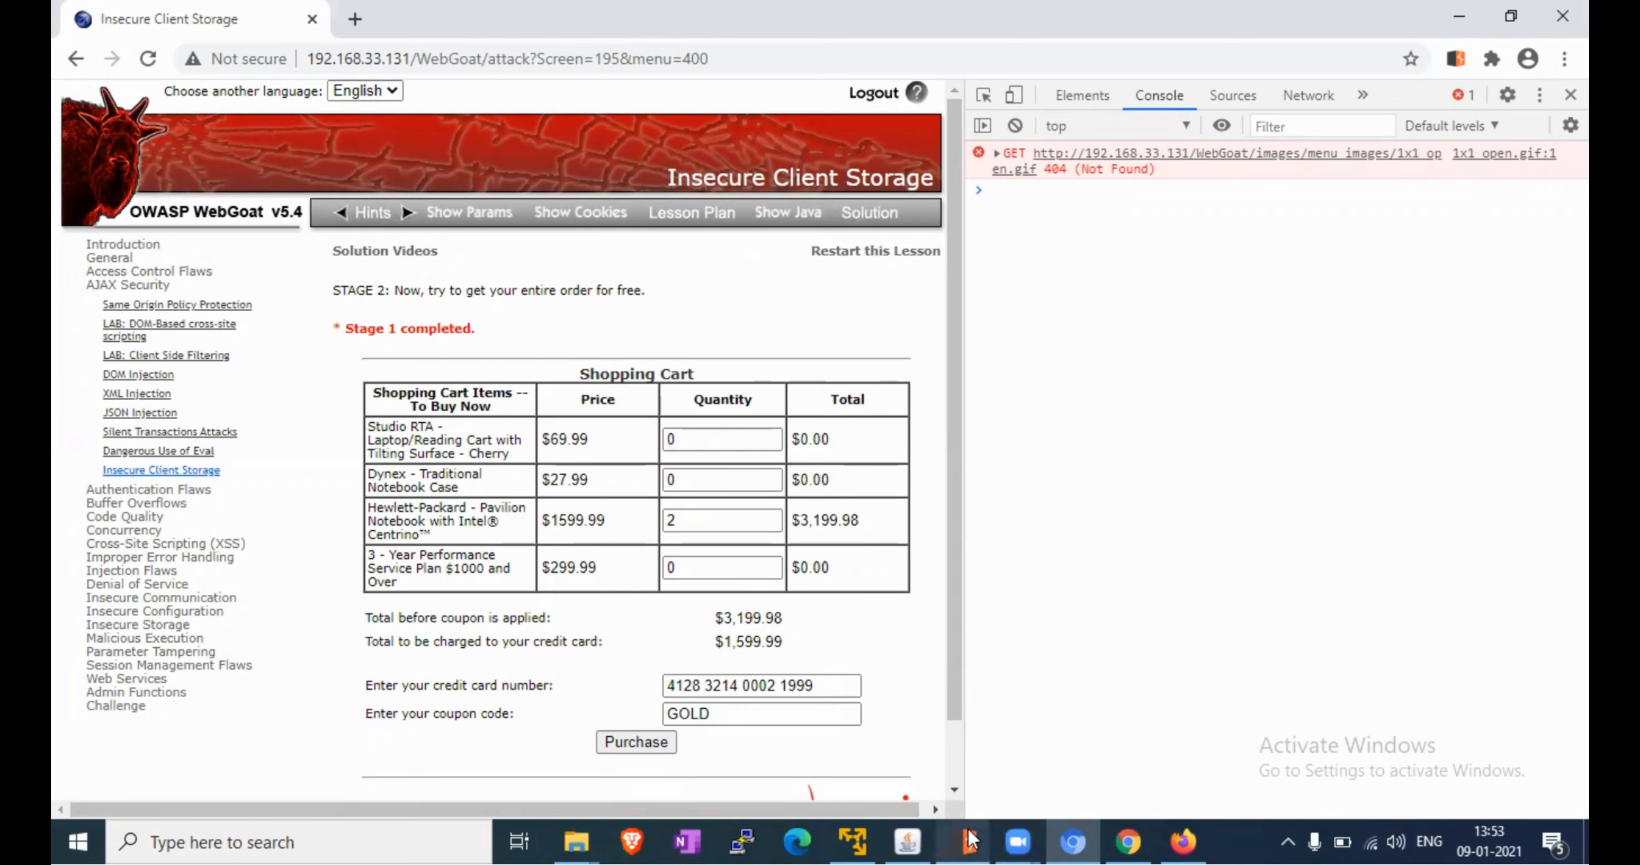
Open request 1482 (clientSideValidation.jsp?coupon=GOLD) with request and response shown side by side
{"action": "left_click", "coordinate": [964, 840]}
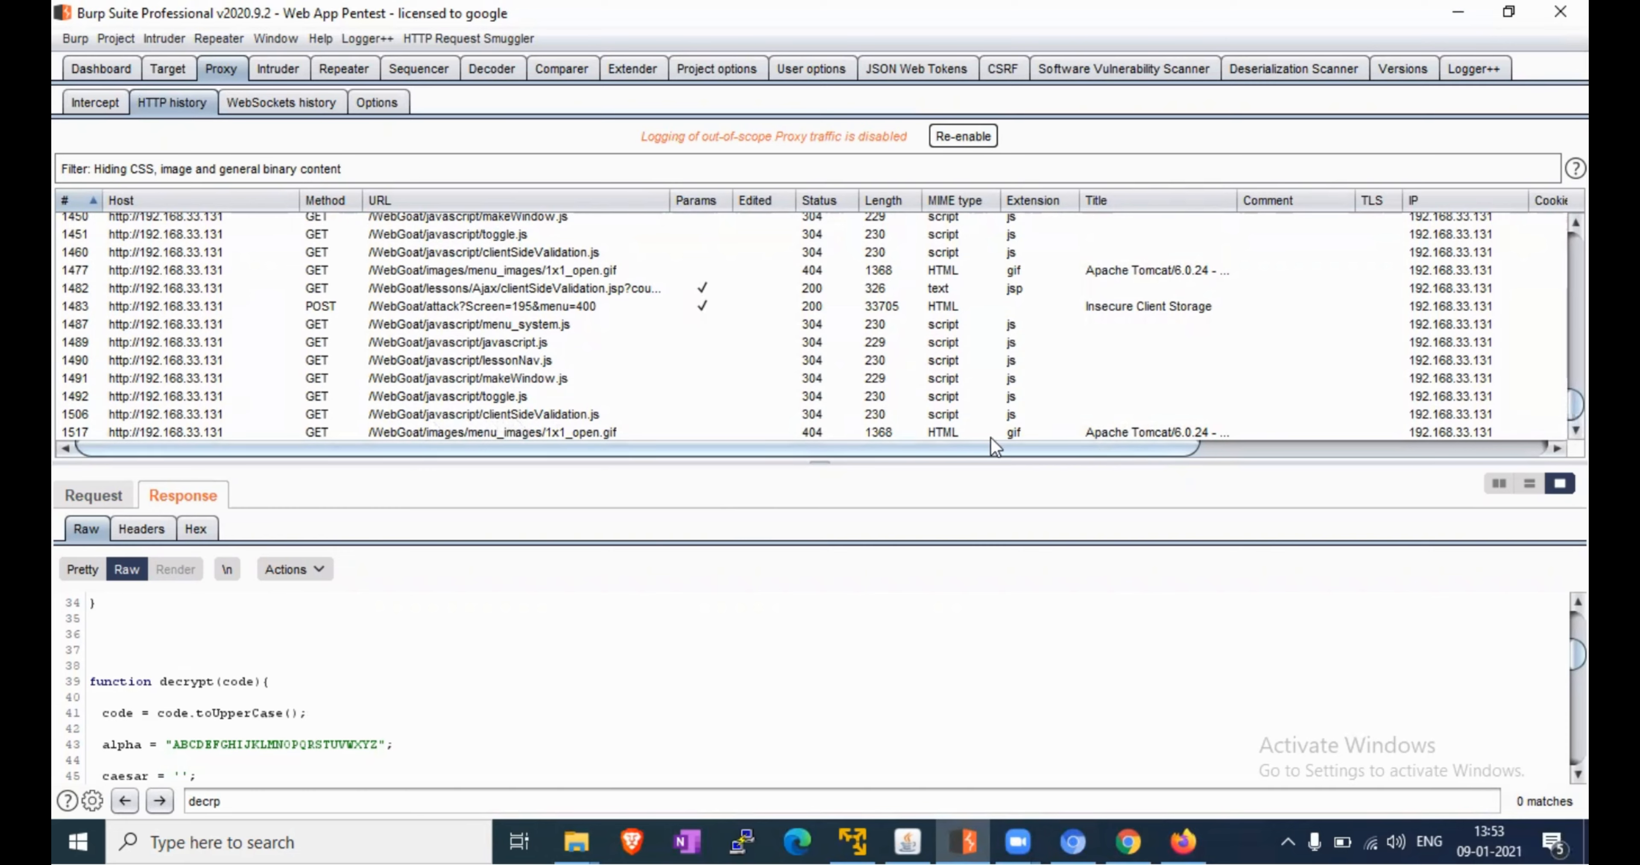
{"action": "left_click", "coordinate": [522, 291]}
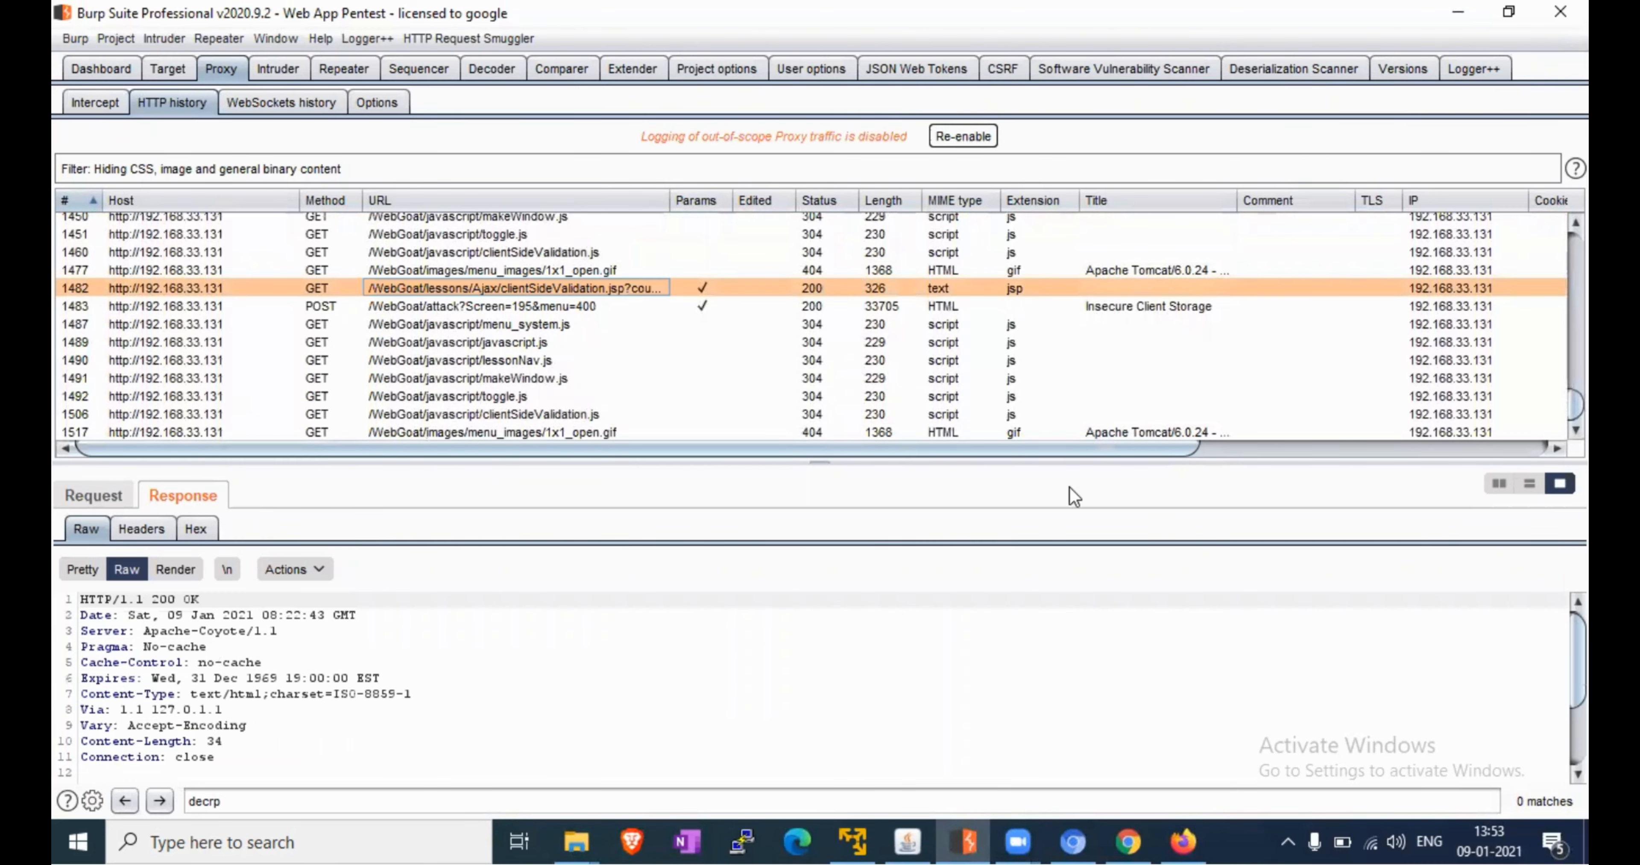
{"action": "left_click", "coordinate": [1531, 484]}
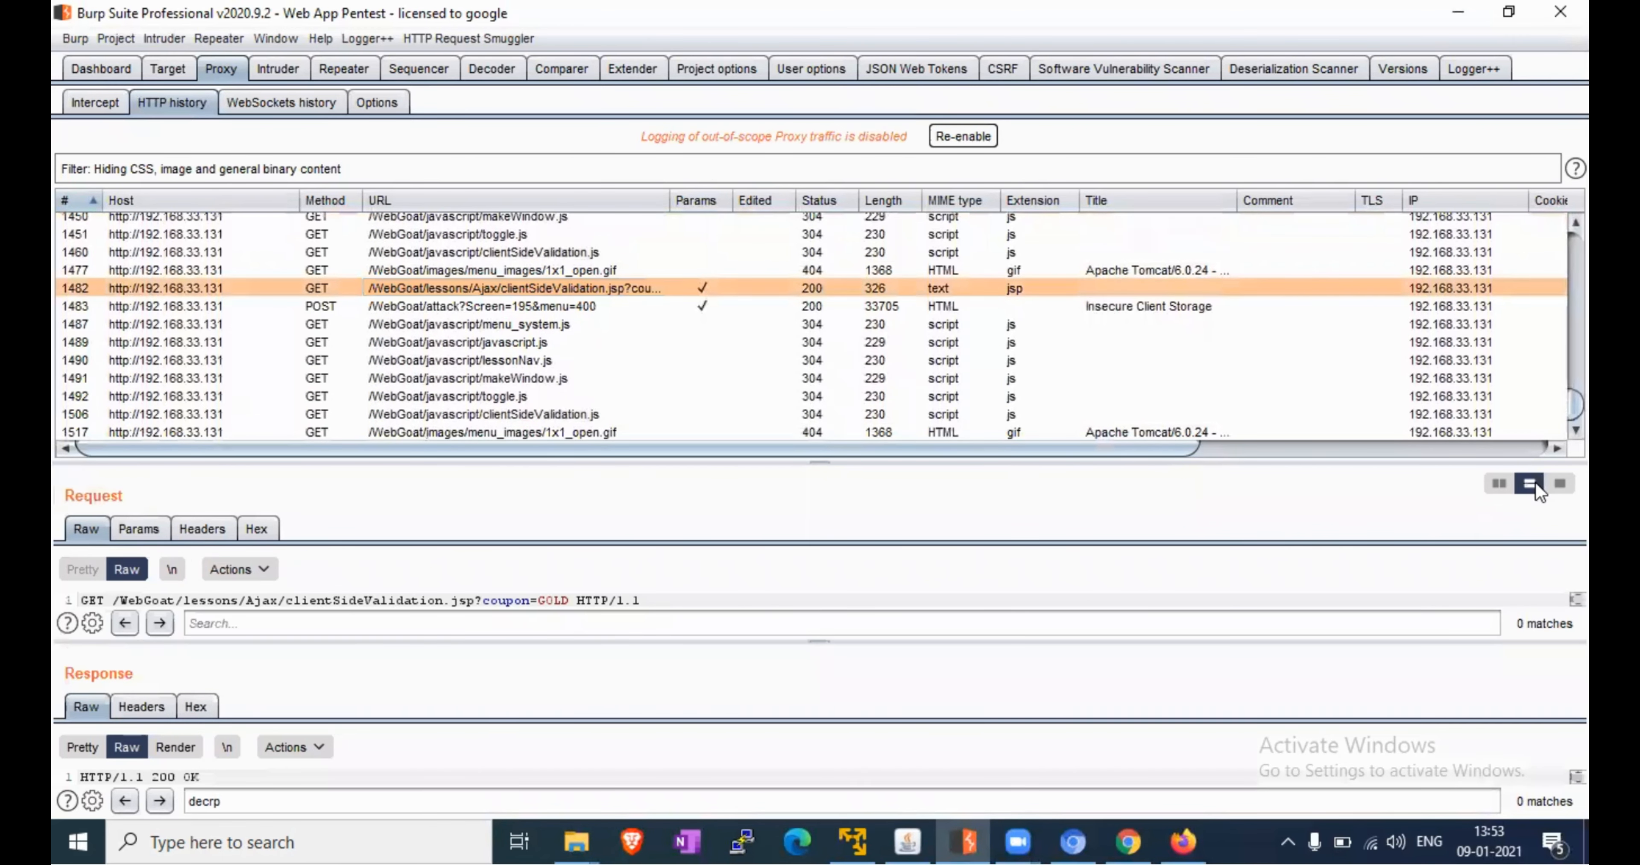
{"action": "left_click", "coordinate": [1500, 484]}
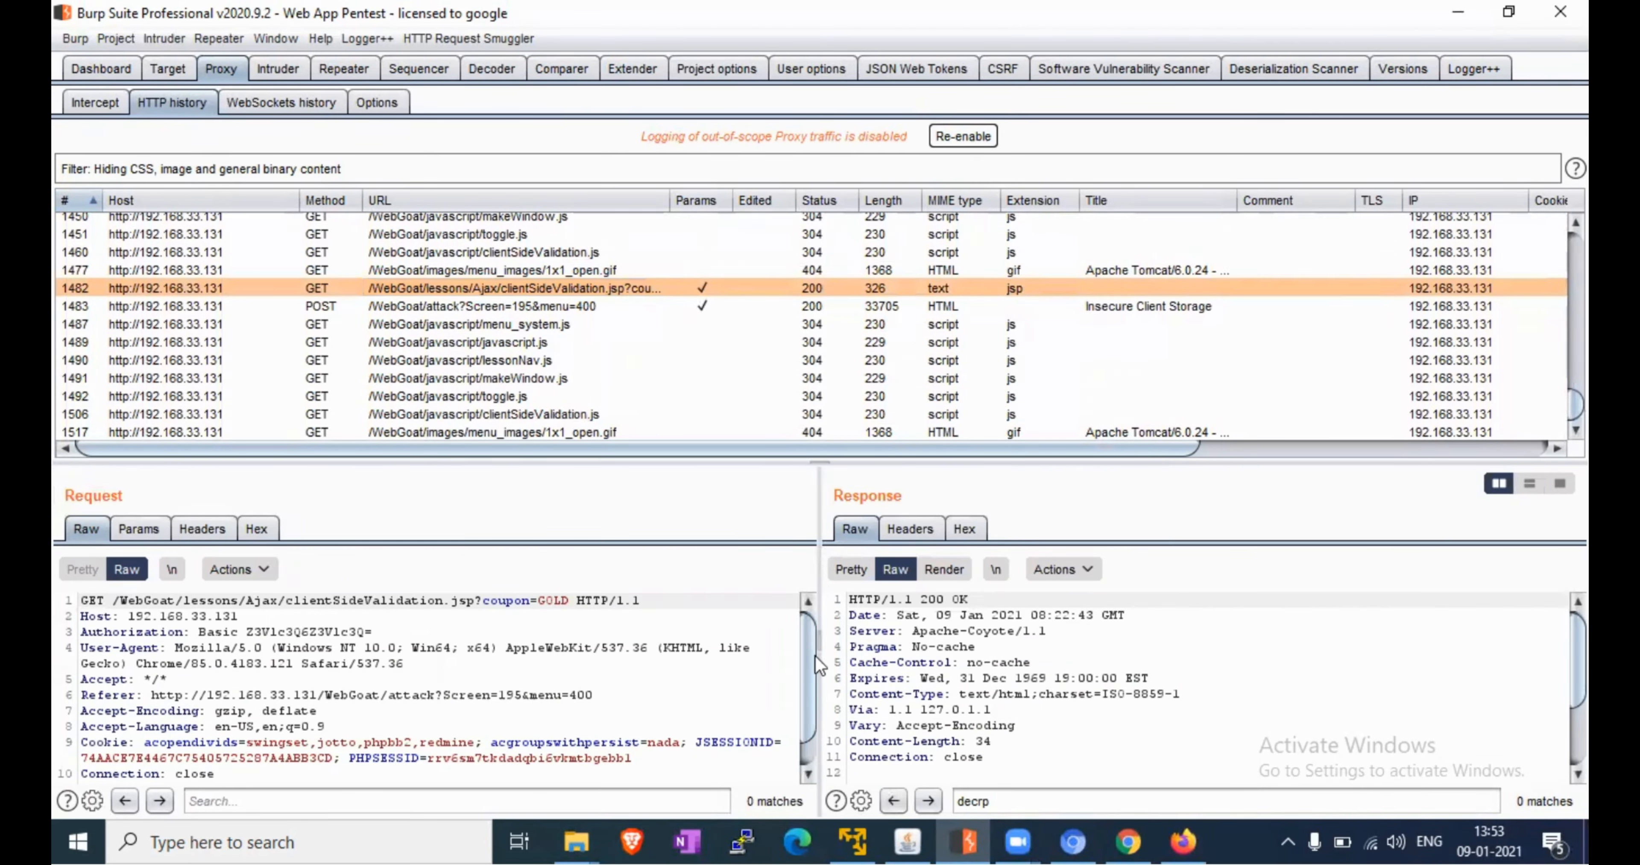
{"action": "mouse_move", "coordinate": [808, 659]}
{"action": "left_mouse_down"}
{"action": "mouse_move", "coordinate": [806, 687]}
{"action": "mouse_move", "coordinate": [804, 633]}
{"action": "left_mouse_up"}
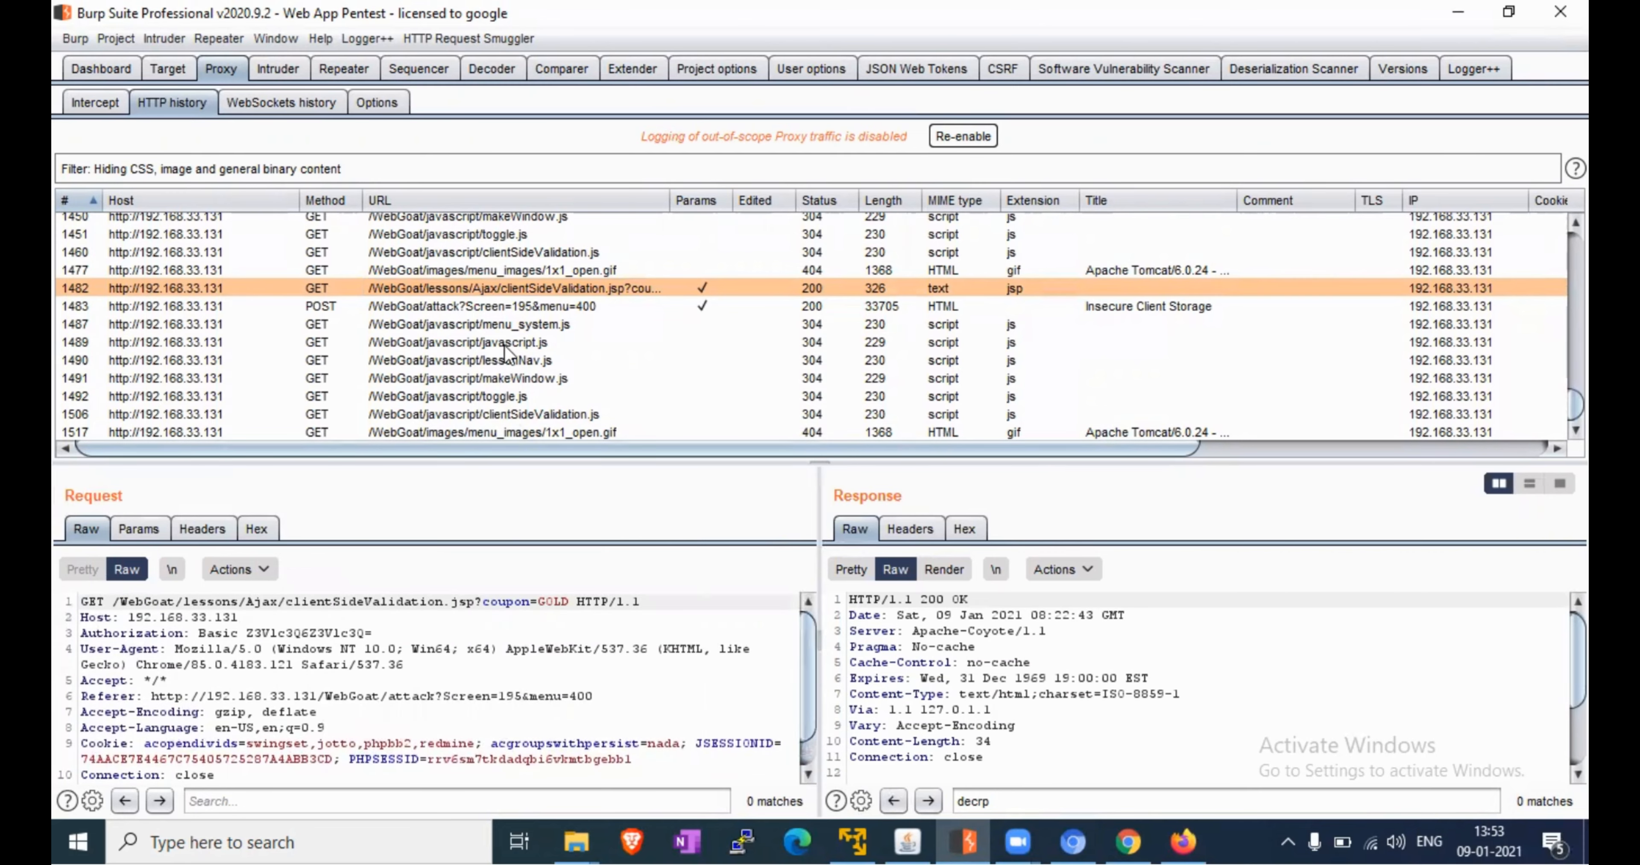
Inspect POST request 1483 to /WebGoat/attack, scrolling to its body showing field1=GOLD
{"action": "left_click", "coordinate": [505, 306]}
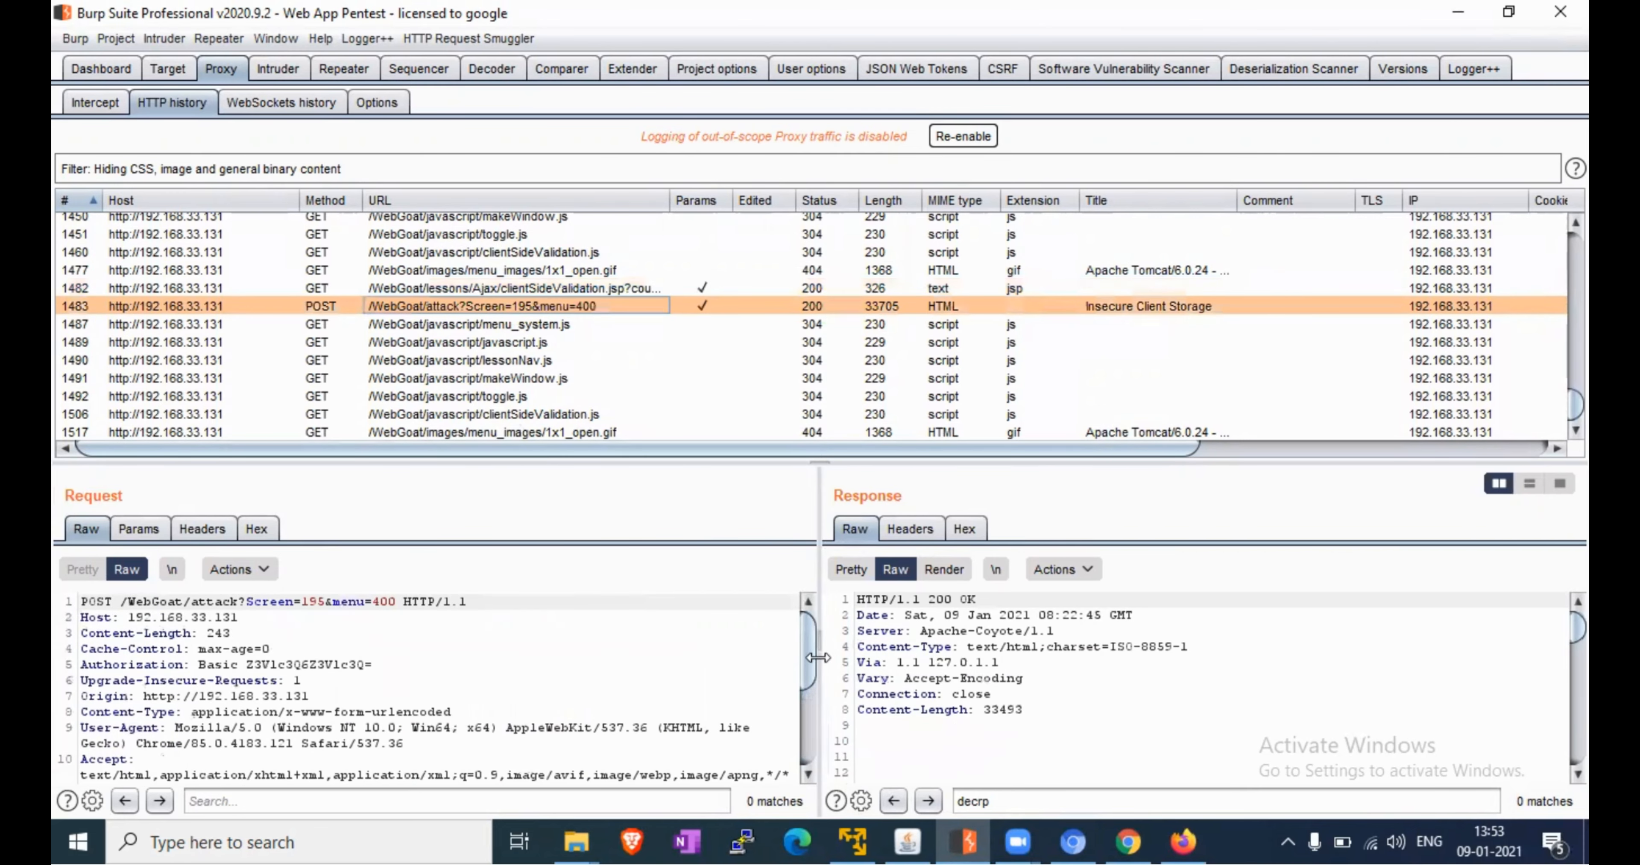
{"action": "left_click_drag", "start_coordinate": [806, 654], "coordinate": [812, 607]}
{"action": "left_click_drag", "start_coordinate": [812, 607], "coordinate": [799, 754]}
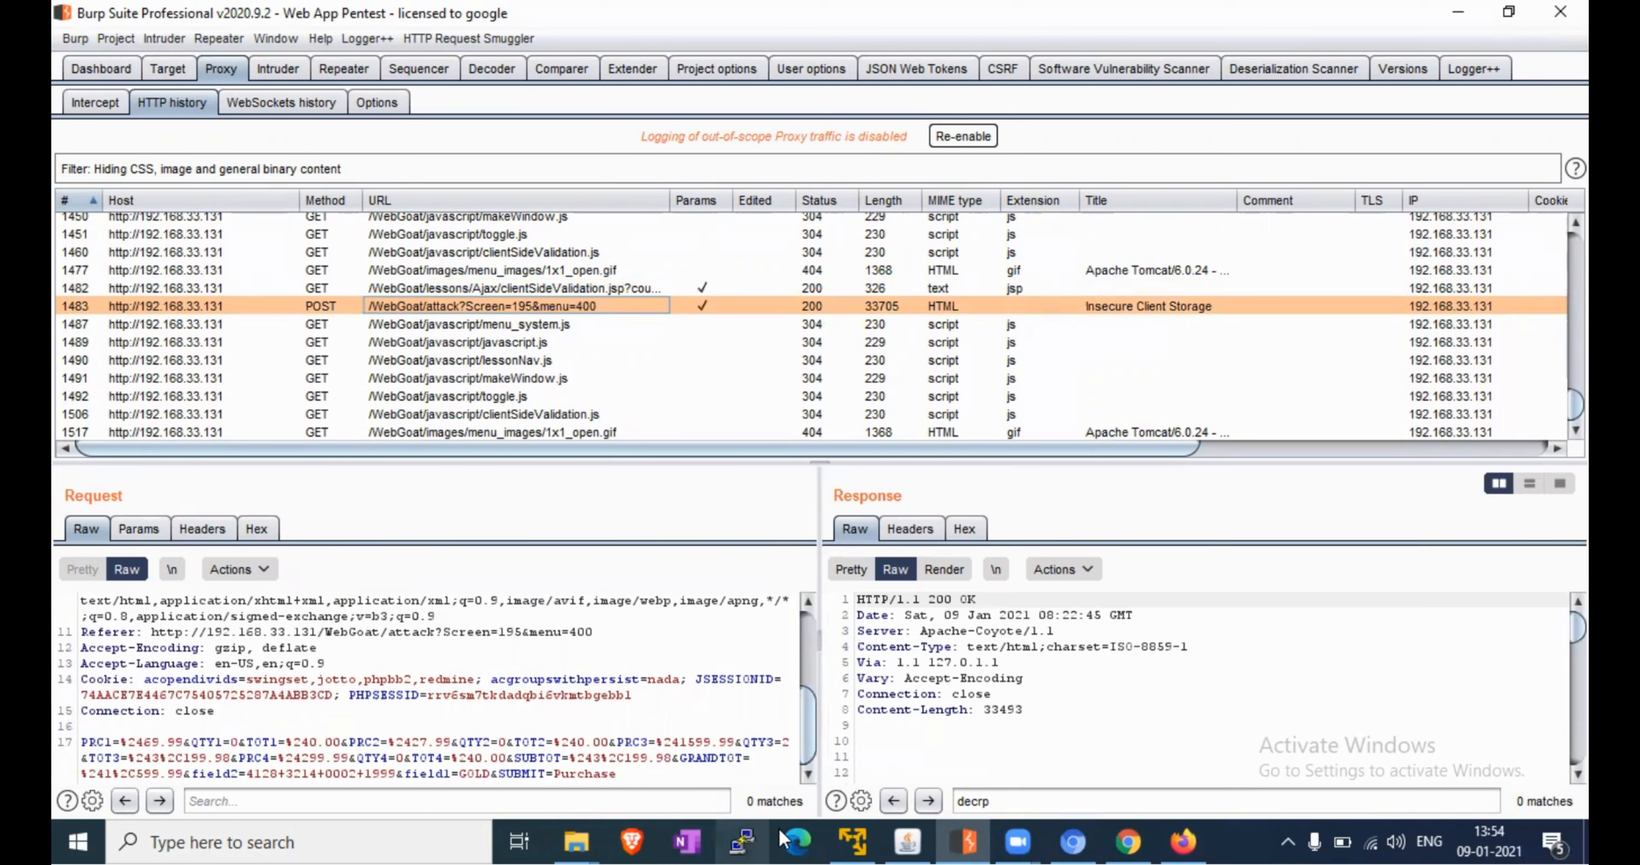
{"action": "mouse_move", "coordinate": [1143, 829]}
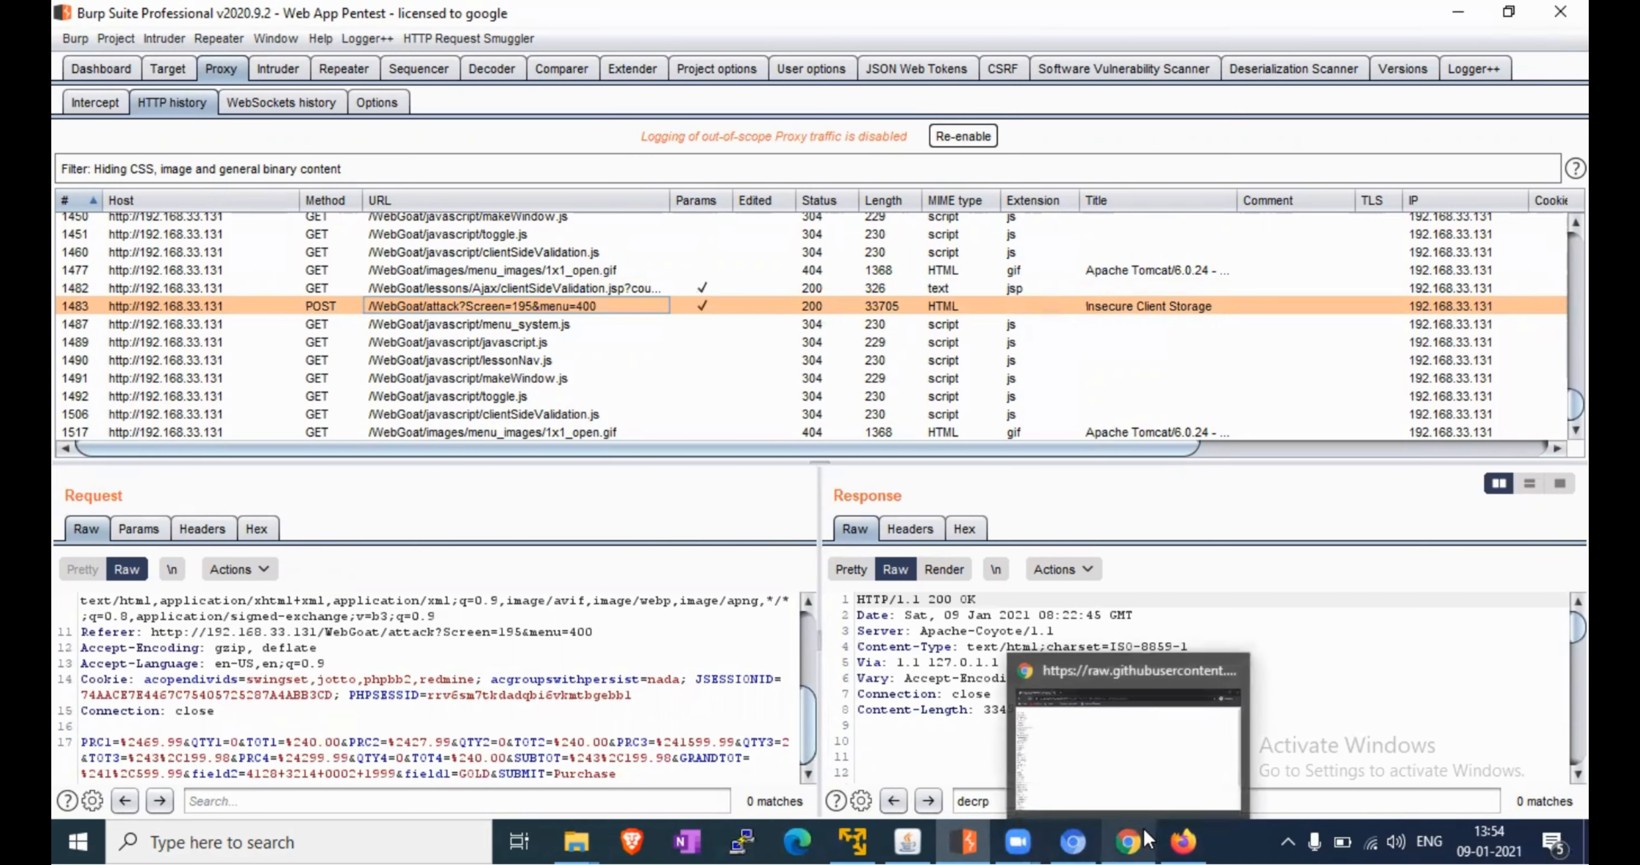
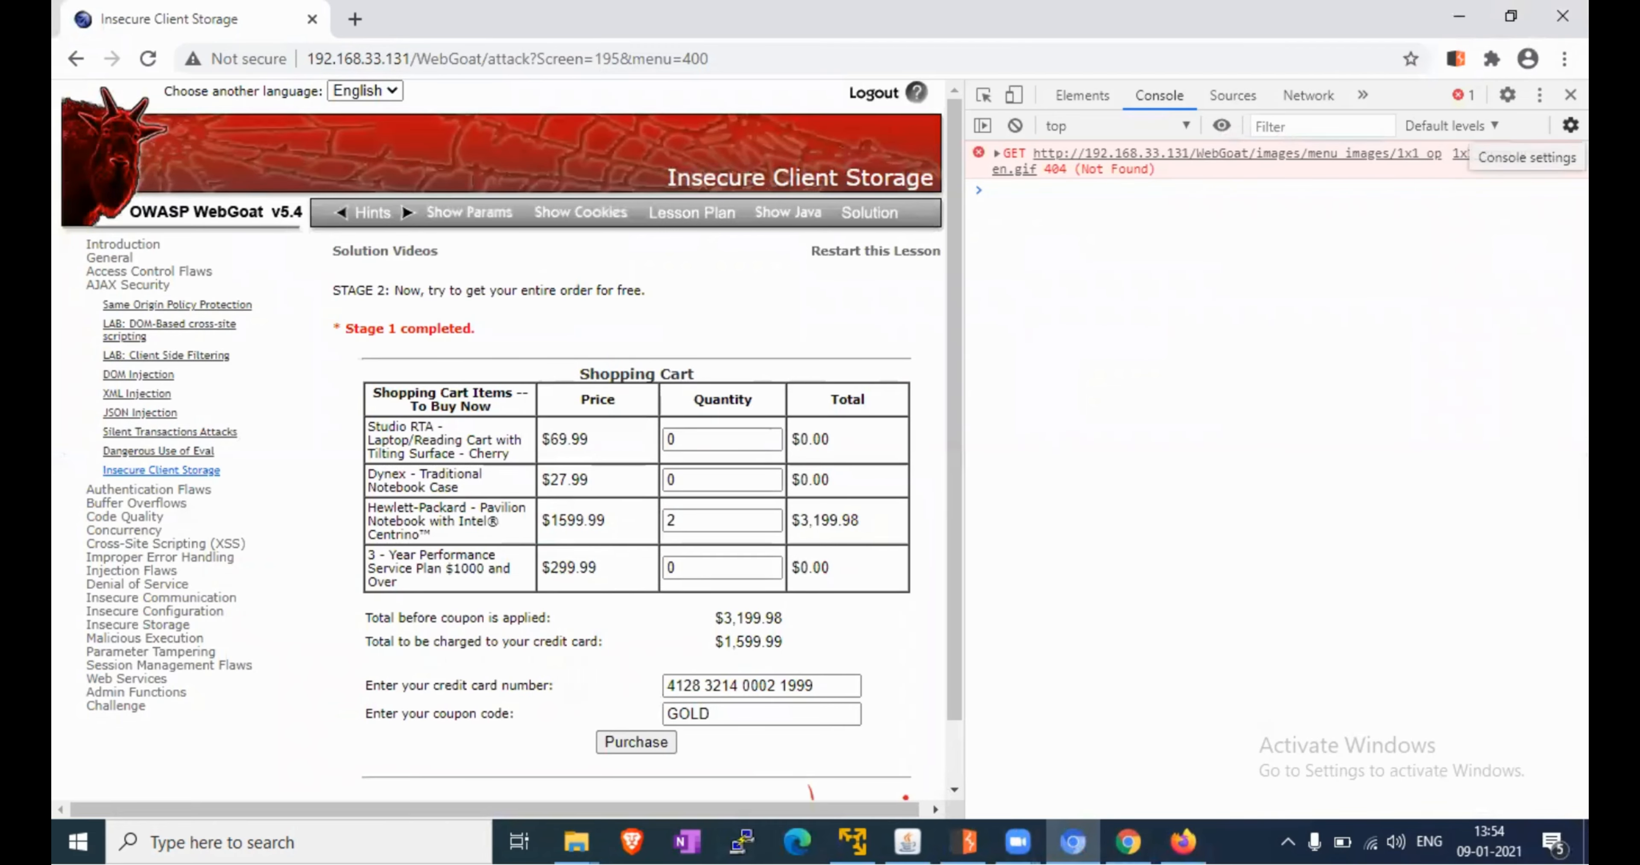
Close DevTools, turn on Burp Proxy interception, and return to the WebGoat shopping cart
{"action": "left_click", "coordinate": [1570, 94]}
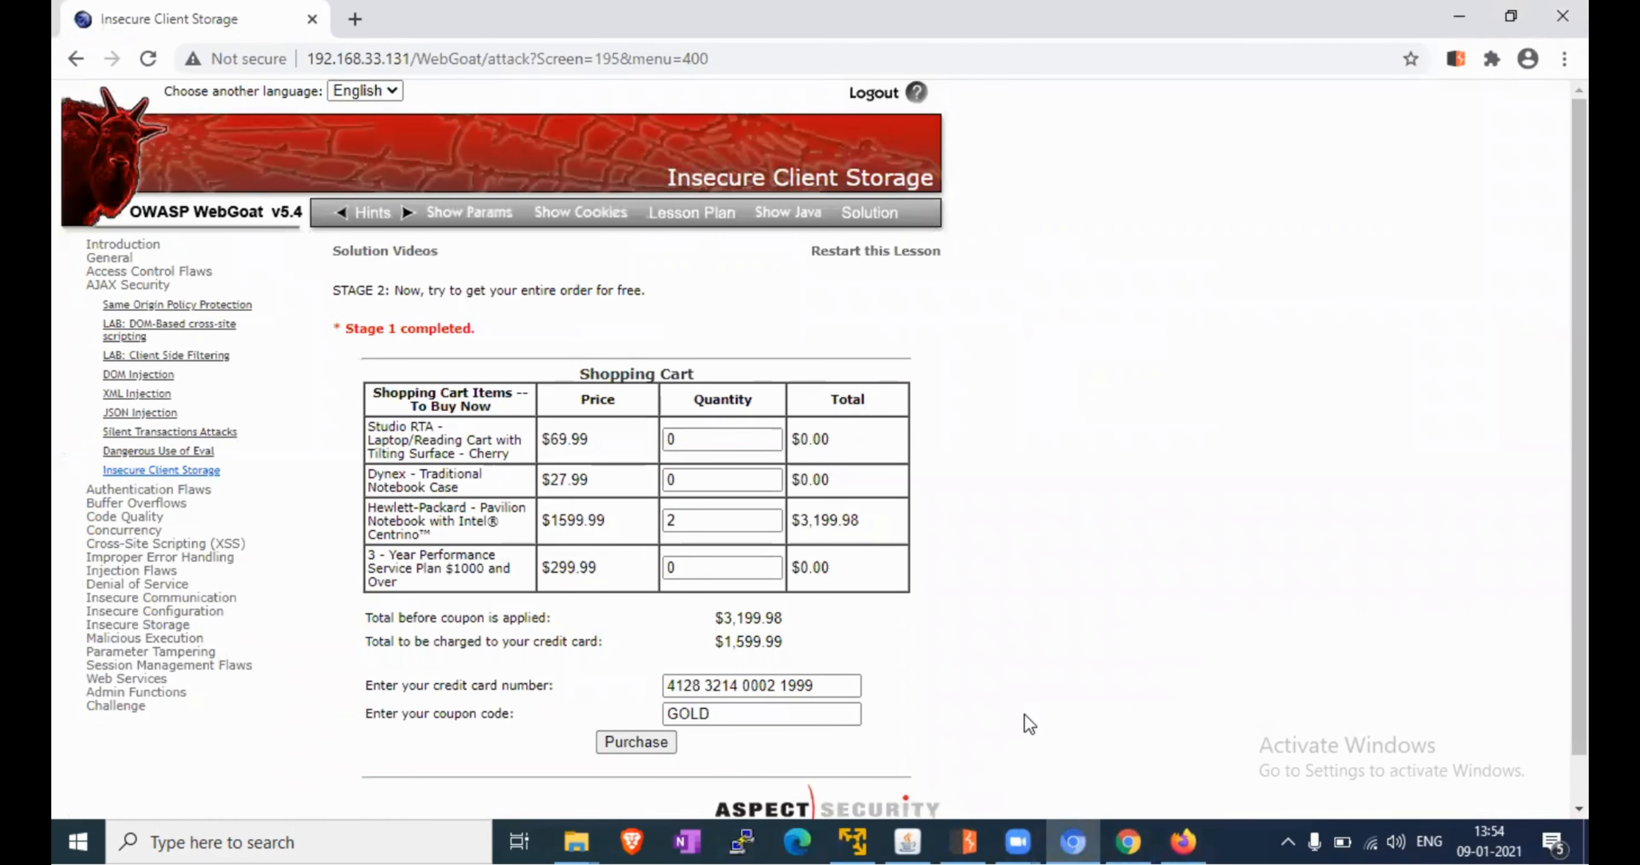
{"action": "left_click", "coordinate": [965, 841]}
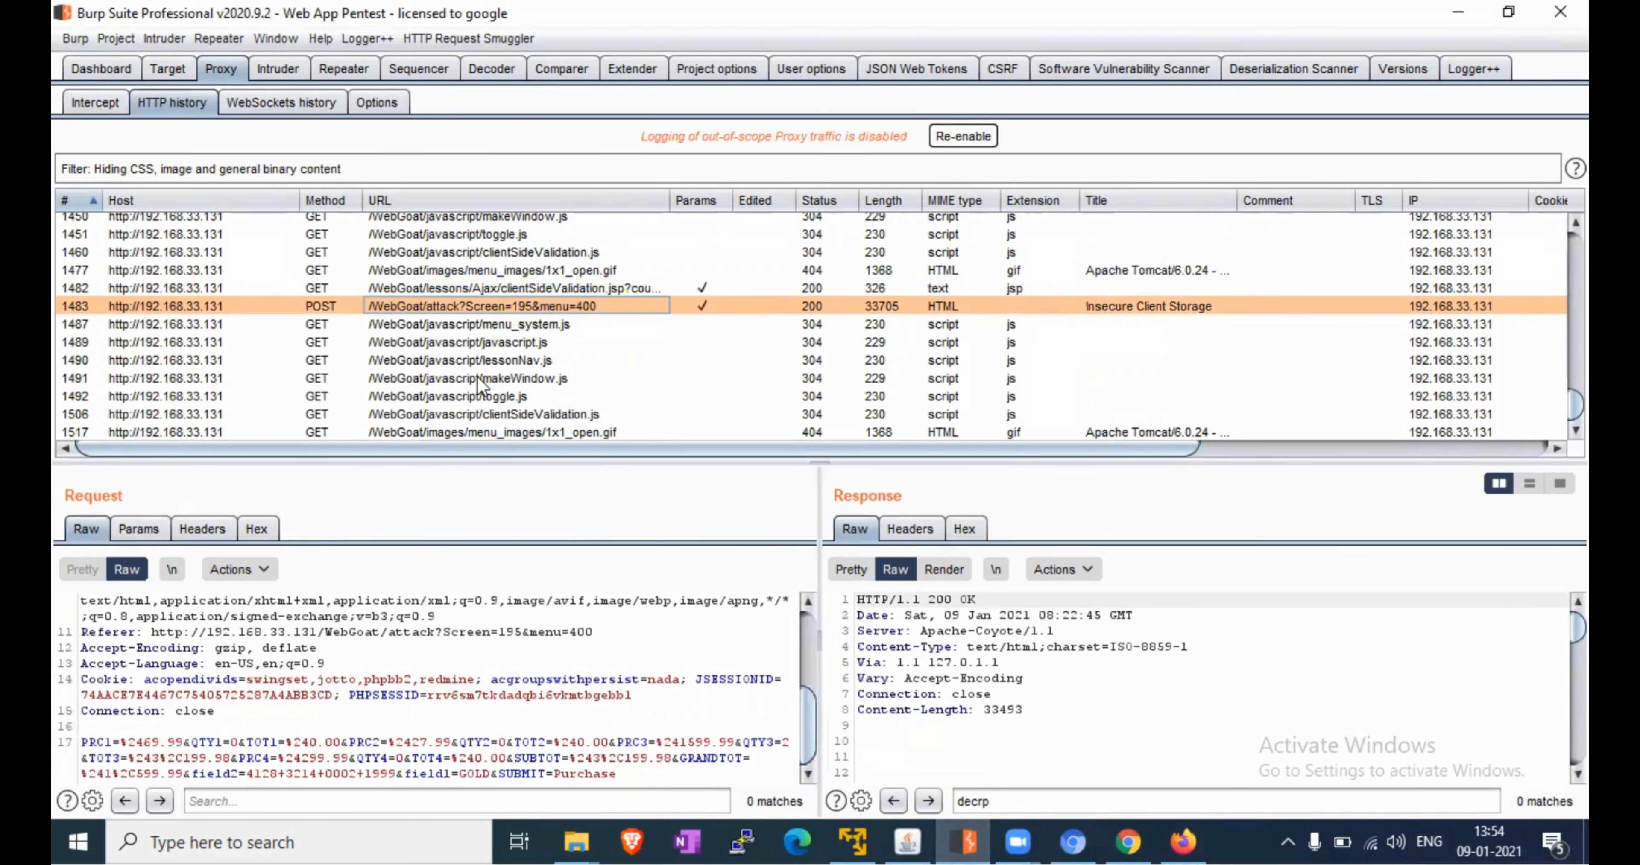
{"action": "left_click", "coordinate": [95, 103]}
{"action": "left_click", "coordinate": [334, 201]}
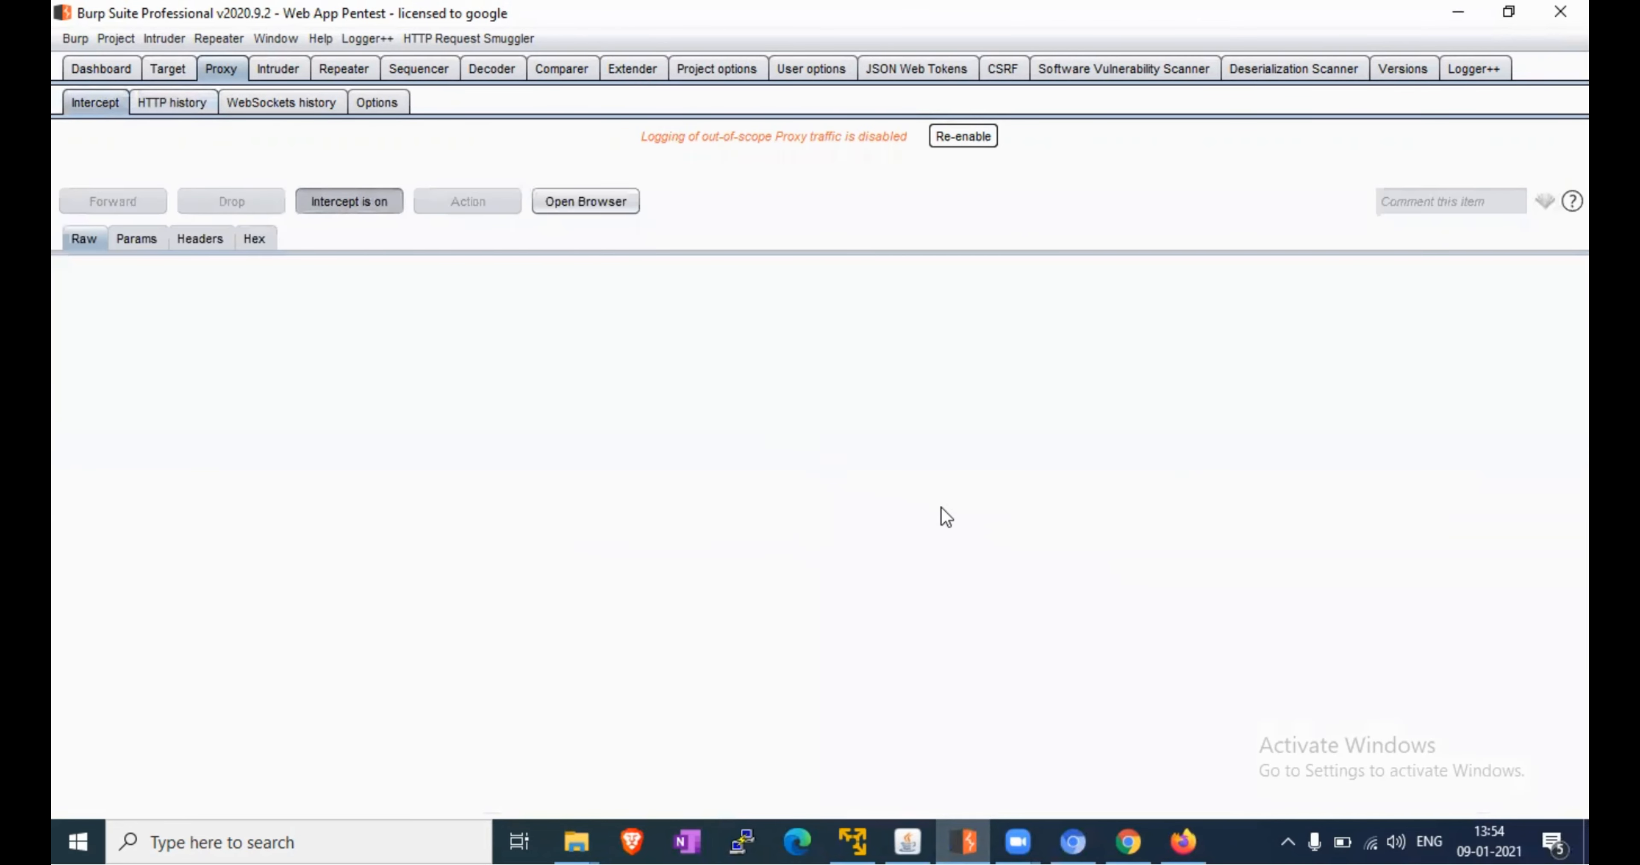
{"action": "left_click", "coordinate": [1073, 841]}
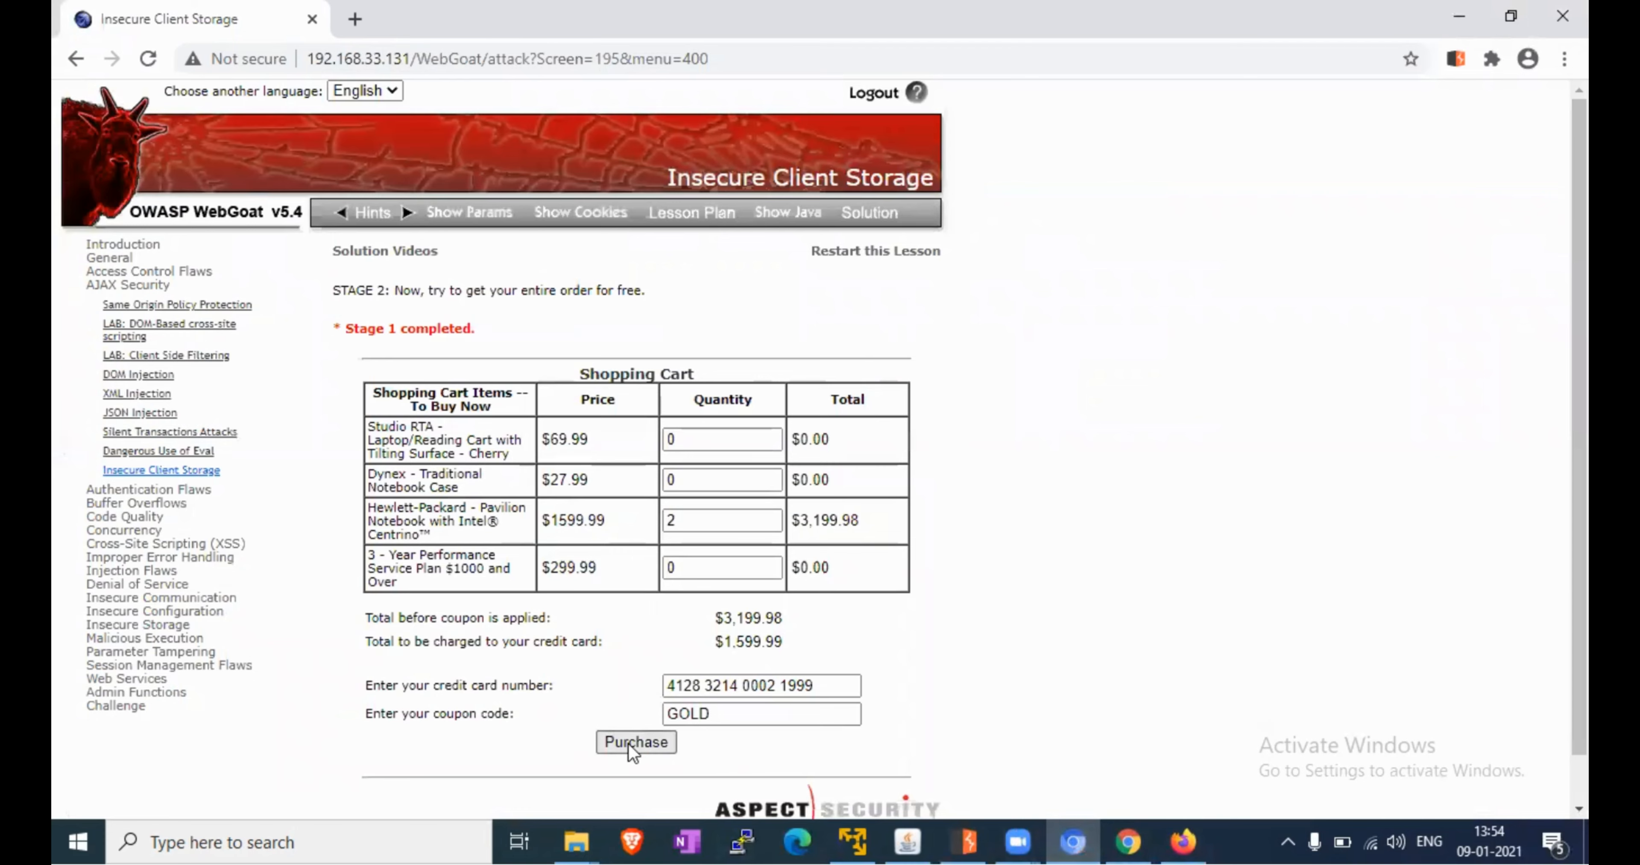
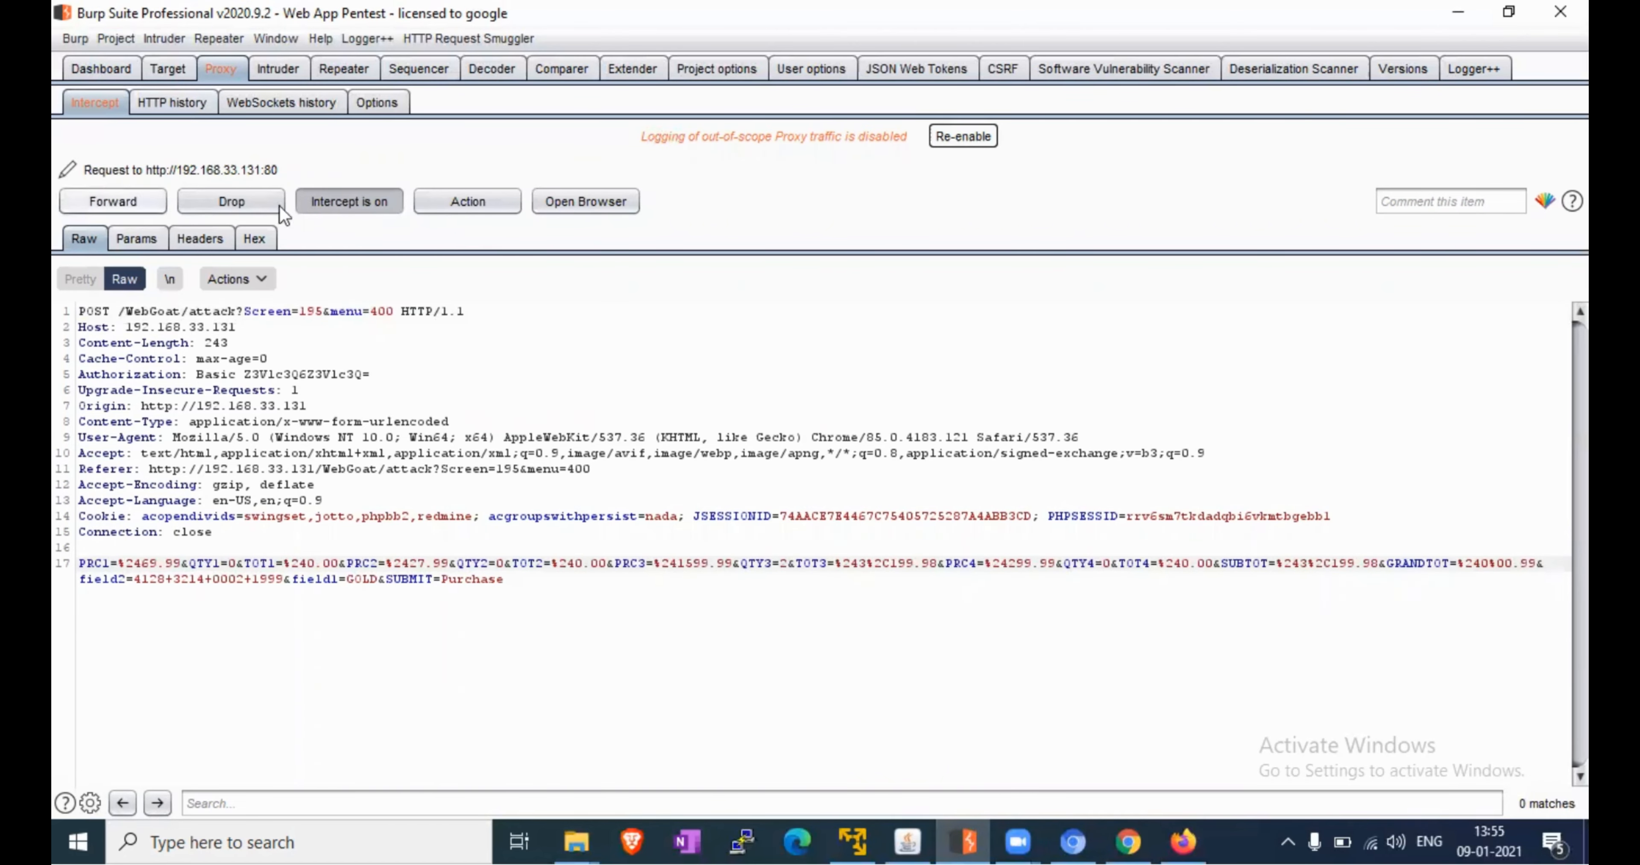
Turn off Proxy interception so the edited WebGoat Purchase request with GRANDTOT changed goes through
{"action": "left_click", "coordinate": [347, 205]}
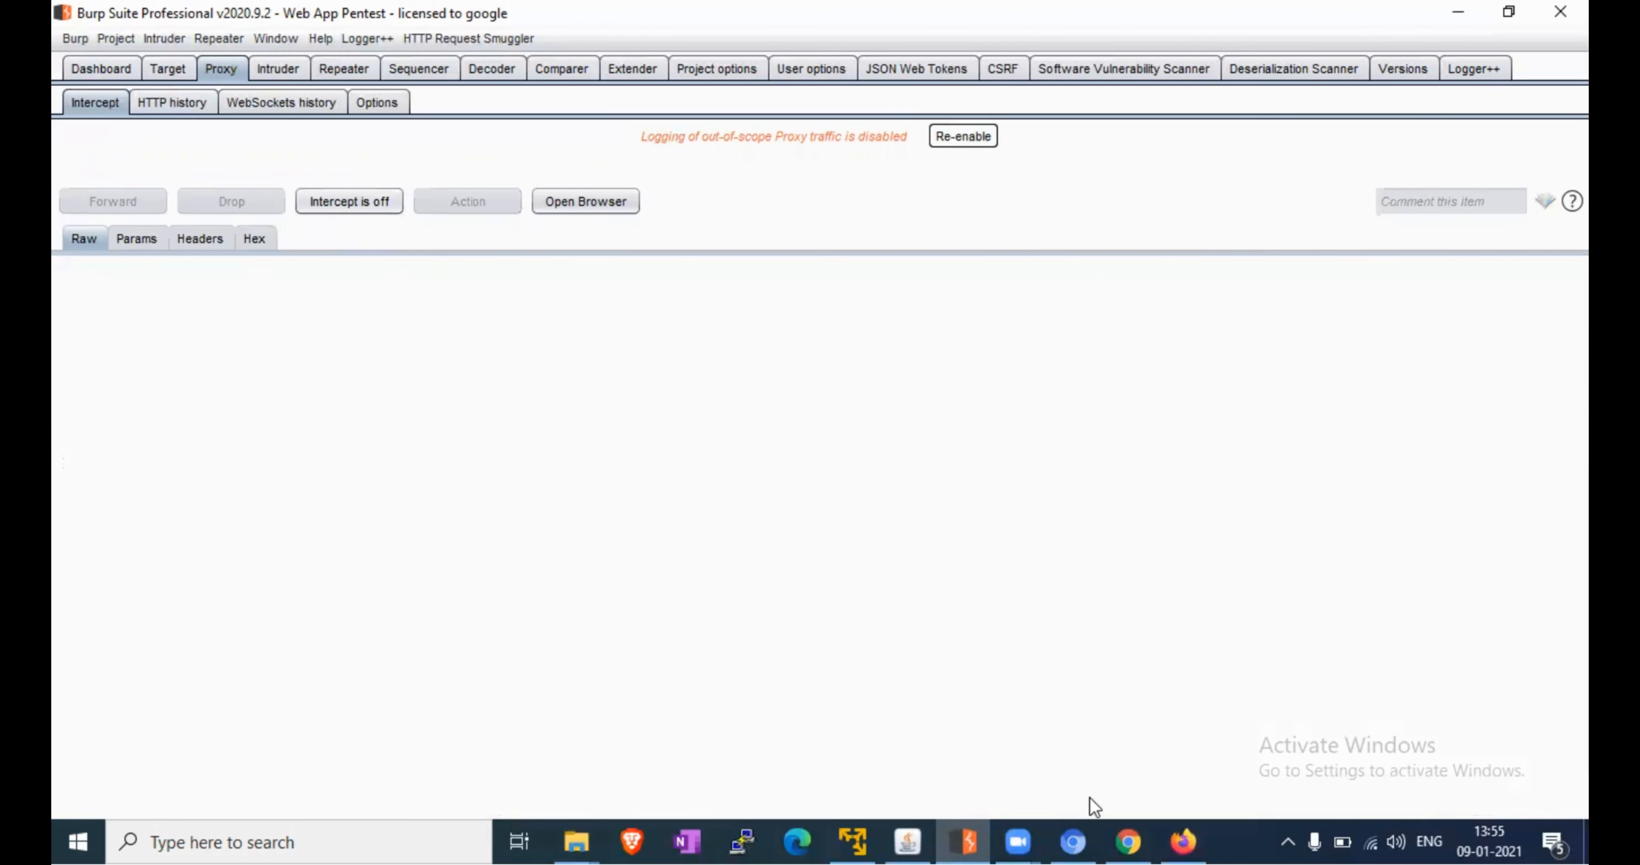
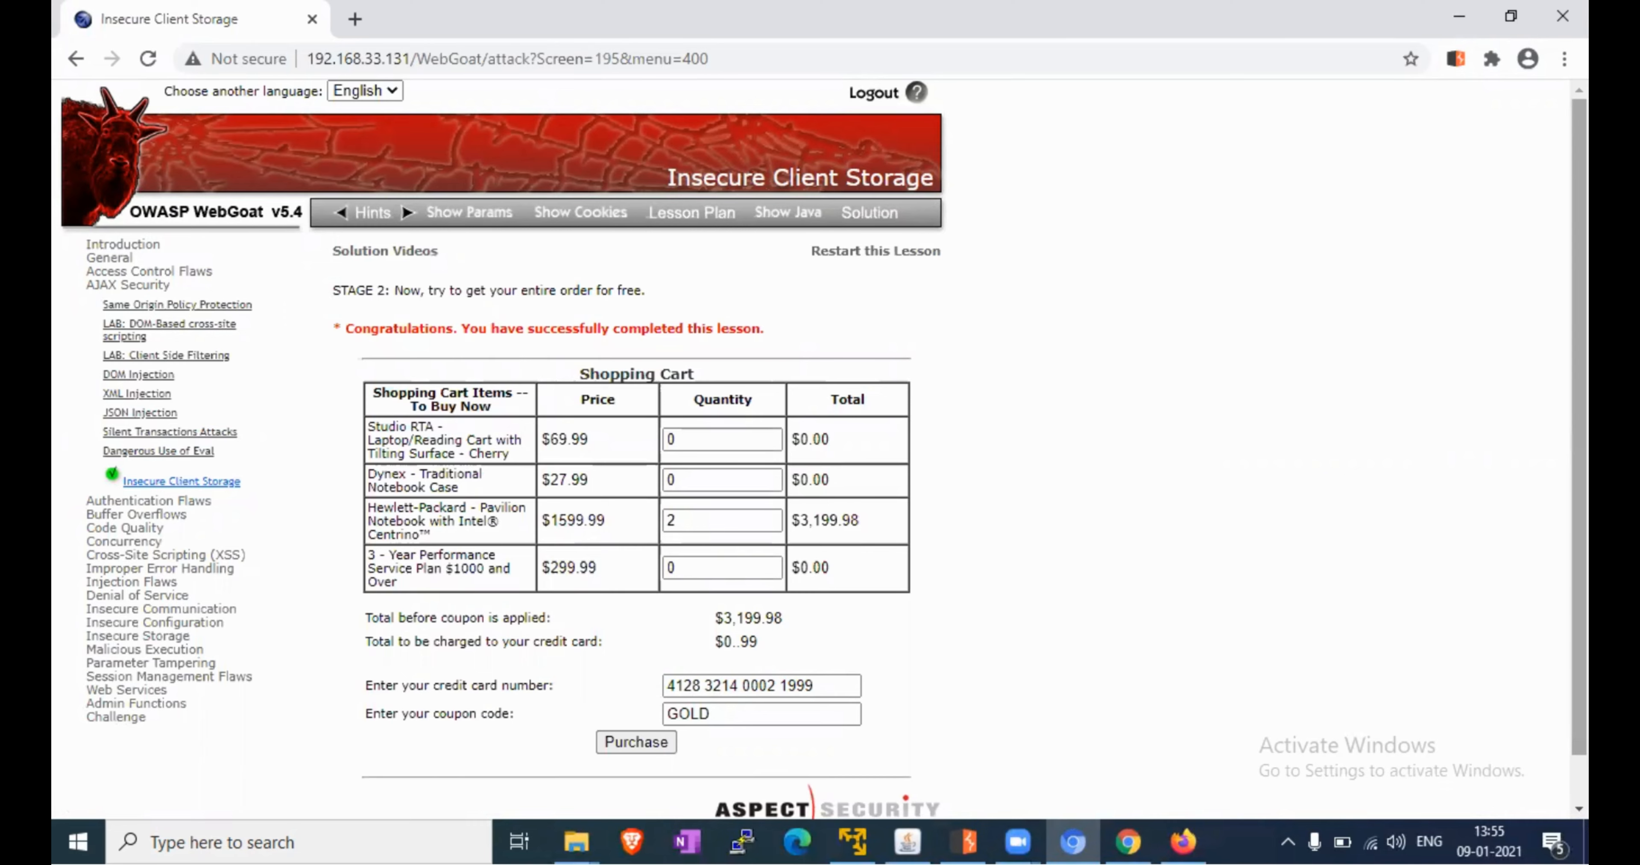
{"action": "scroll", "coordinate": [821, 450], "scroll_direction": "down", "scroll_amount": 1}
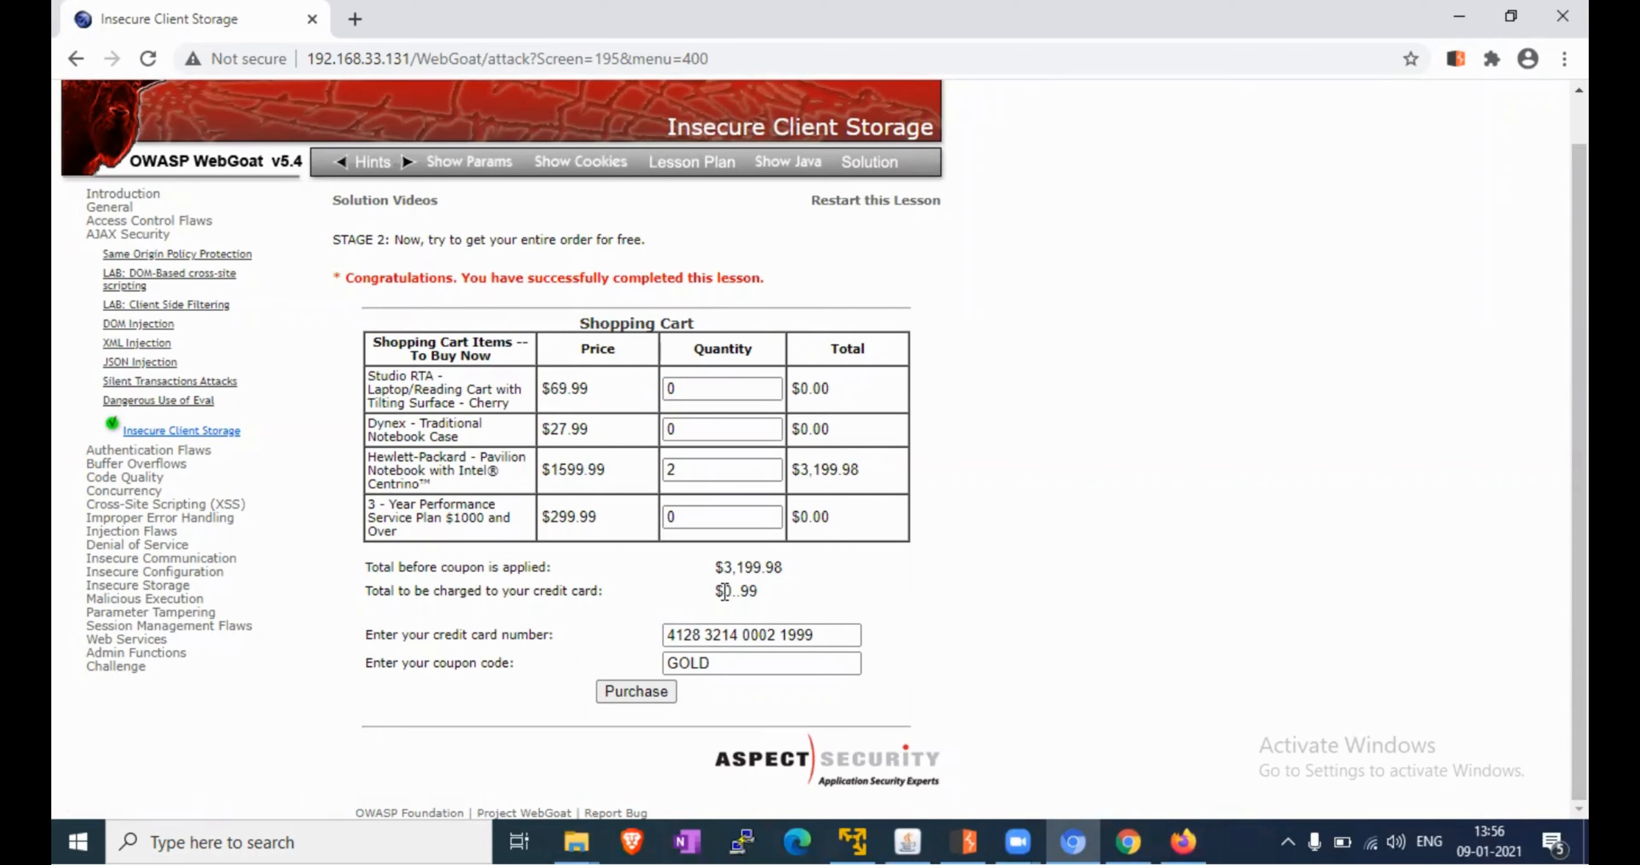
{"action": "left_click_drag", "start_coordinate": [724, 591], "coordinate": [767, 592]}
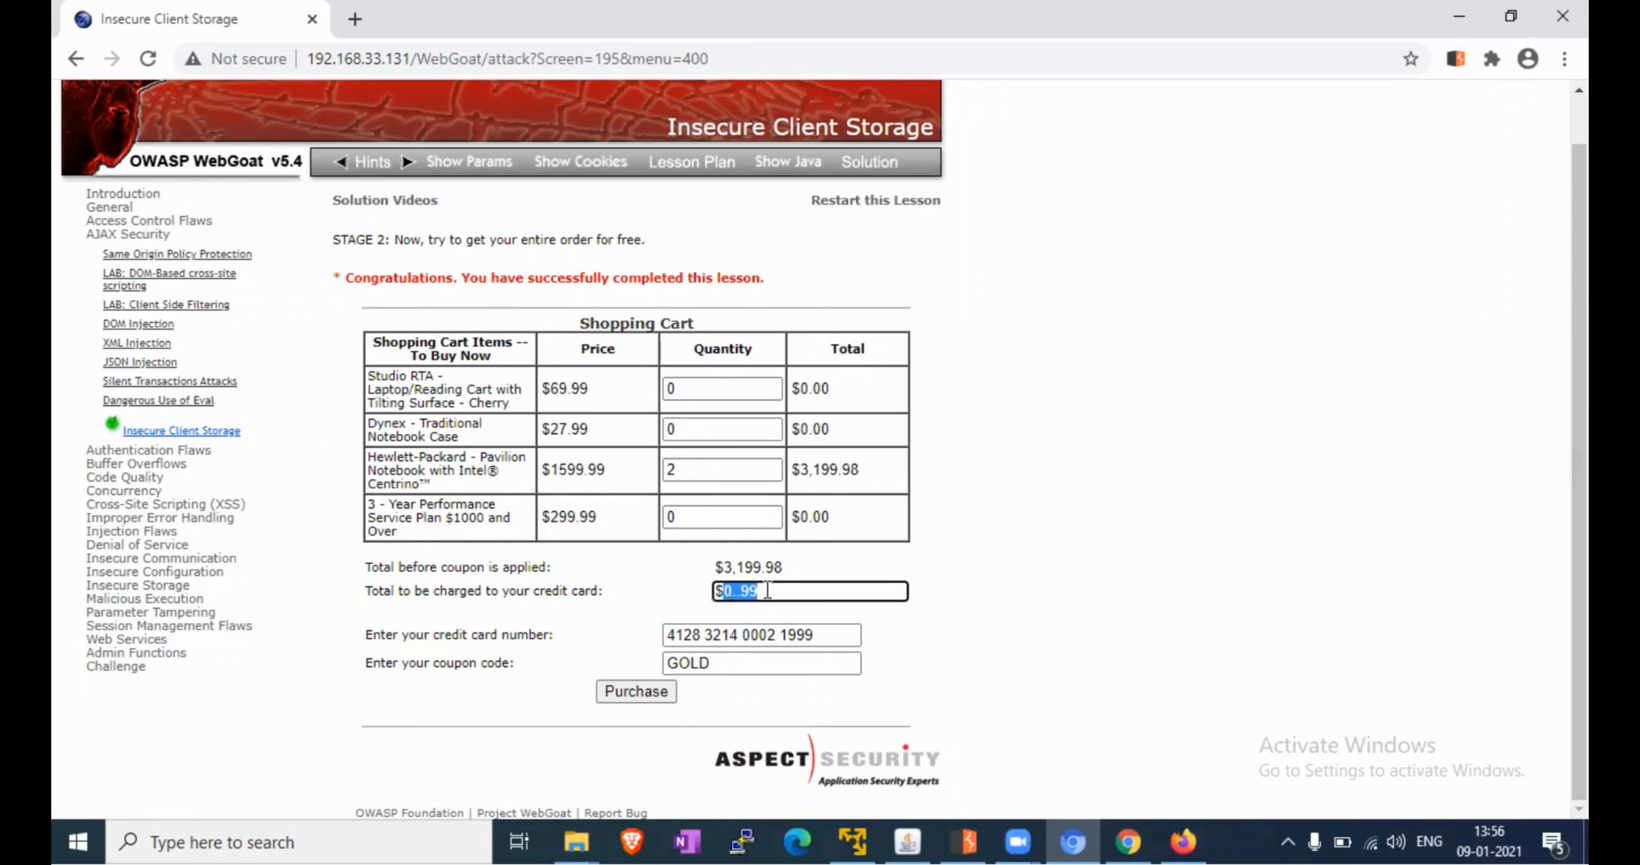
{"action": "left_click", "coordinate": [993, 656]}
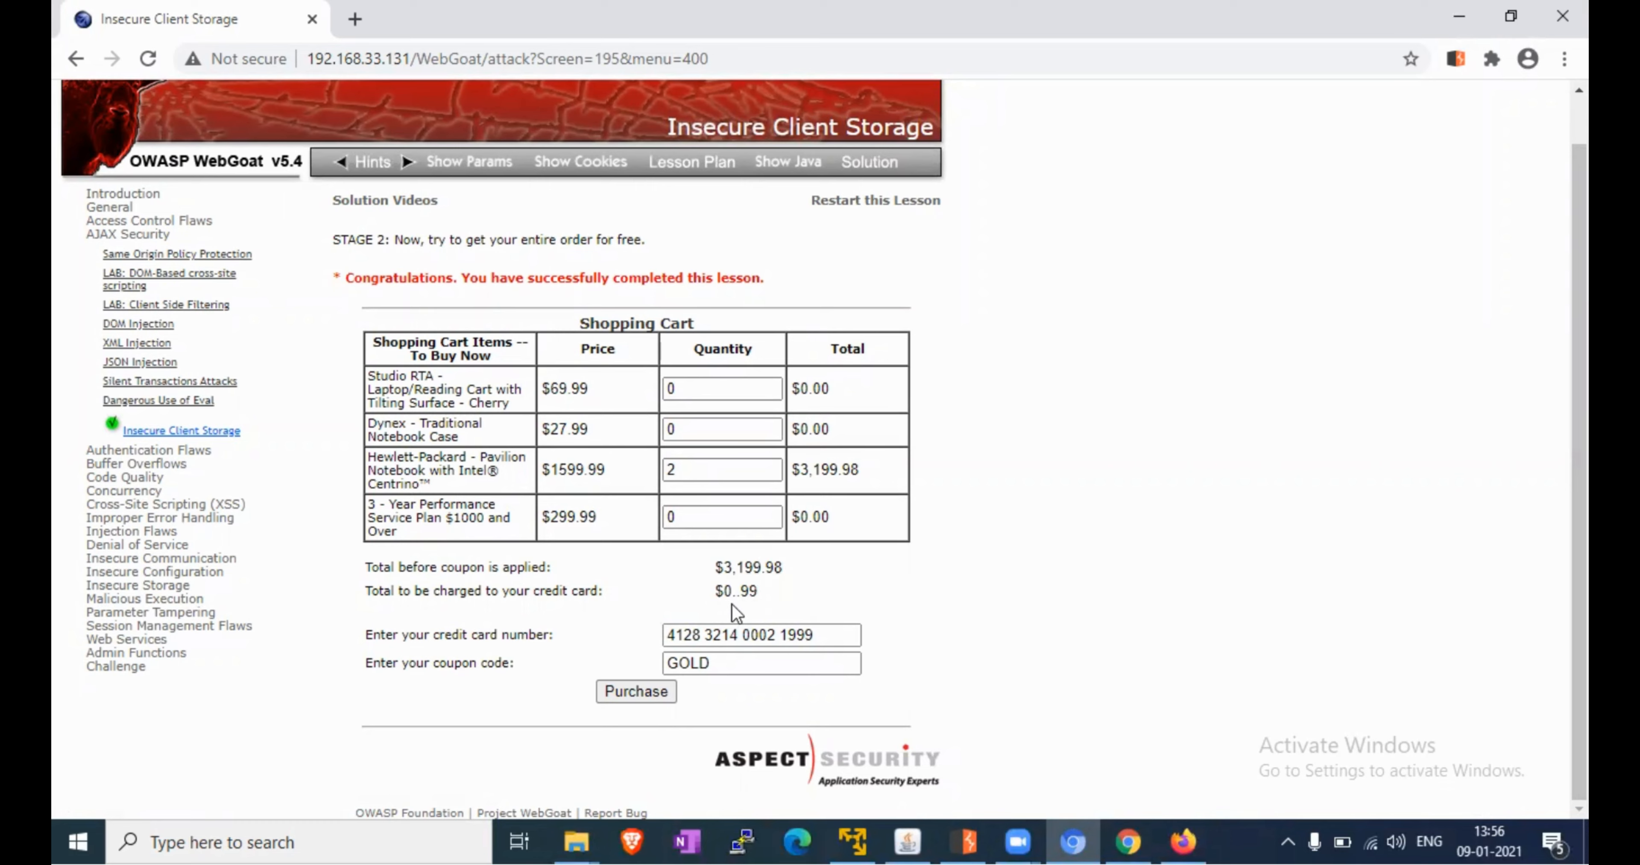